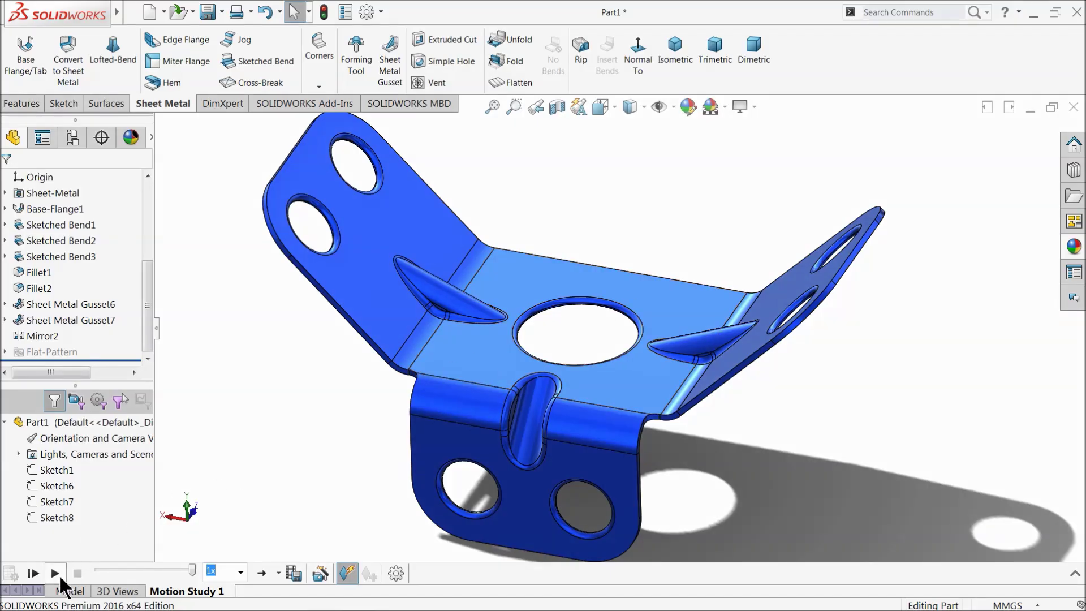
Play the bracket's motion study animation and view it from a higher angle
click(60, 577)
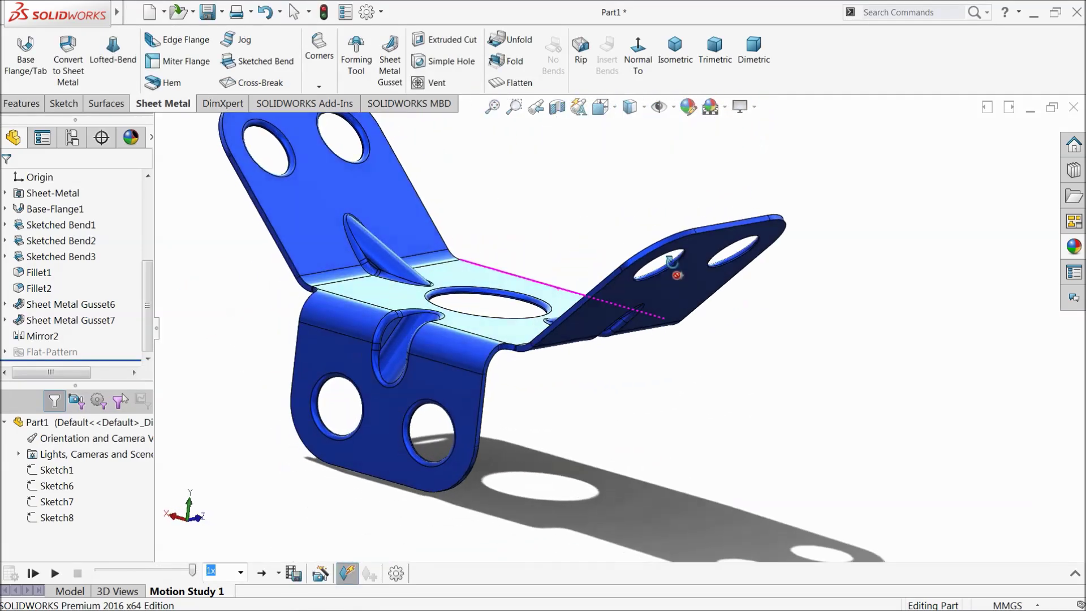
middle_drag(673, 261, 663, 341)
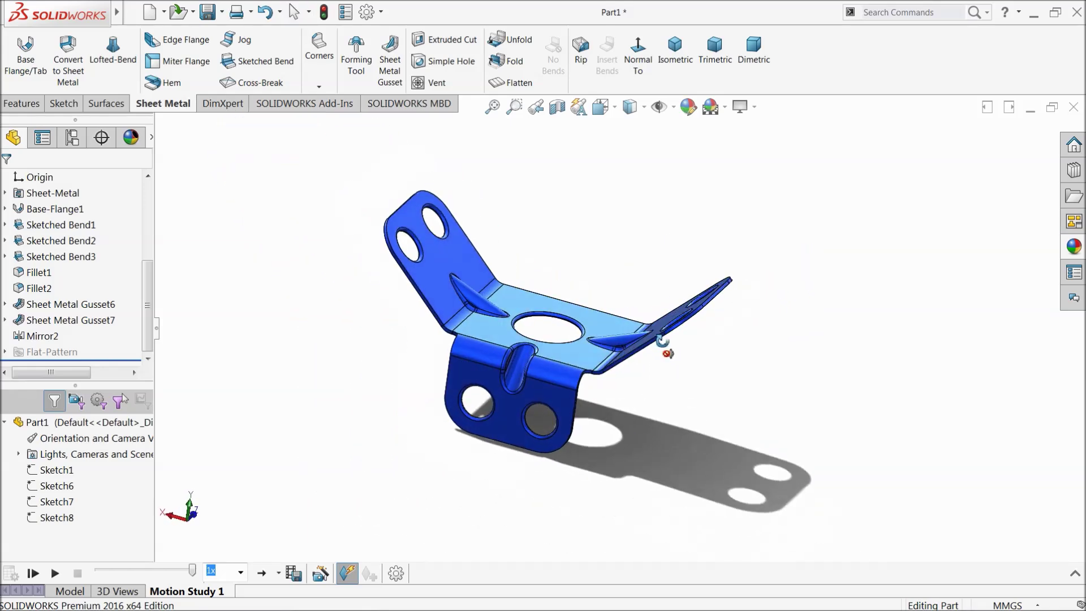
scroll(560, 286, down, 4)
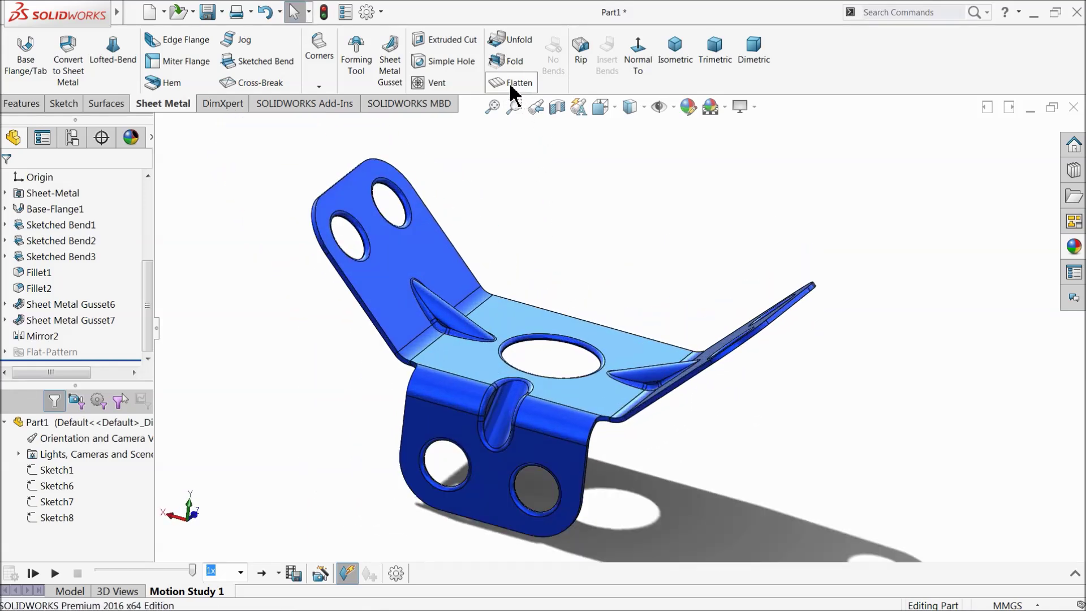
Flatten the bracket into its flat pattern, inspect it, then refold it
click(513, 84)
mouse_move(555, 313)
middle_down()
mouse_move(551, 436)
mouse_move(554, 333)
middle_up()
click(510, 83)
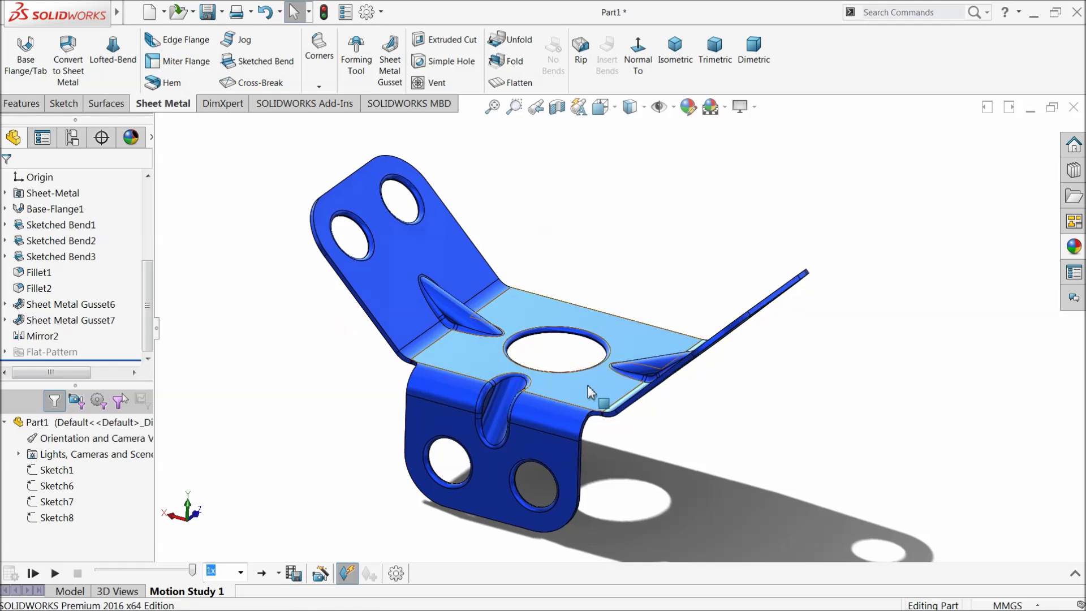
scroll(588, 391, up, 2)
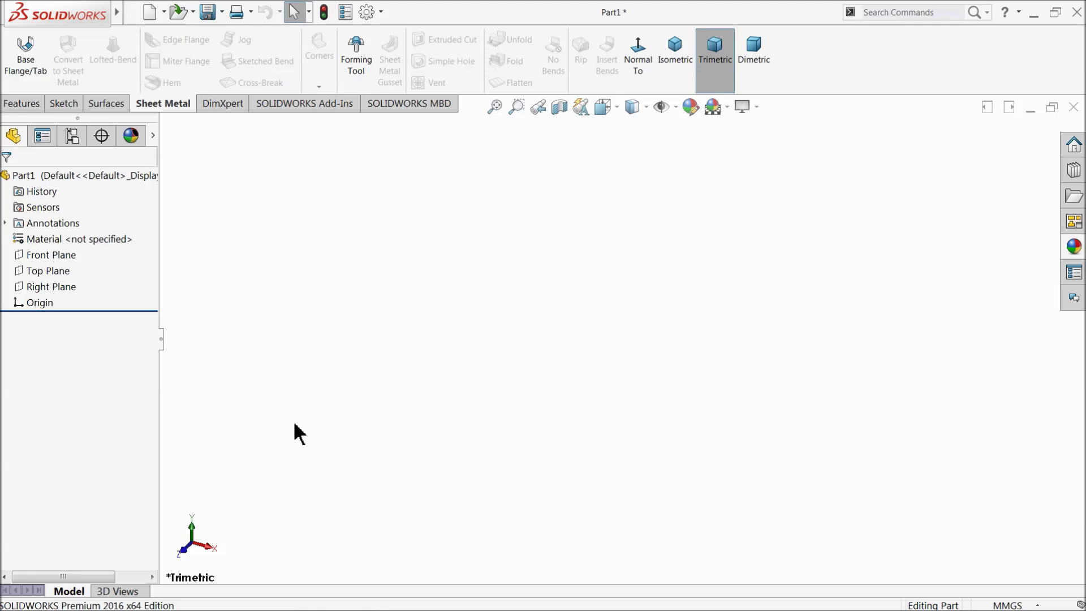
Start a sketch on the Top Plane and draw a circle centred on the origin
click(23, 275)
click(62, 105)
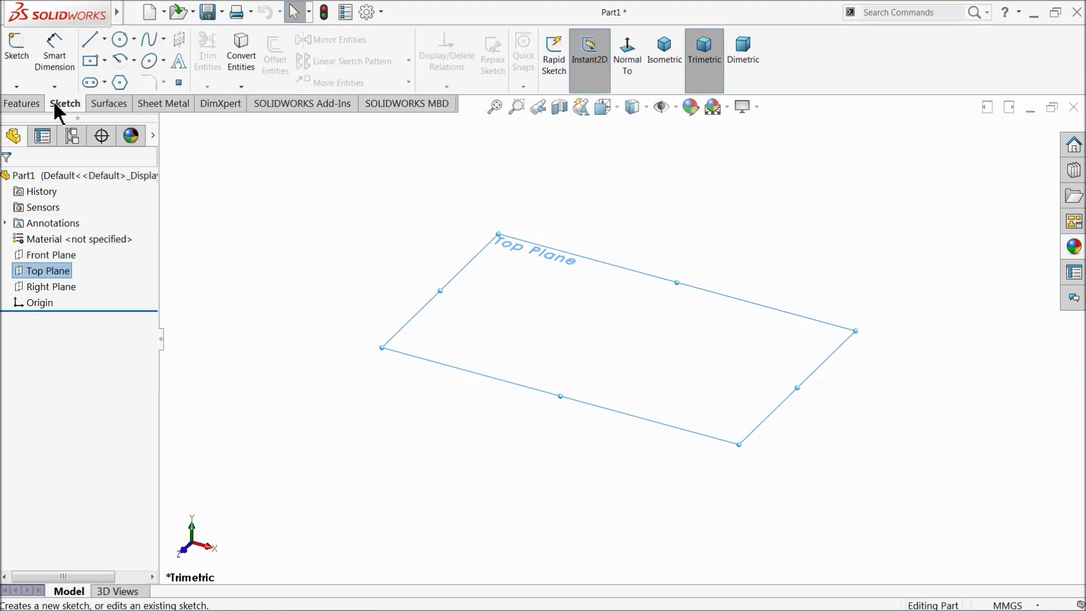
click(17, 49)
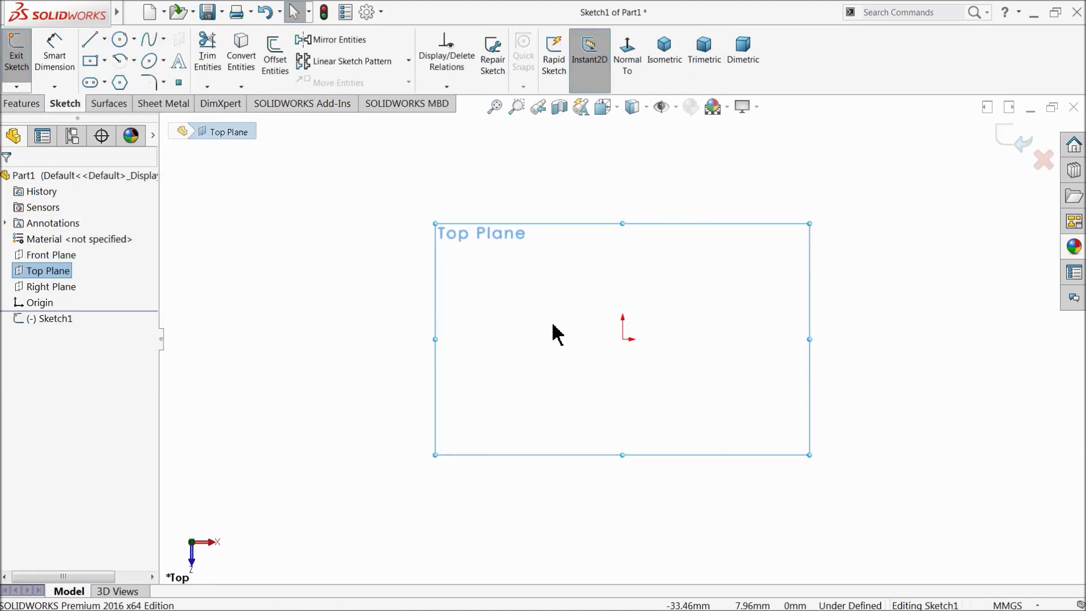
click(121, 43)
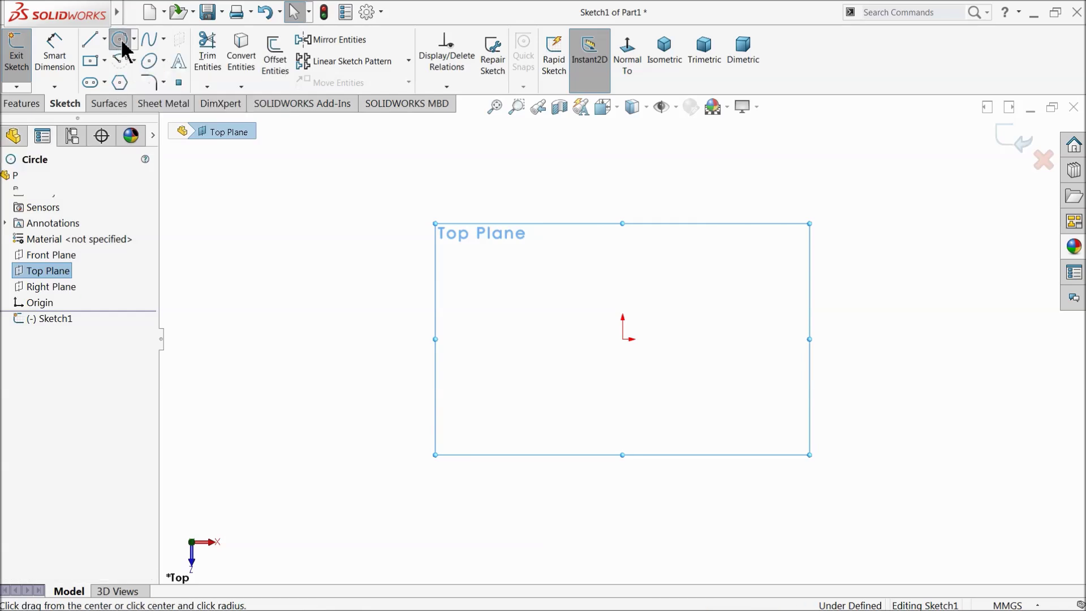
click(623, 340)
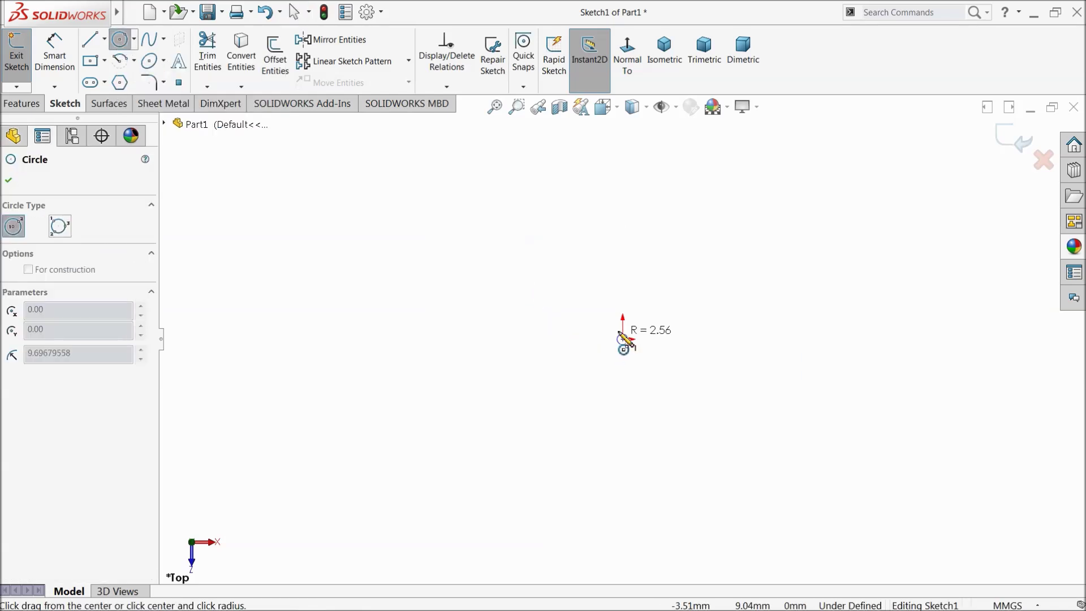
click(583, 266)
Dimension the circle's diameter to 20 mm
click(73, 68)
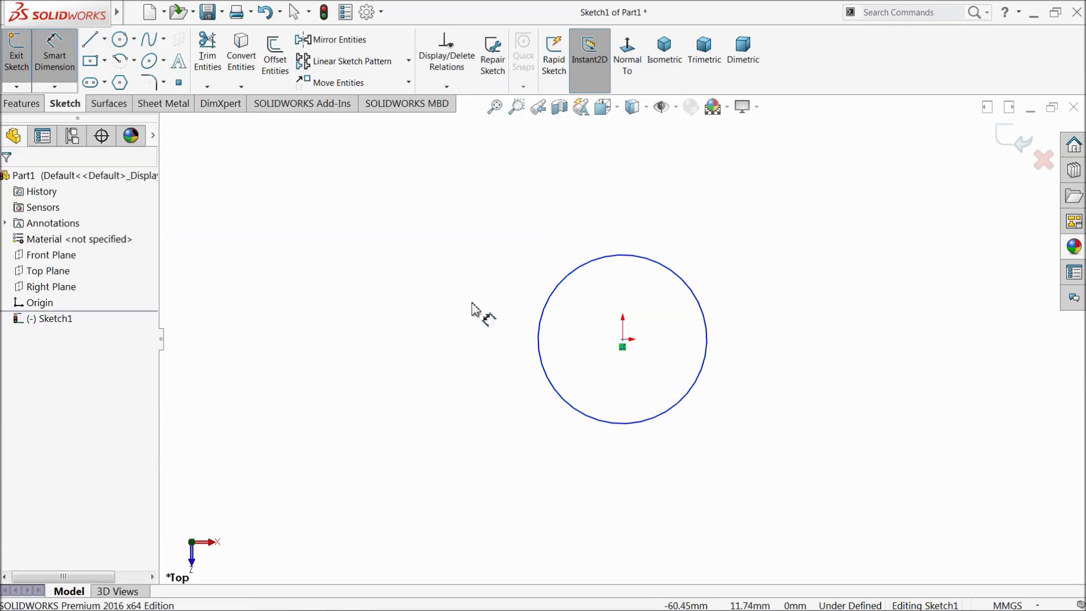
click(539, 340)
click(506, 345)
text(20)
key(Return)
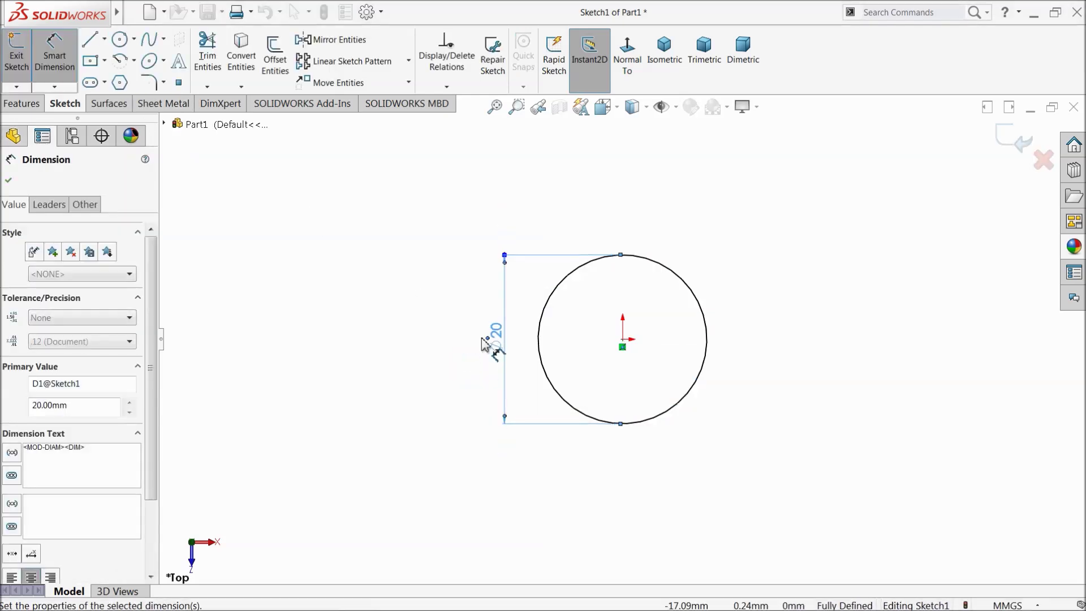
click(10, 181)
Draw the outline's bottom edge, left side and left step with straight lines
click(91, 39)
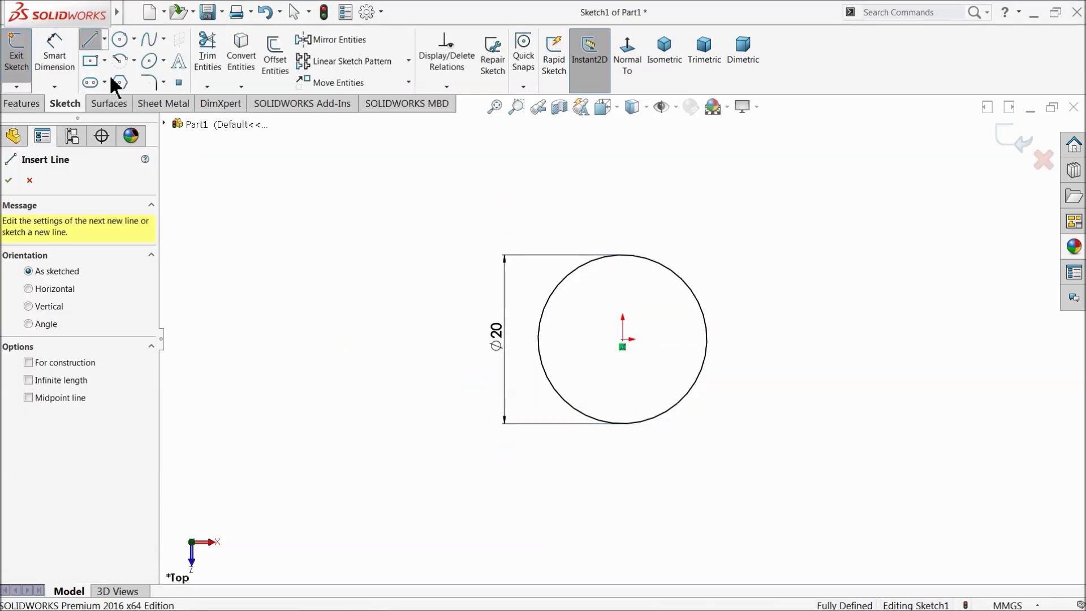
scroll(383, 291, up, 3)
scroll(810, 402, down, 2)
click(767, 385)
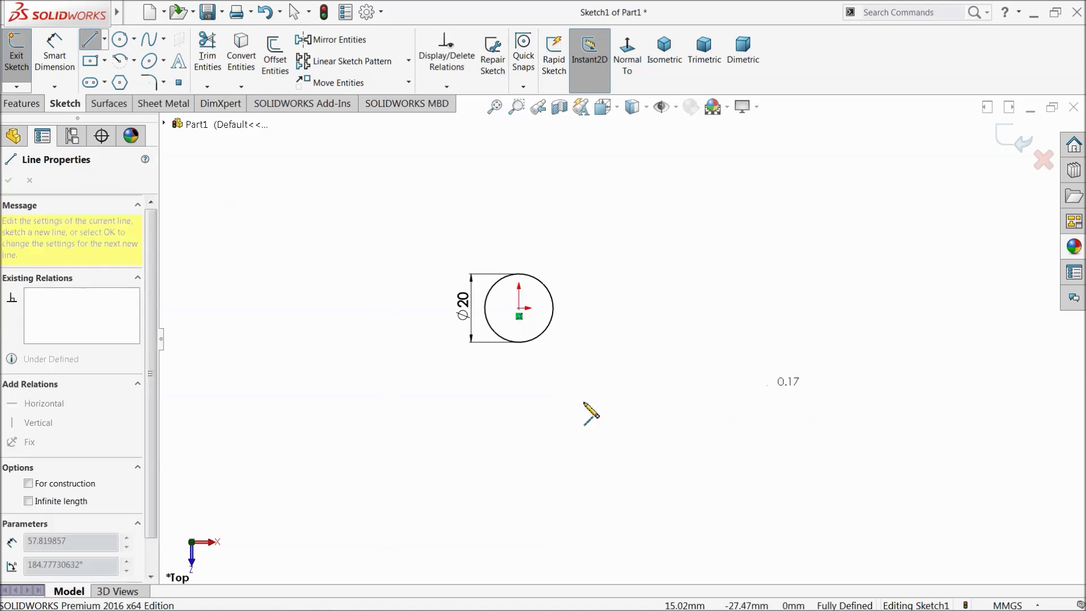
click(261, 386)
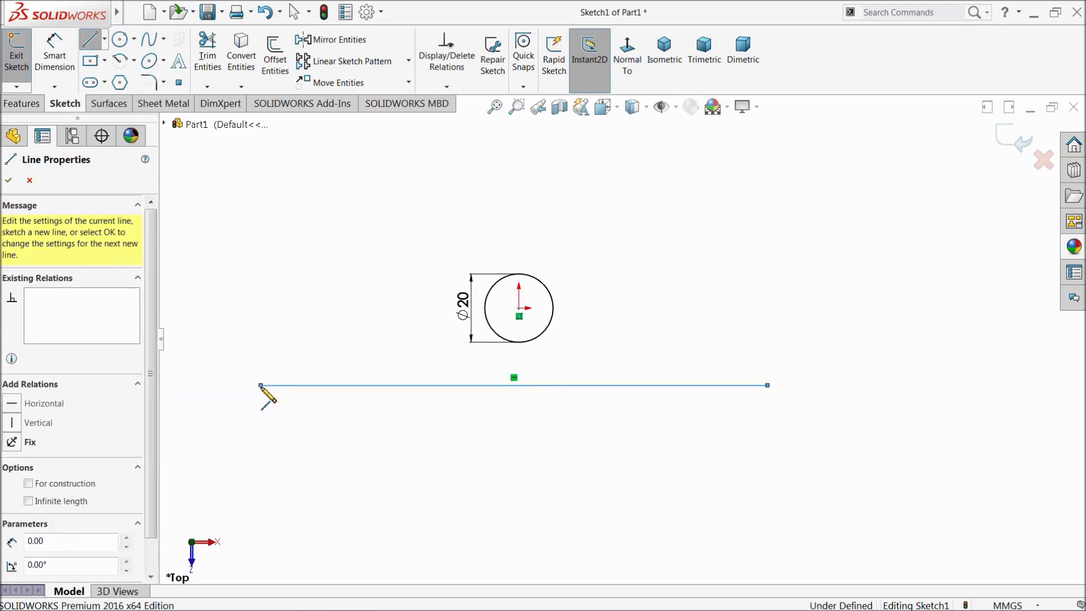
click(260, 193)
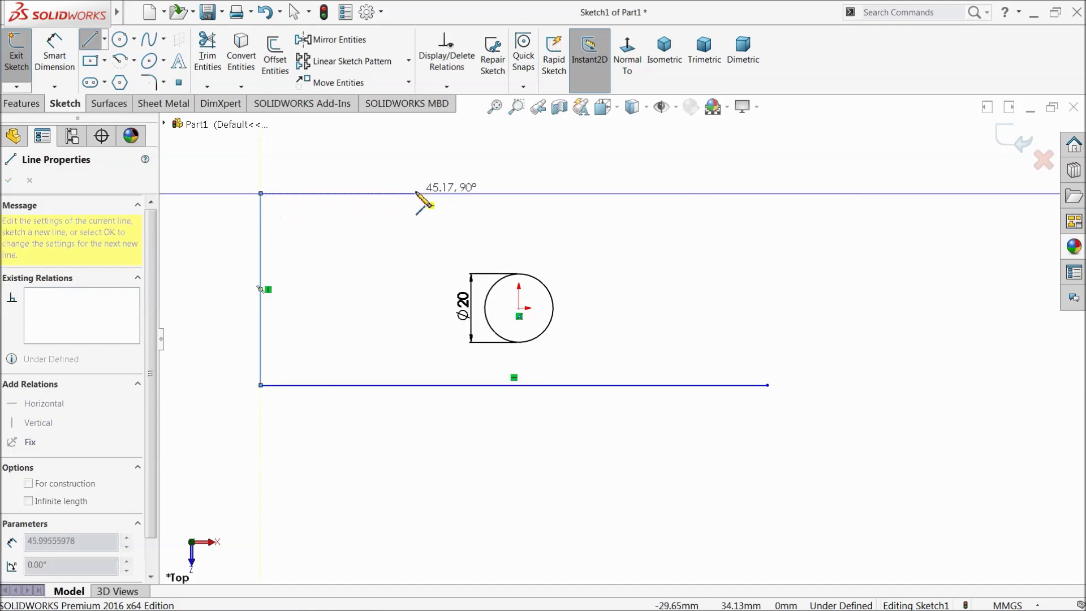
click(434, 193)
Complete the T's stem, top edge and right step, closing the outline at the bottom right
scroll(512, 181, up, 2)
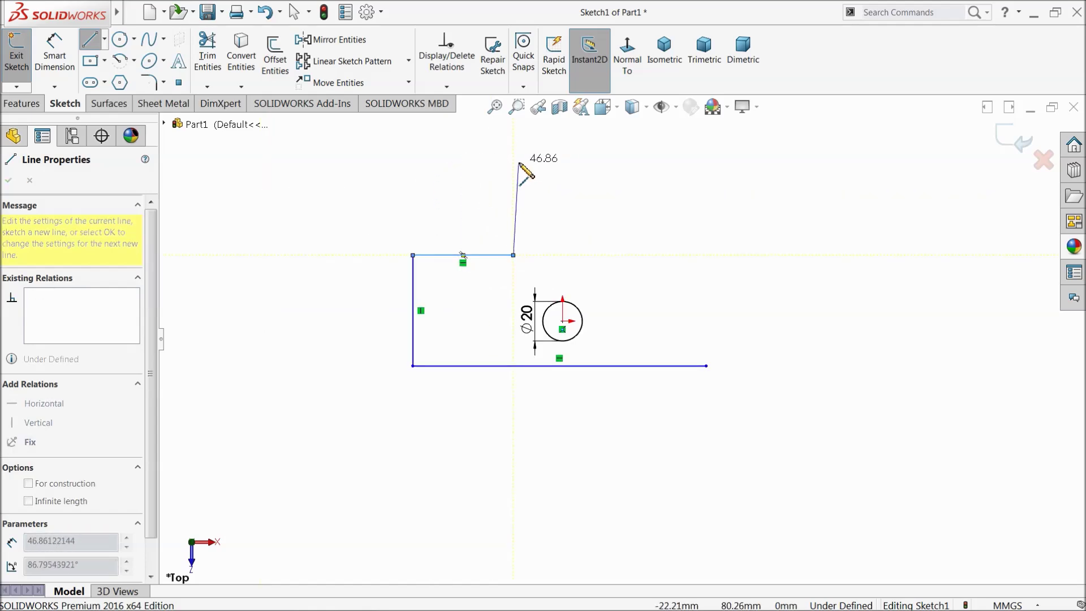
click(513, 159)
click(631, 159)
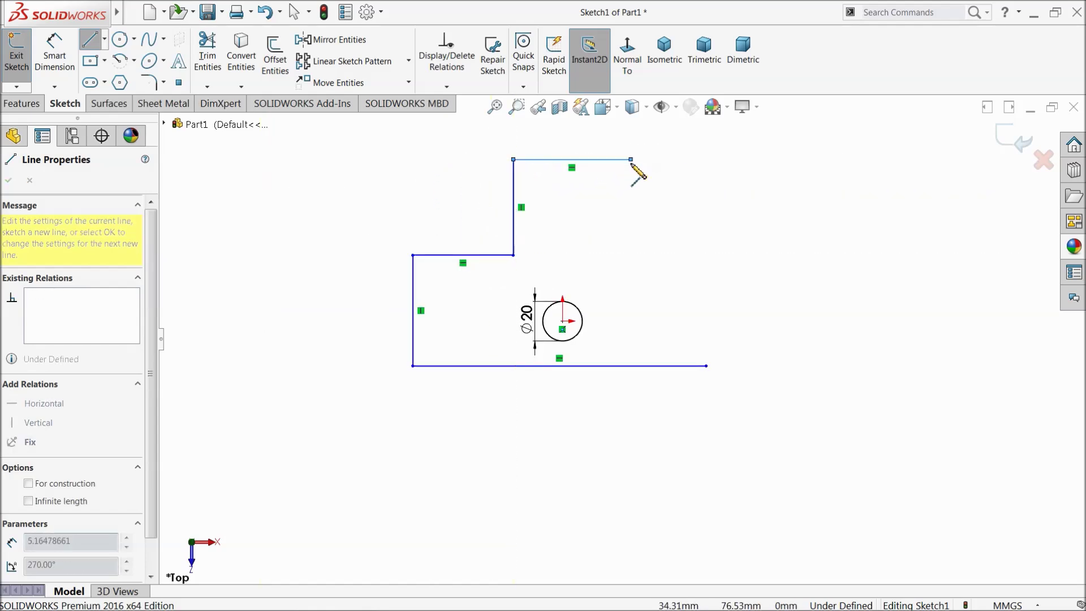
click(631, 255)
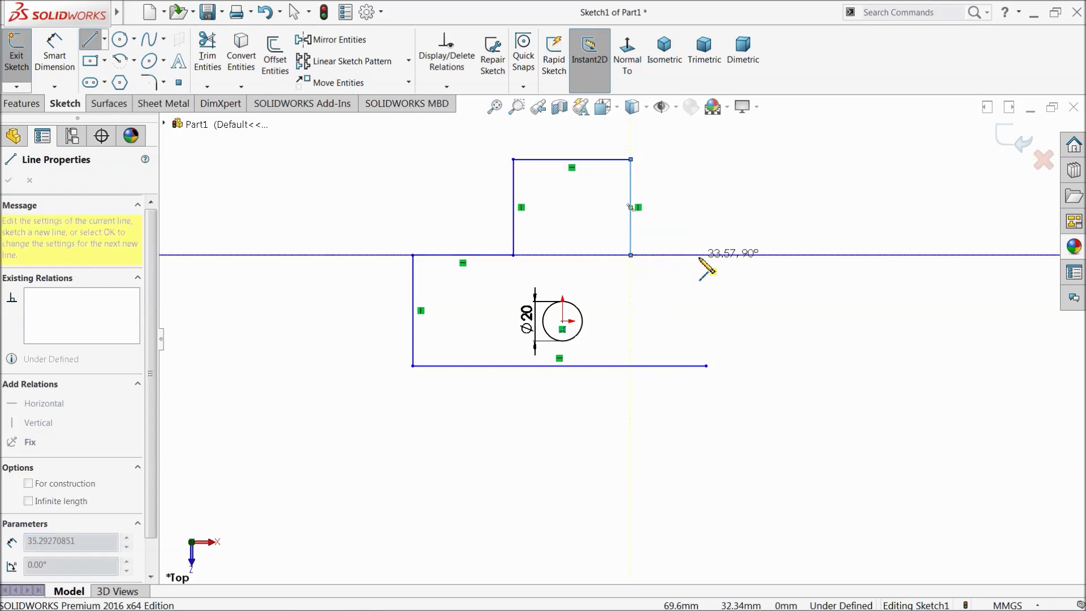
click(707, 255)
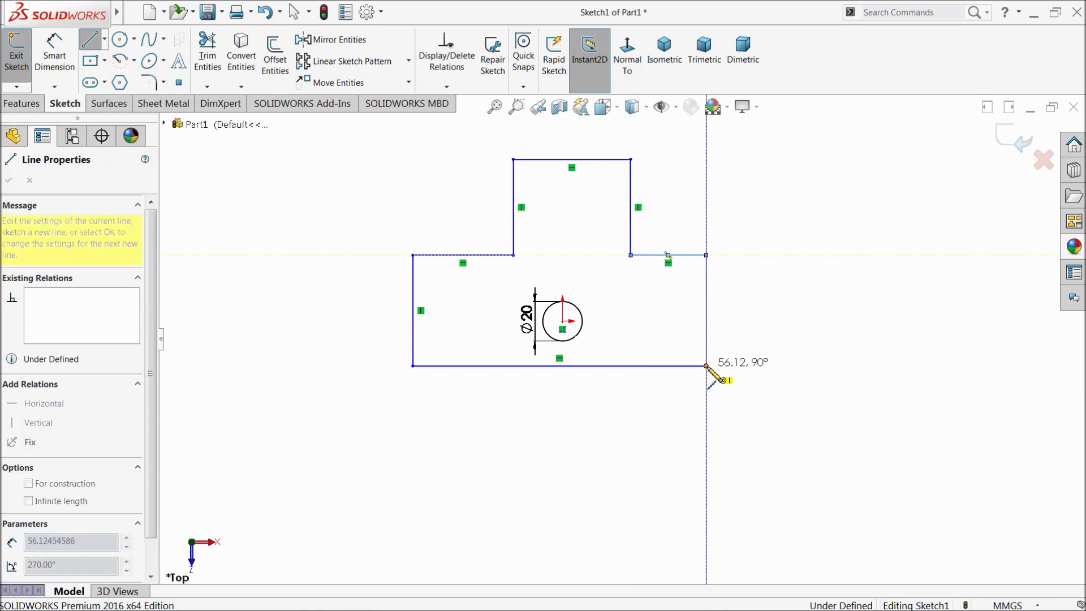
click(707, 367)
right_click(912, 331)
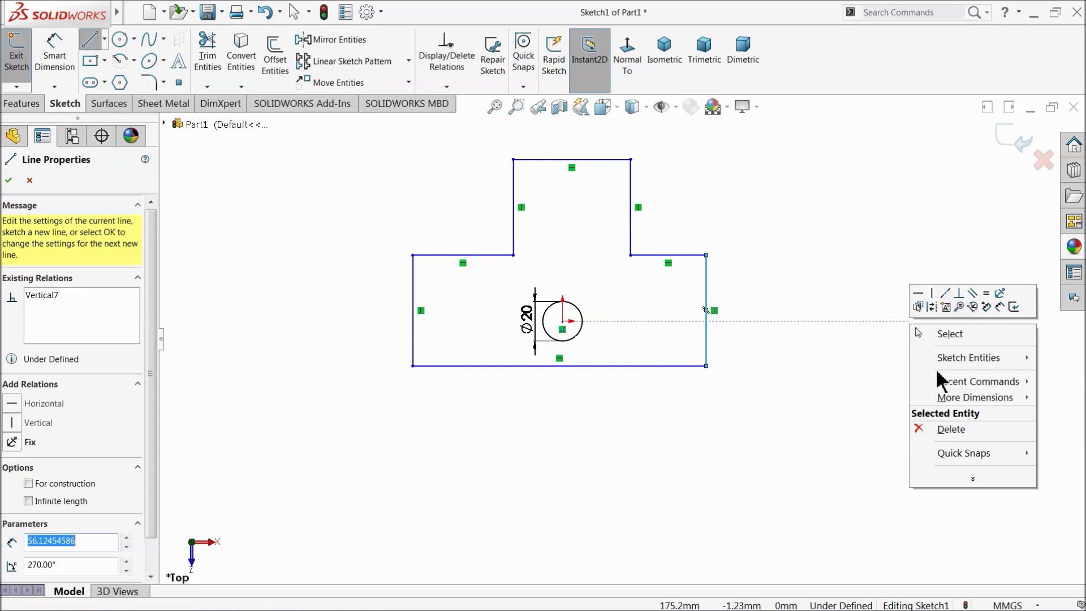
click(951, 335)
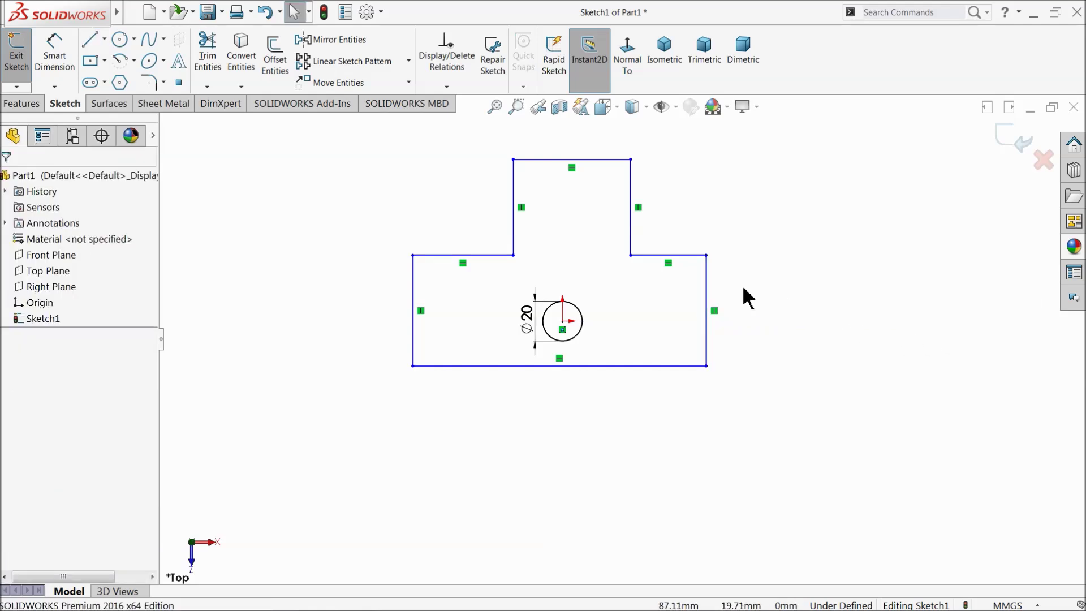
scroll(616, 209, down, 2)
Dimension the outline's left side to 40 mm
scroll(669, 354, up, 1)
scroll(647, 407, down, 1)
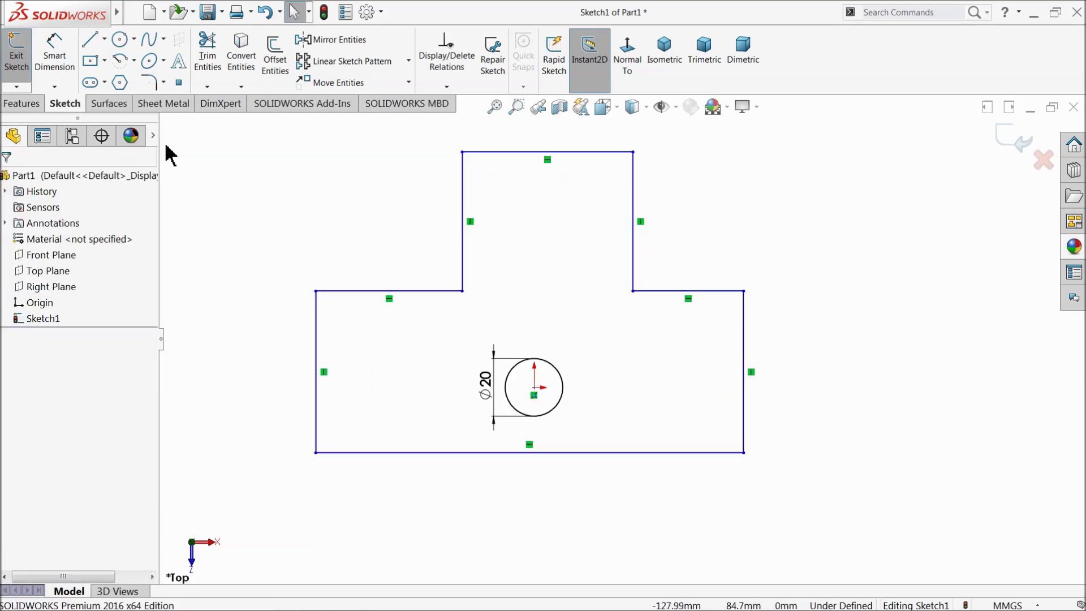
click(56, 60)
click(317, 348)
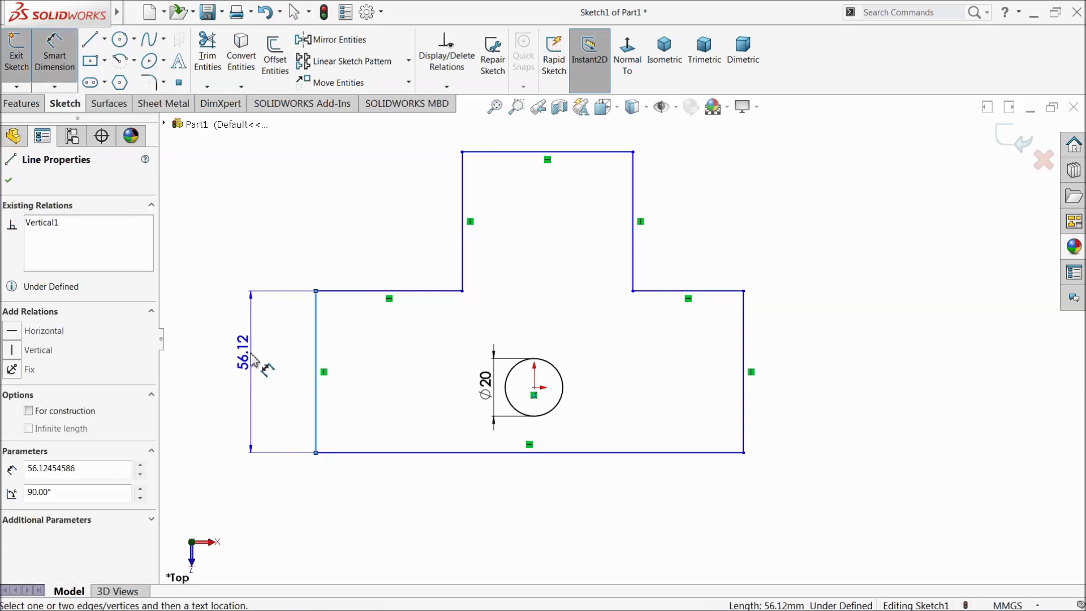
click(218, 354)
text(40)
click(149, 359)
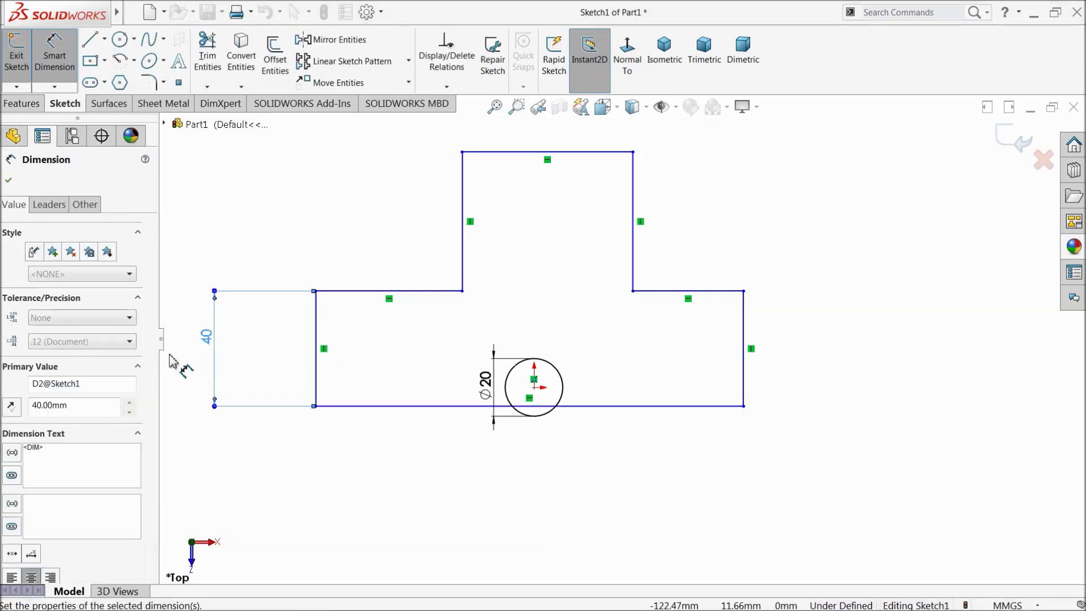
Set the left step edge and the top edge to 40 mm each
click(390, 298)
click(389, 266)
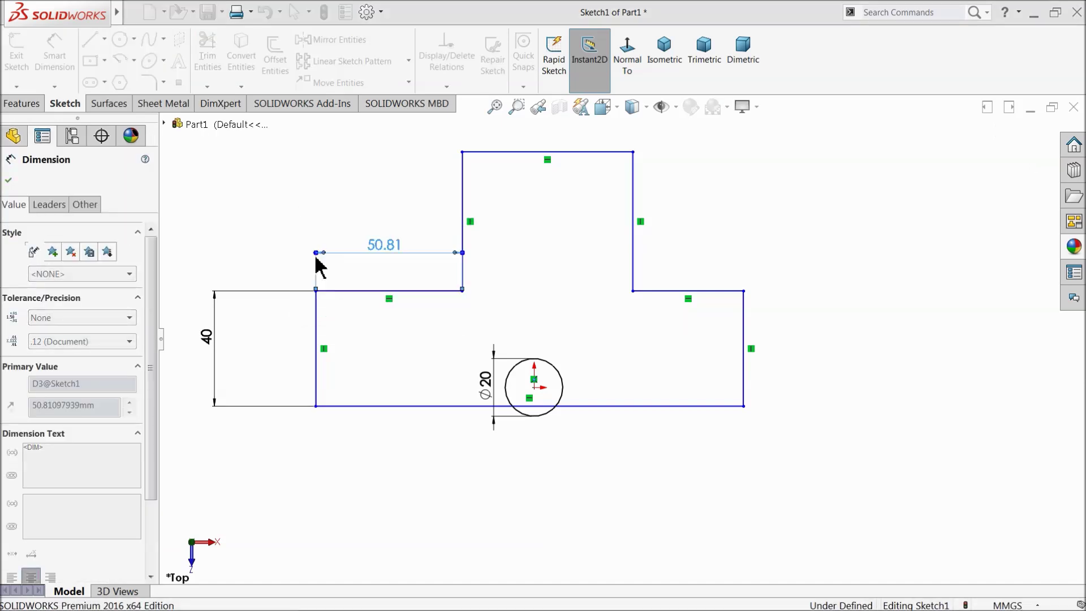
text(40)
key(Return)
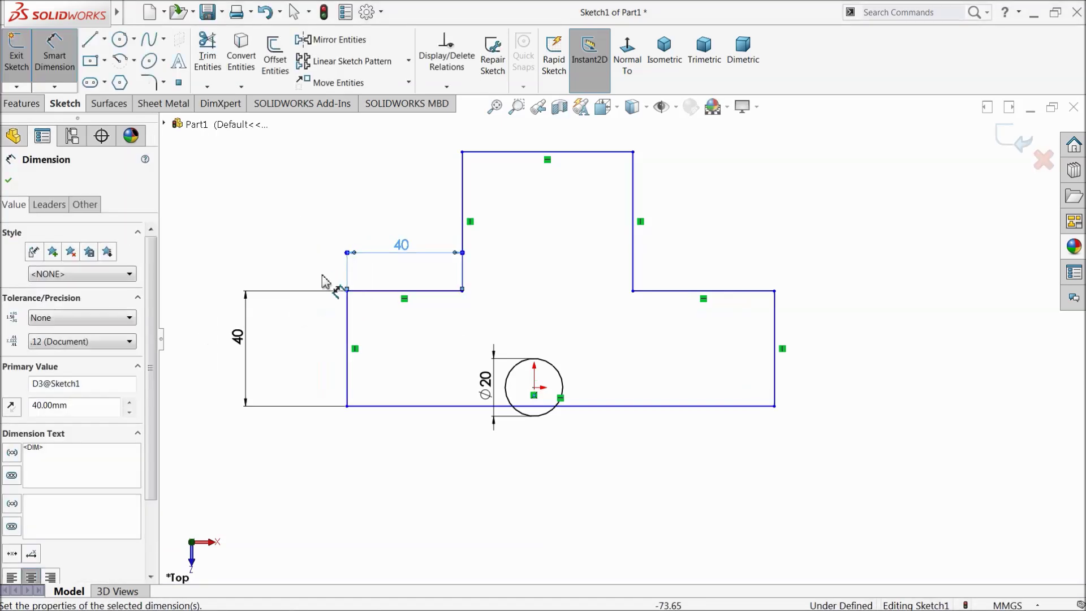
click(526, 153)
click(540, 139)
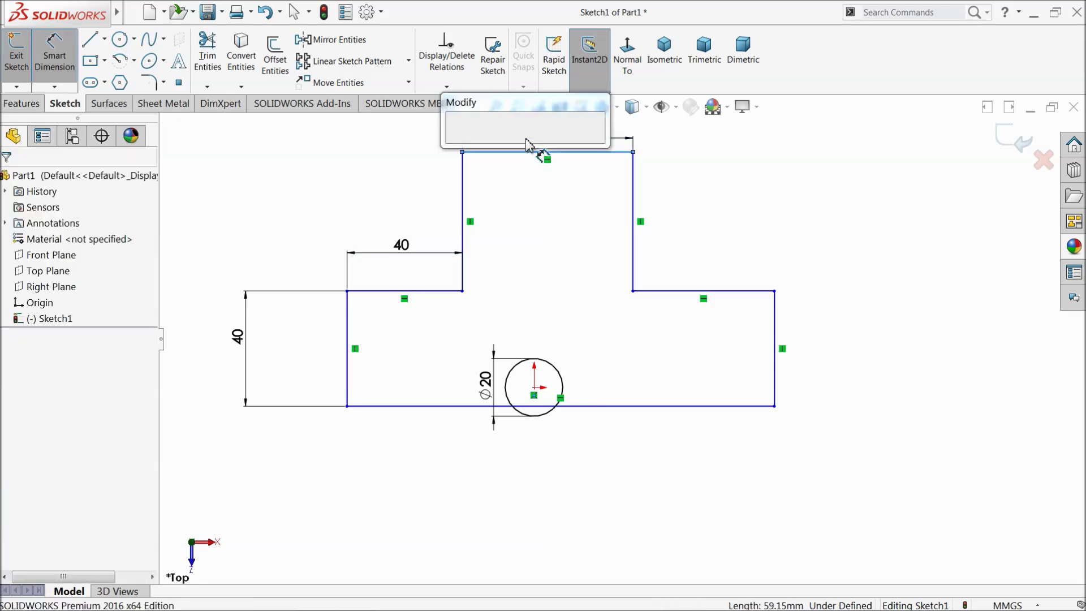
text(40)
click(458, 143)
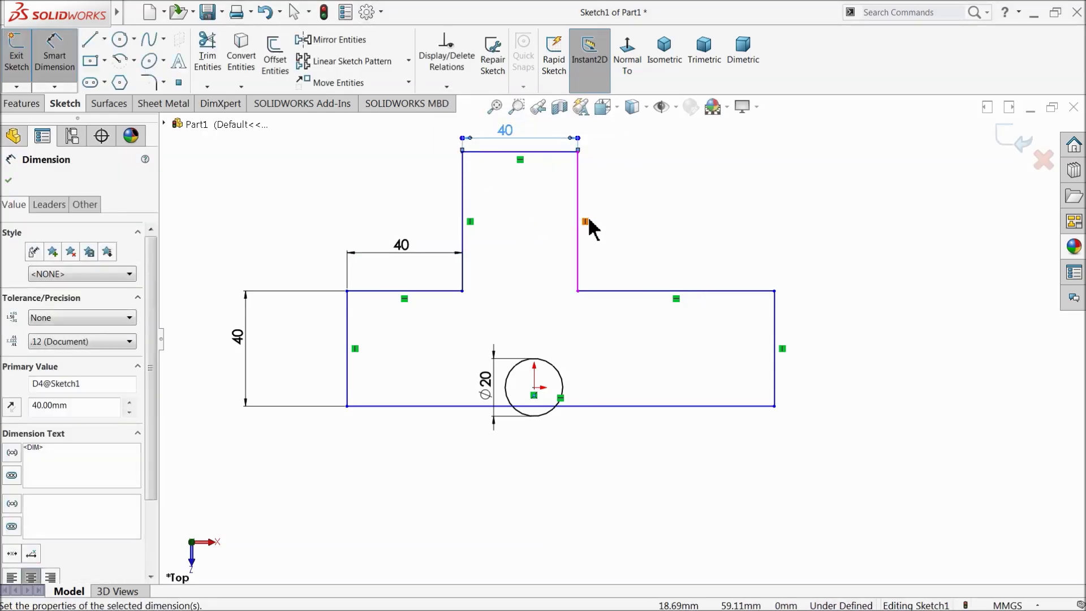
click(50, 61)
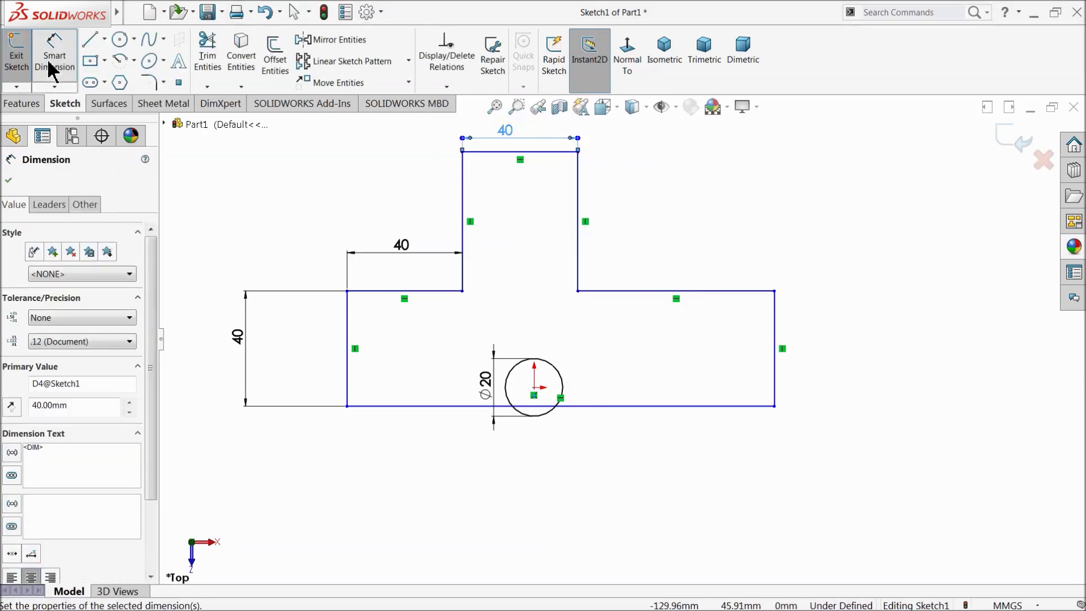
Make the two vertical edges of the outline equal in length
click(348, 325)
ctrl+click(468, 232)
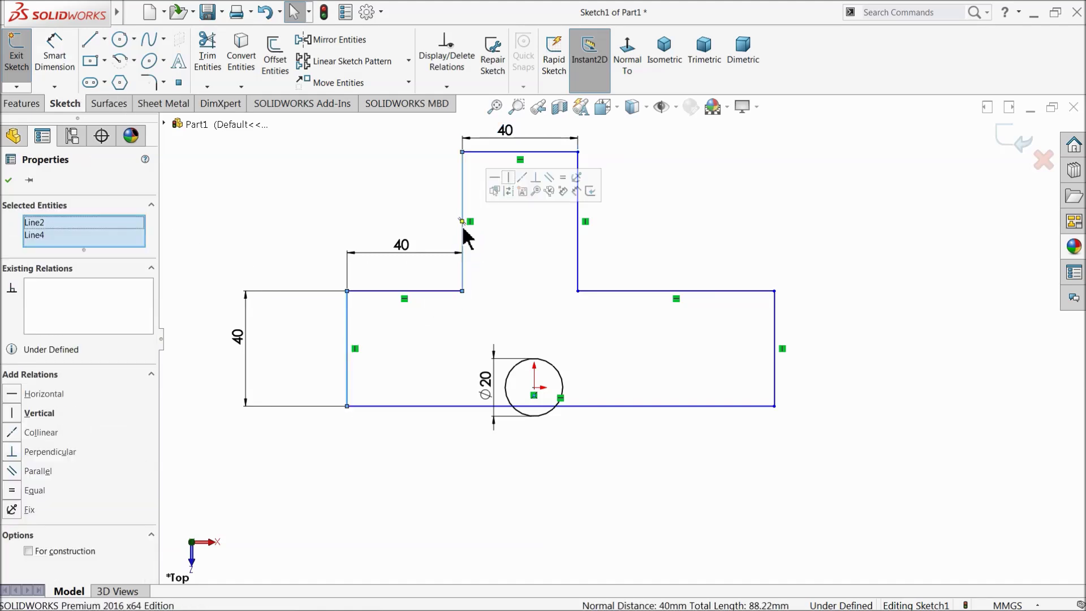
click(564, 178)
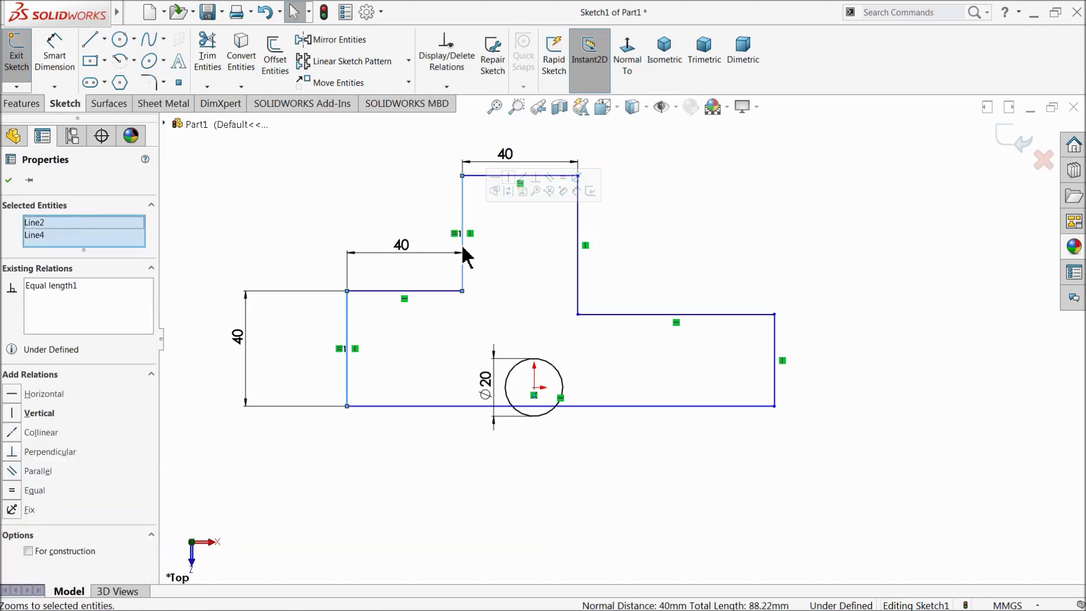
Make the left and right shoulder lines collinear and equal in length
click(426, 292)
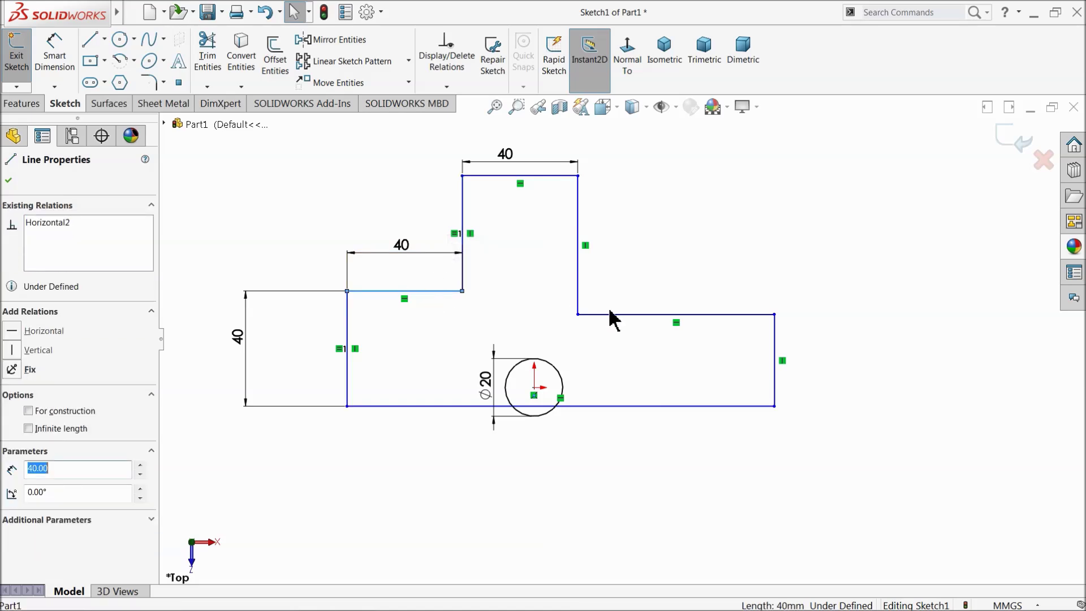
ctrl+click(620, 316)
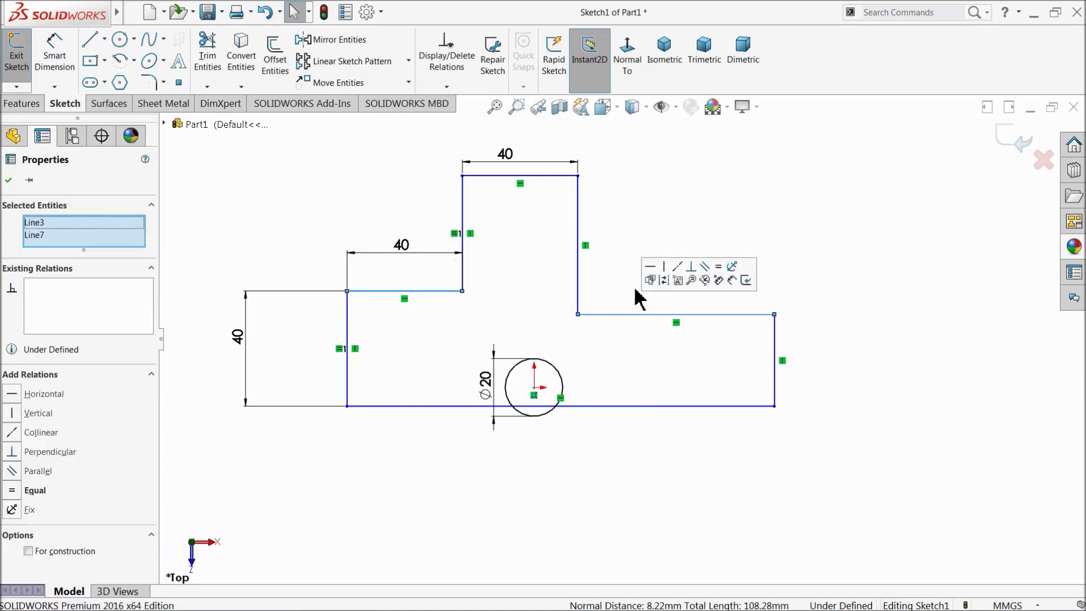
click(678, 266)
click(719, 267)
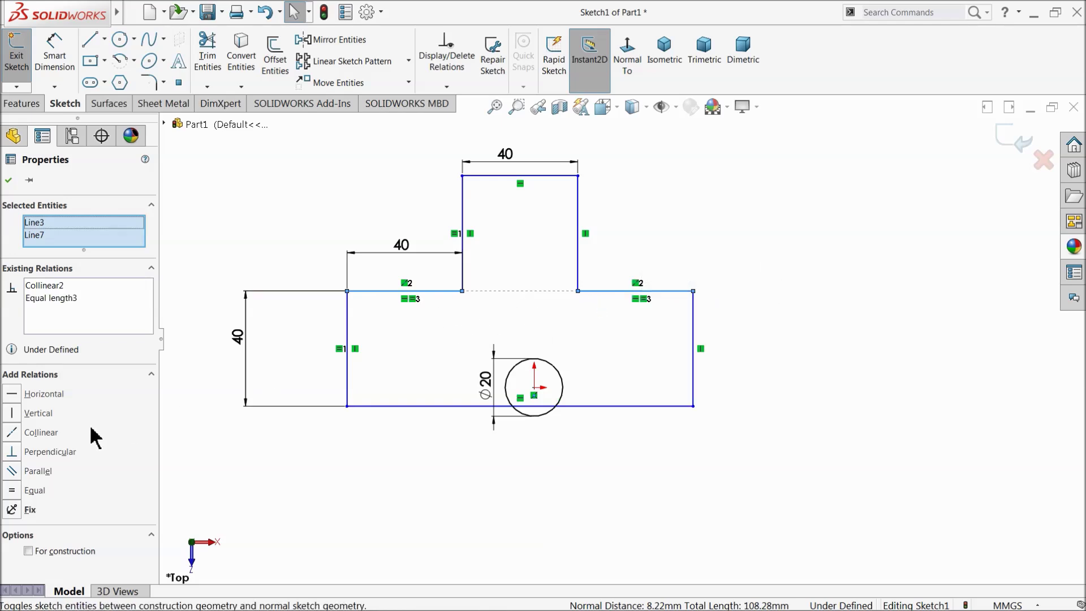
click(48, 286)
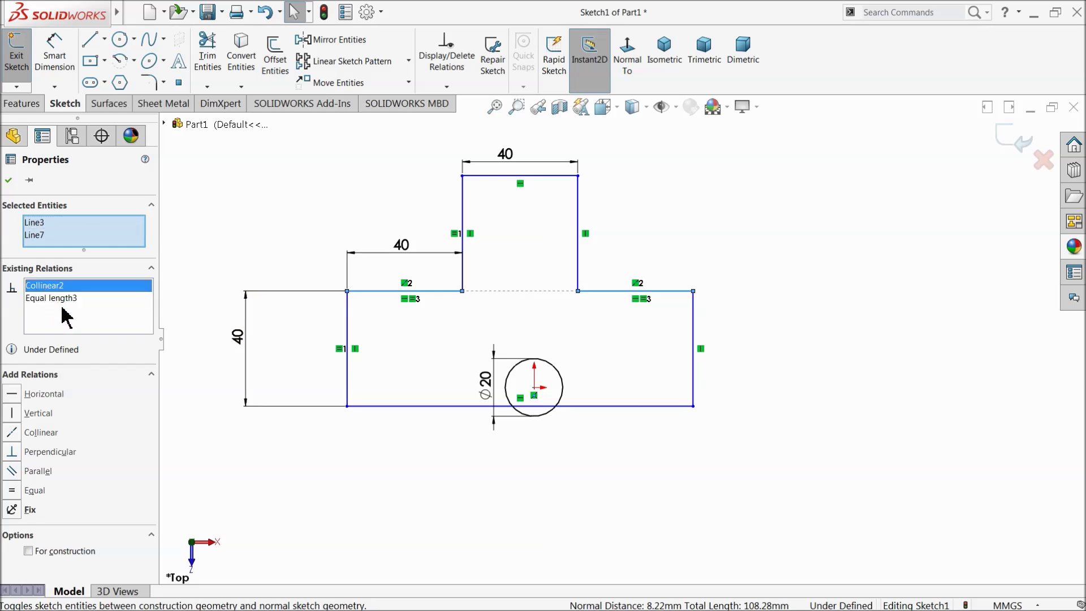
click(9, 181)
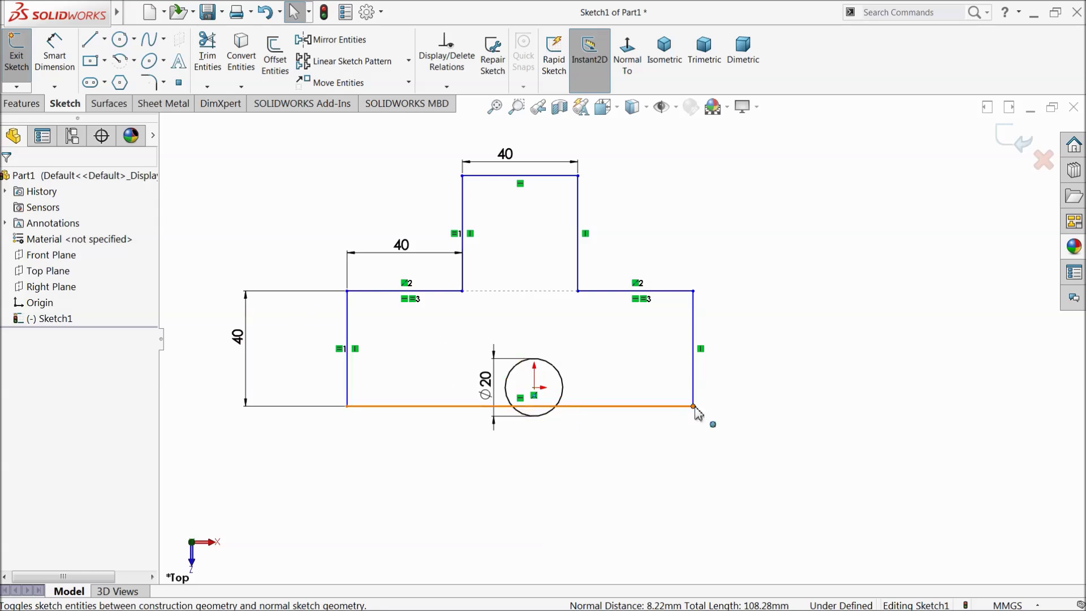
Dimension the hole centre 20 mm above the base's bottom edge, discarding a stray slanted dimension
drag(696, 406, 700, 441)
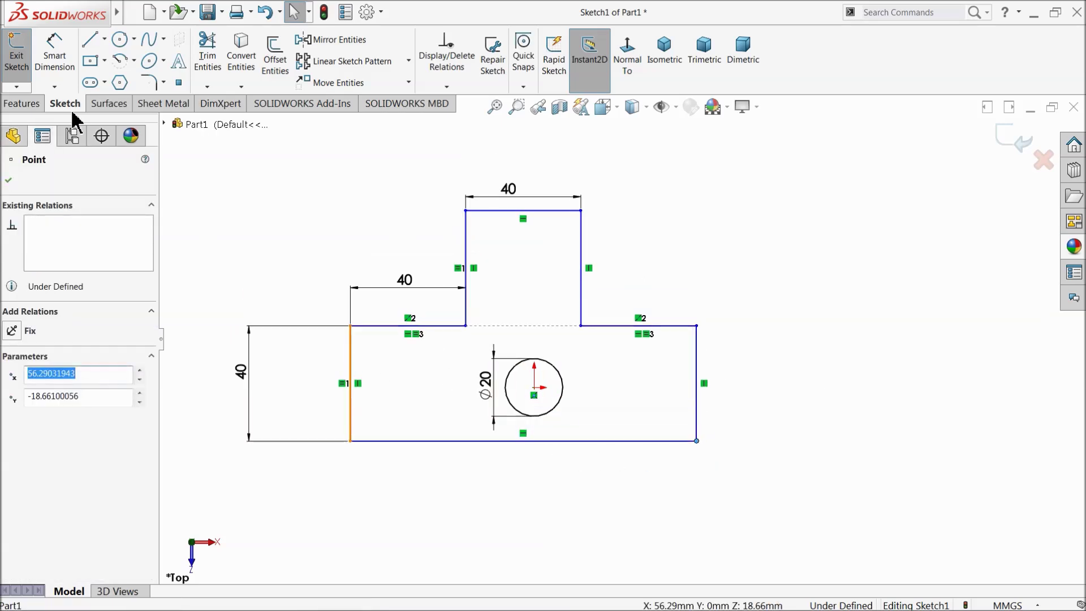
click(61, 71)
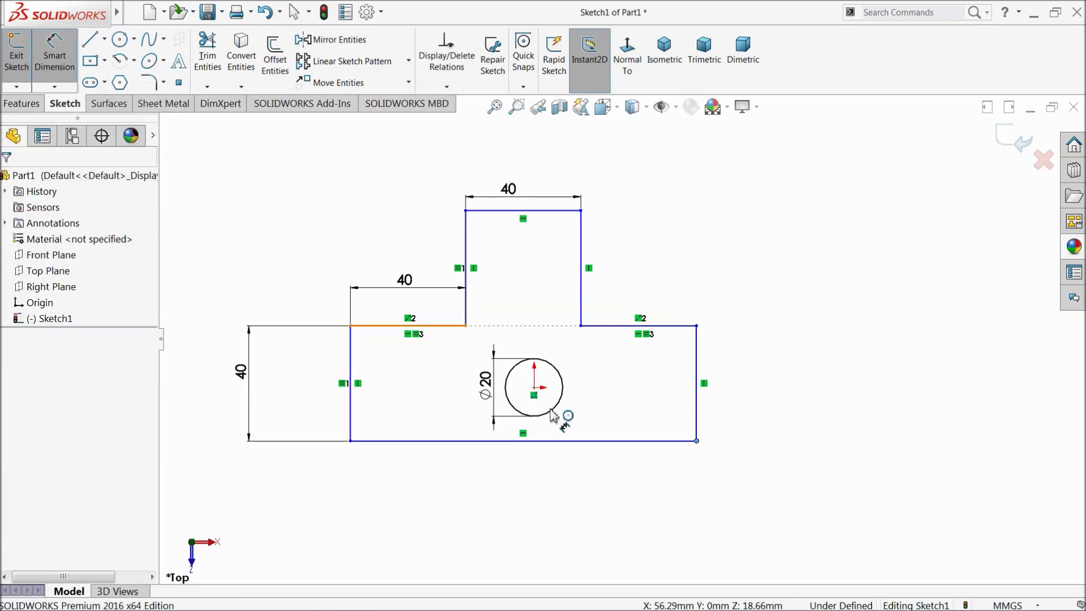
scroll(555, 418, down, 2)
click(526, 356)
click(761, 426)
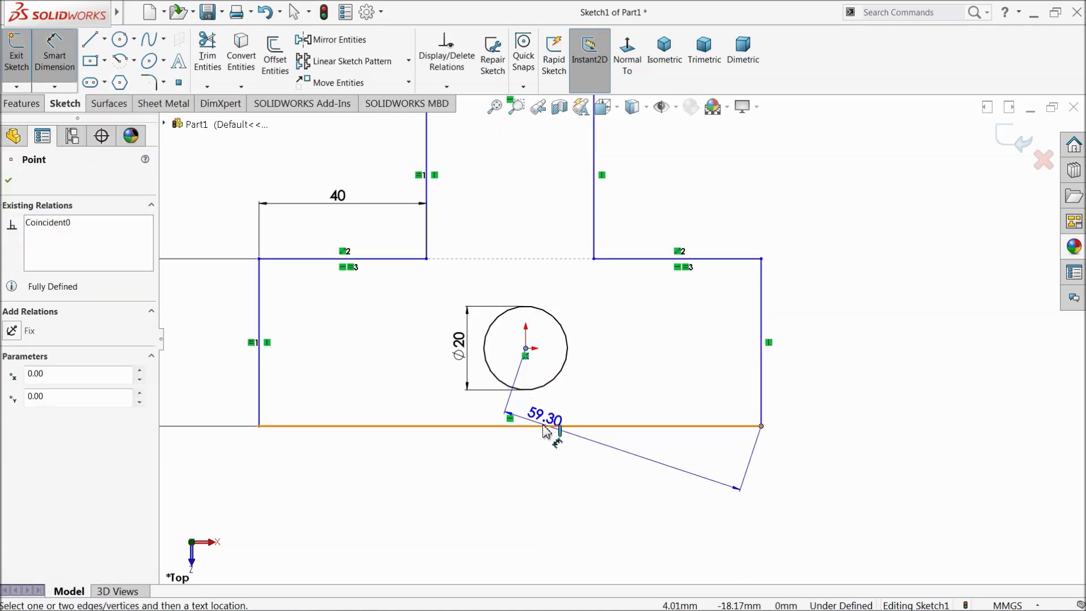
click(545, 422)
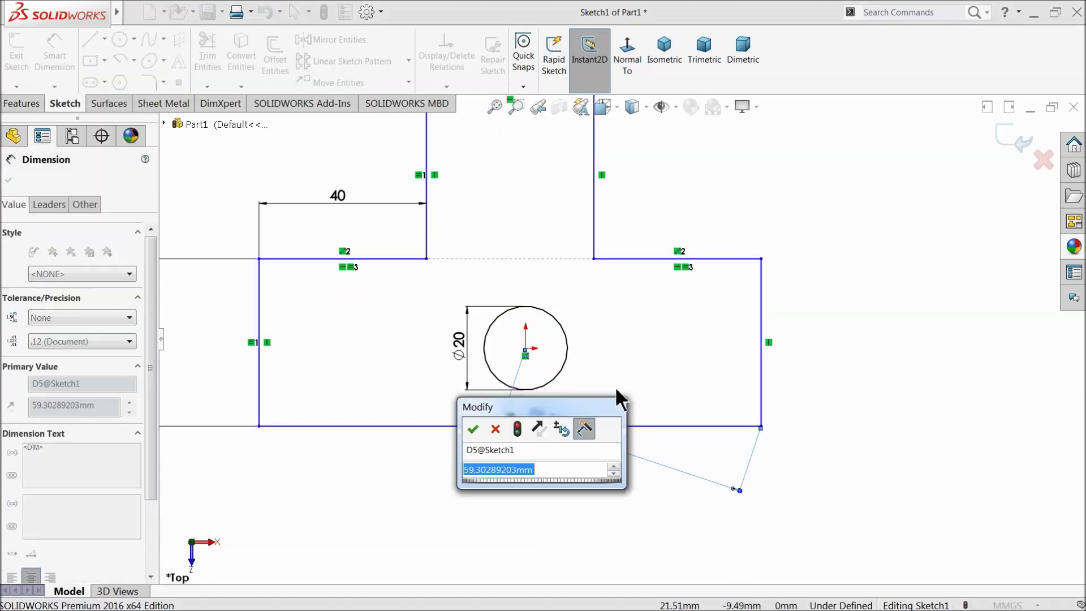
click(497, 428)
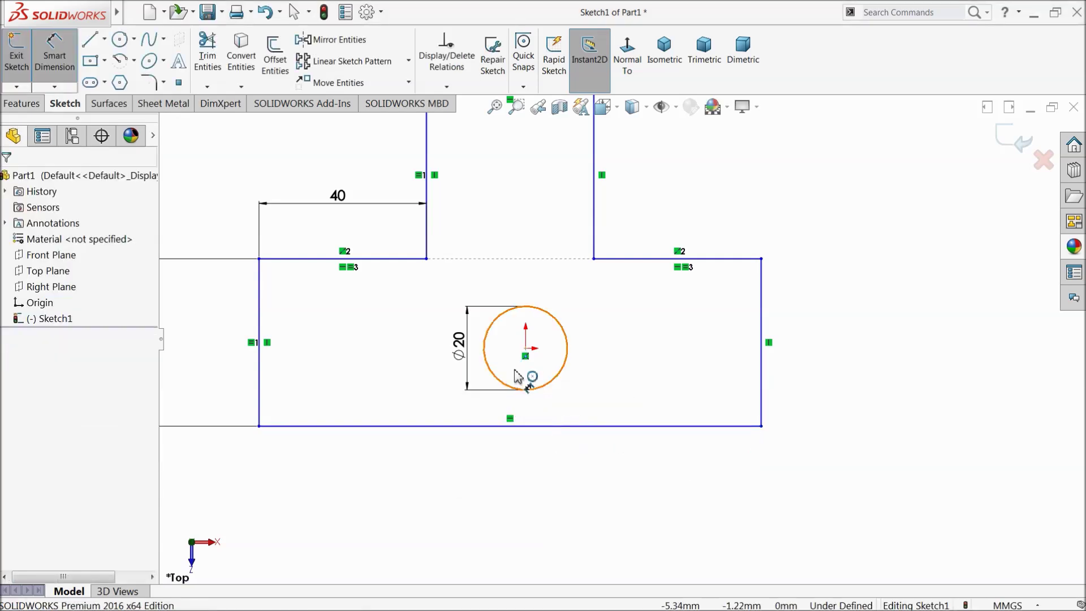
click(525, 350)
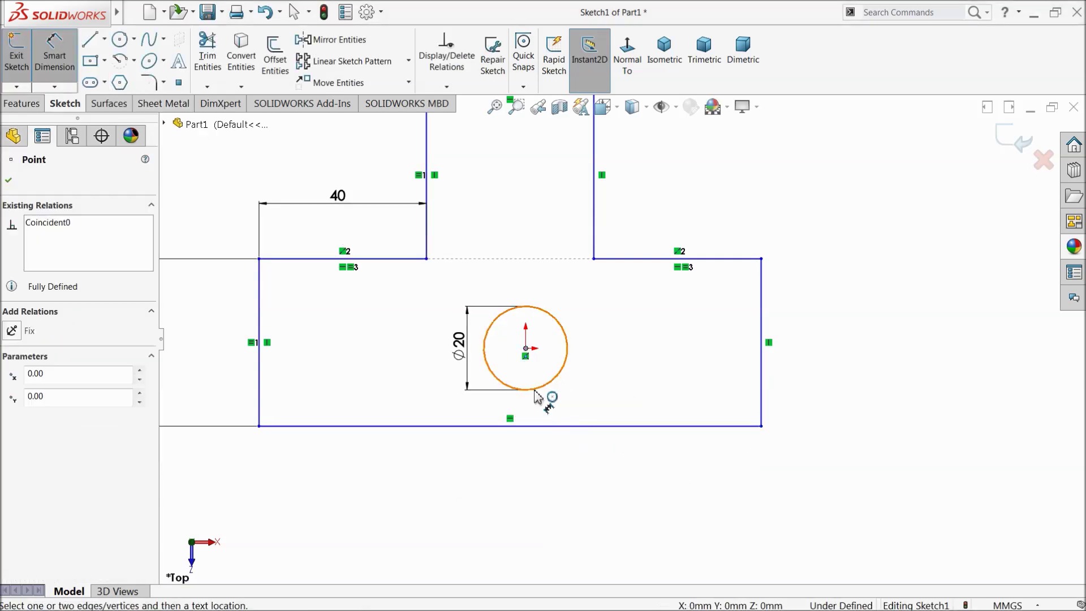
click(543, 430)
click(821, 394)
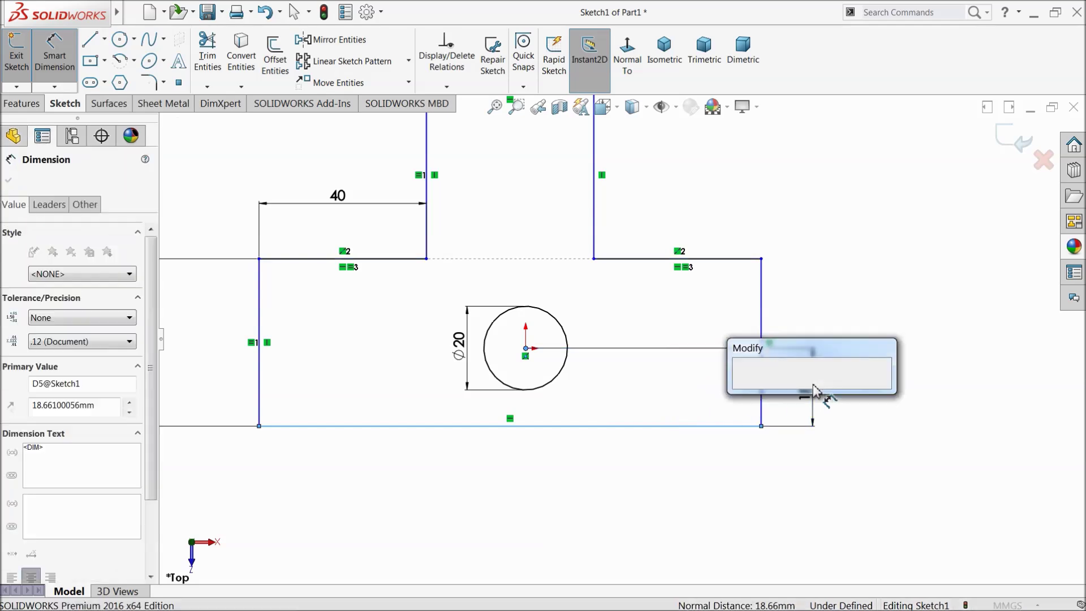
text(20)
click(743, 388)
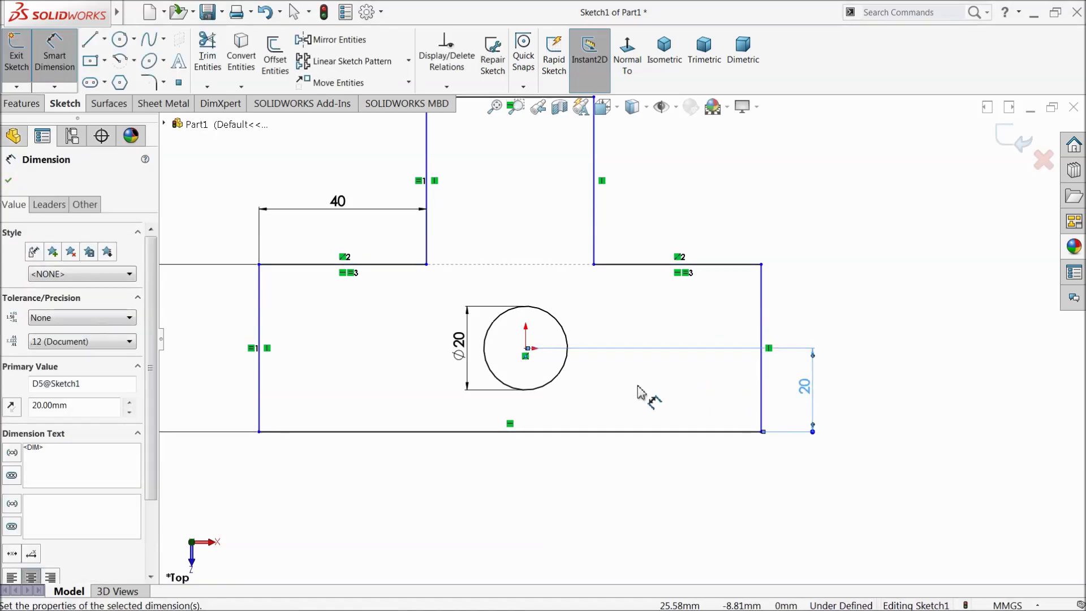
Set the hole centre 20 mm horizontally from the tab's left side
click(486, 361)
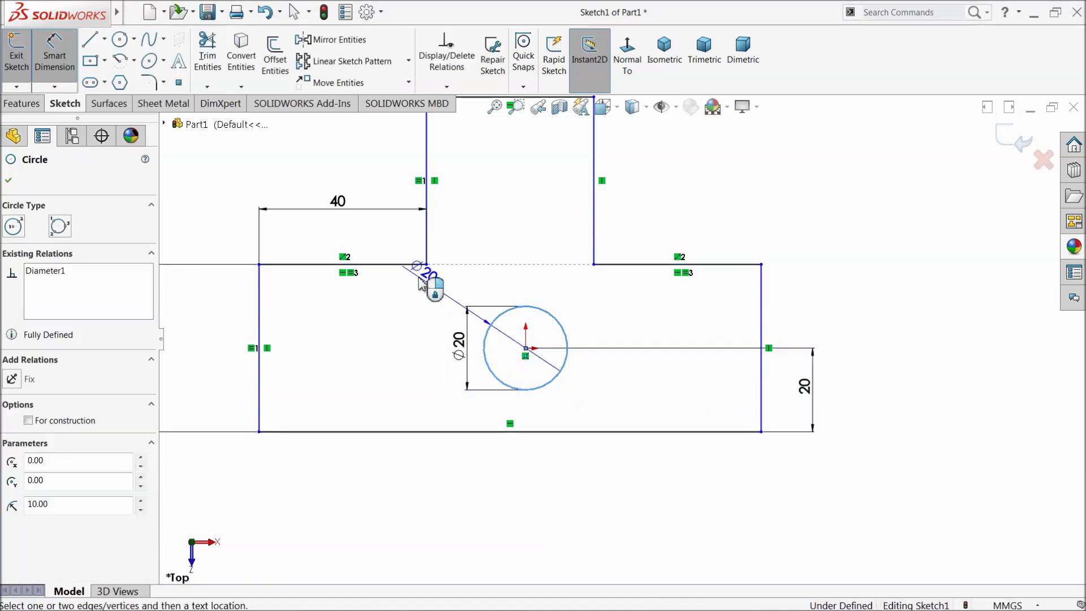
click(427, 264)
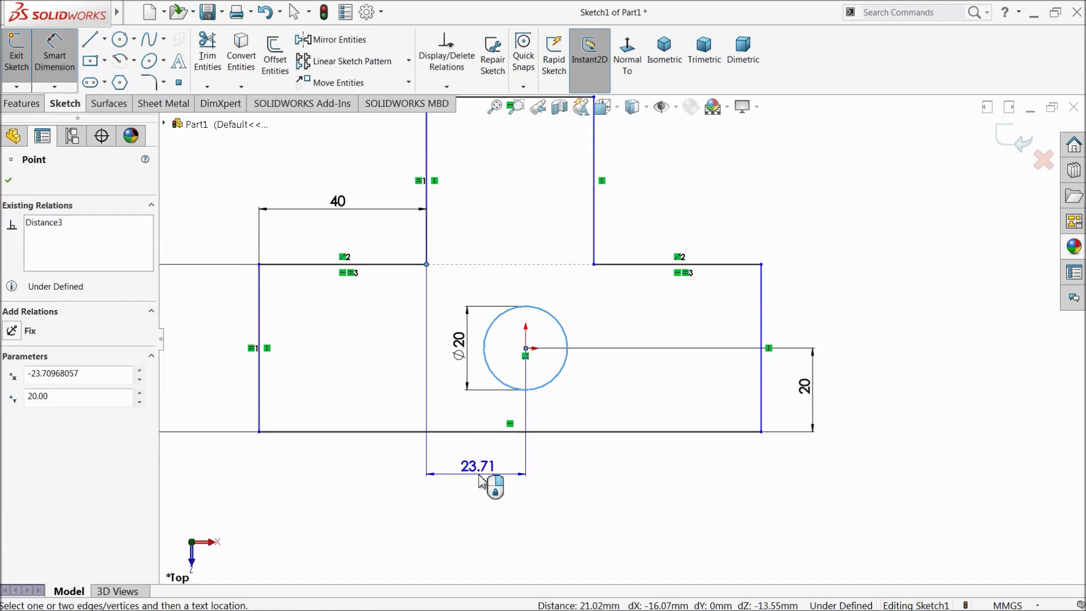
click(498, 476)
text(20)
click(409, 478)
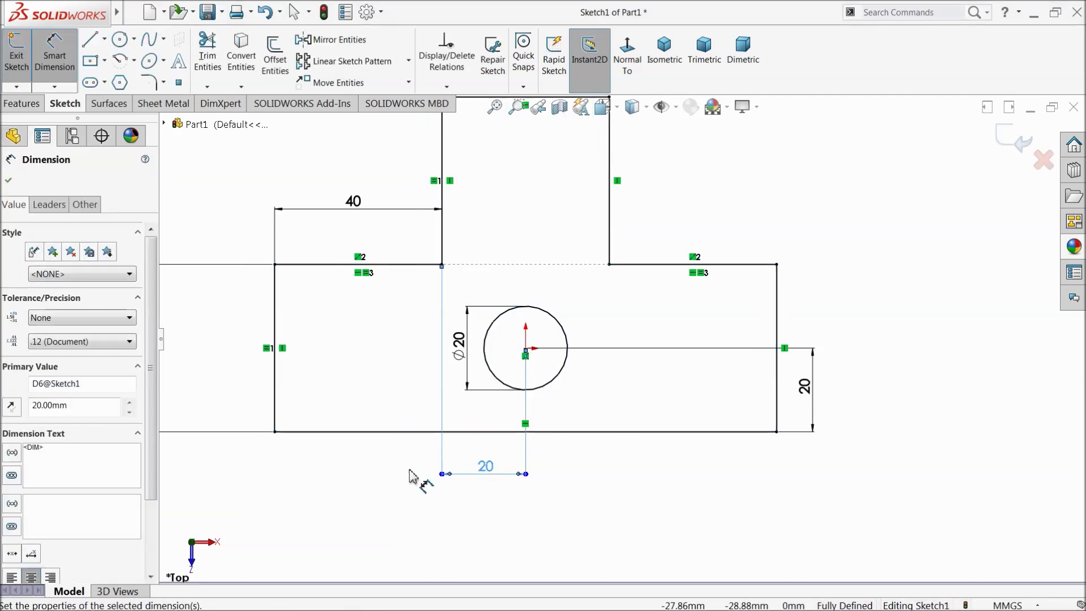
click(9, 182)
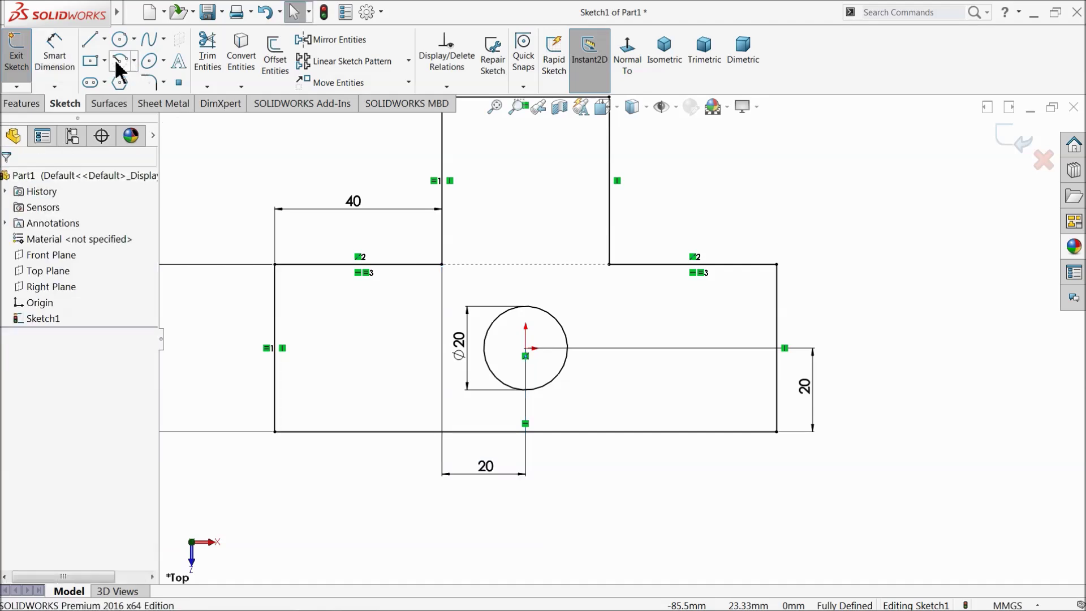
Add R10 fillets to the four base corners and two tab top corners, accepting relation warnings
click(149, 84)
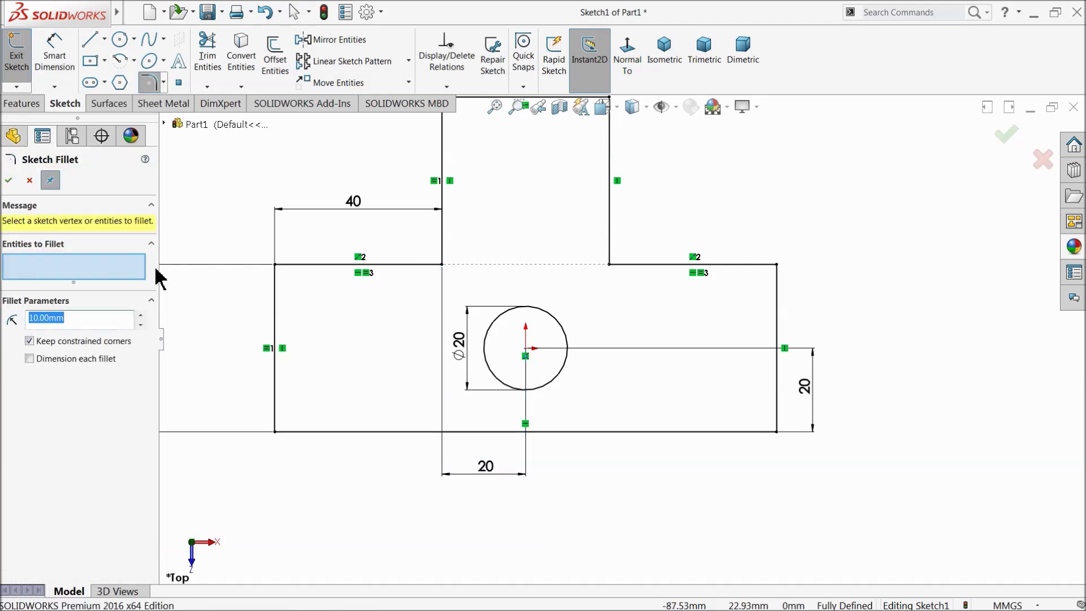
click(777, 432)
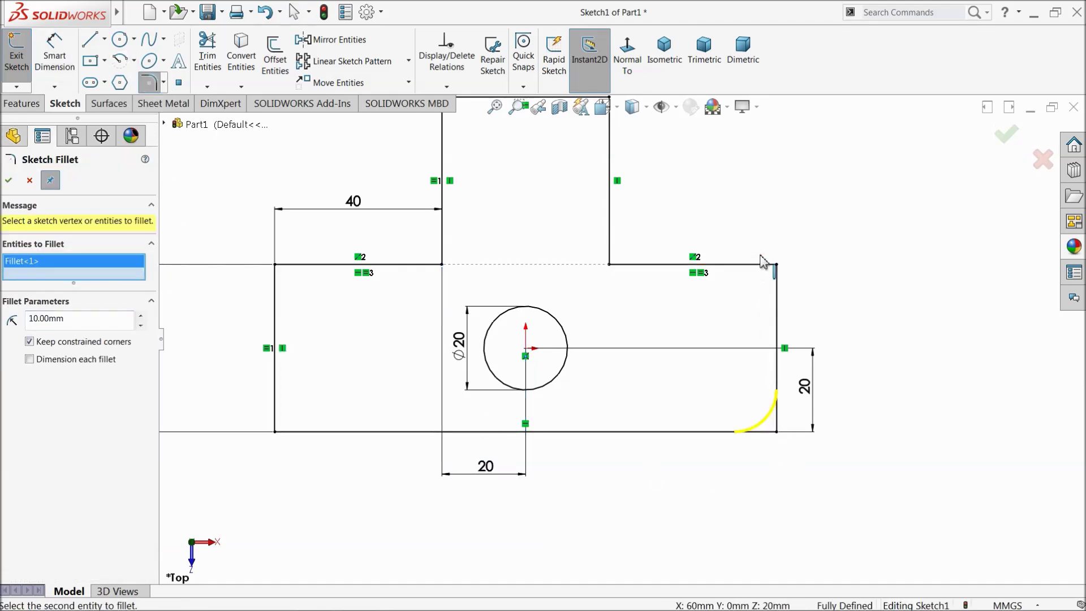
click(777, 264)
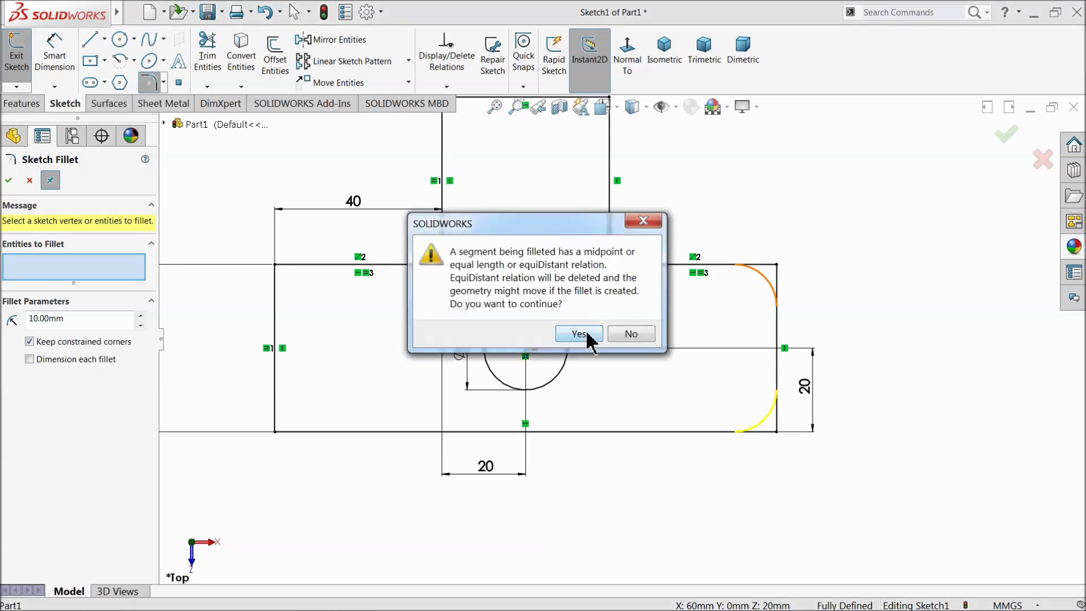
click(587, 337)
click(294, 282)
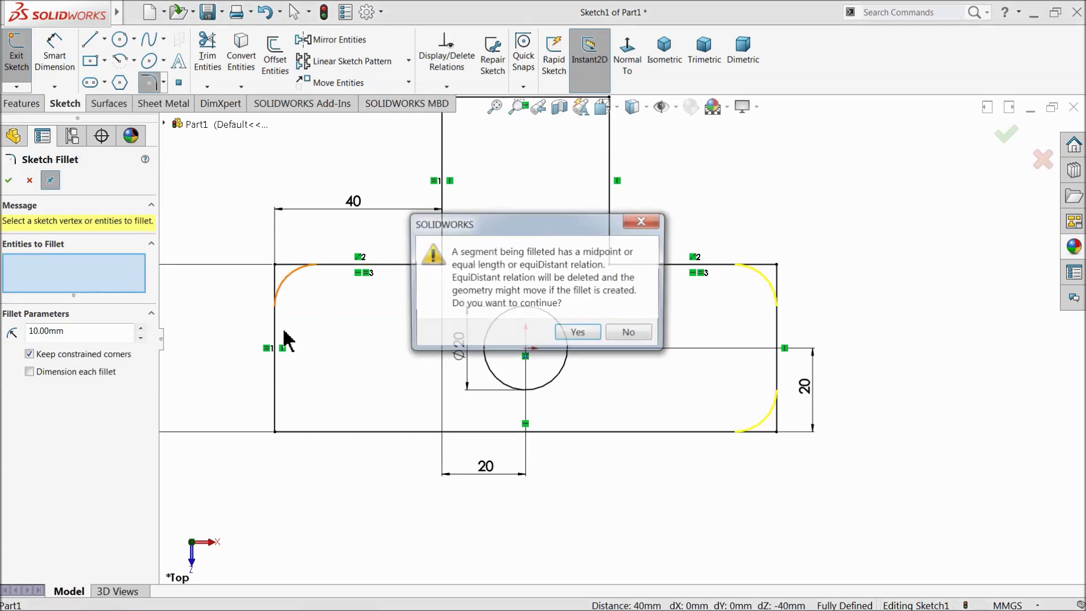
click(568, 338)
click(277, 435)
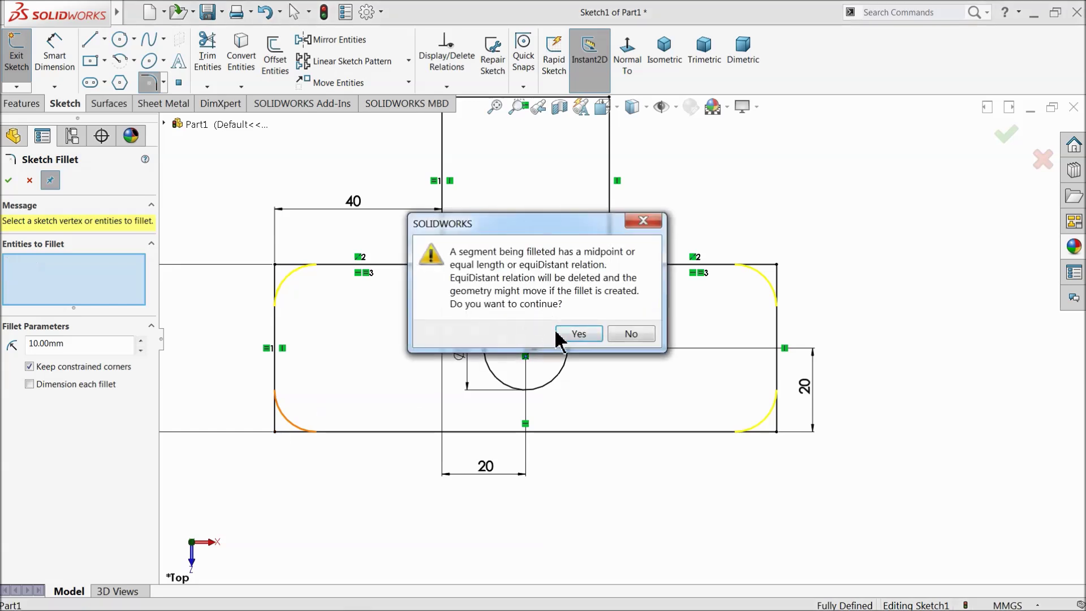
click(575, 335)
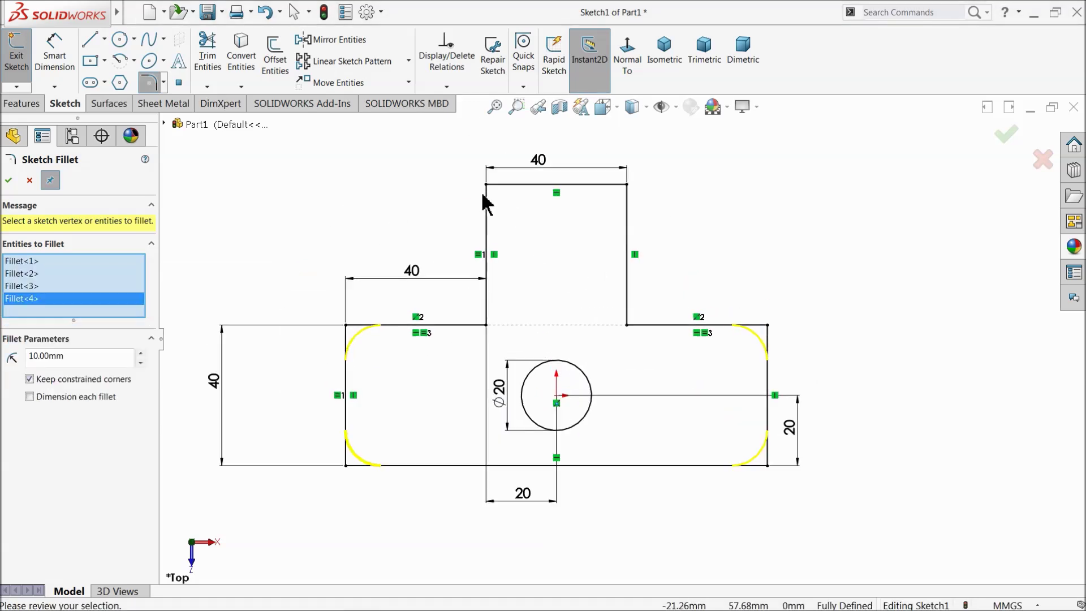
click(487, 185)
click(577, 334)
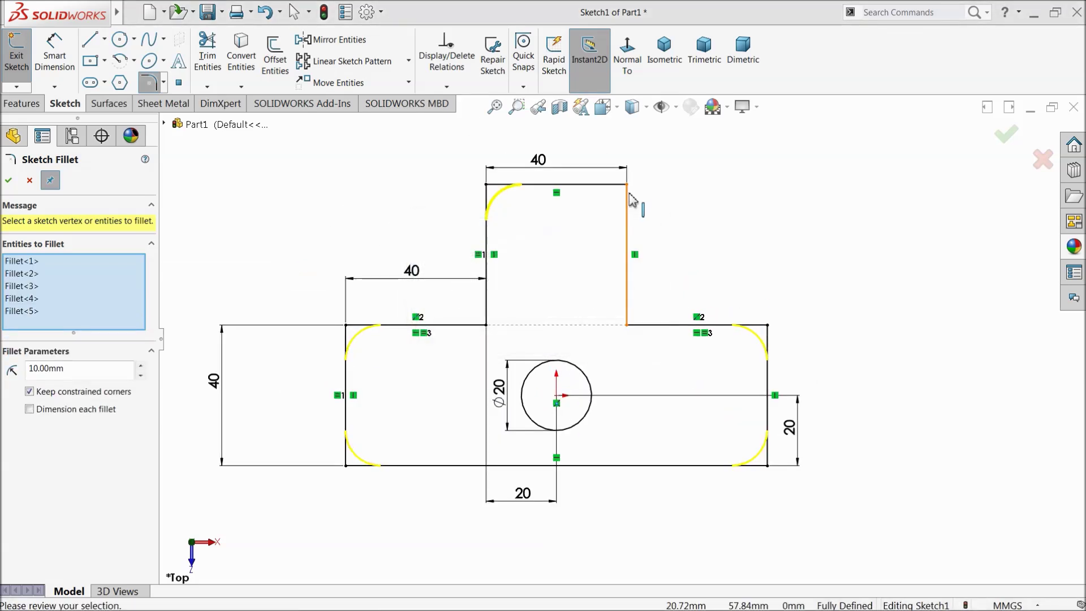
click(626, 185)
click(11, 185)
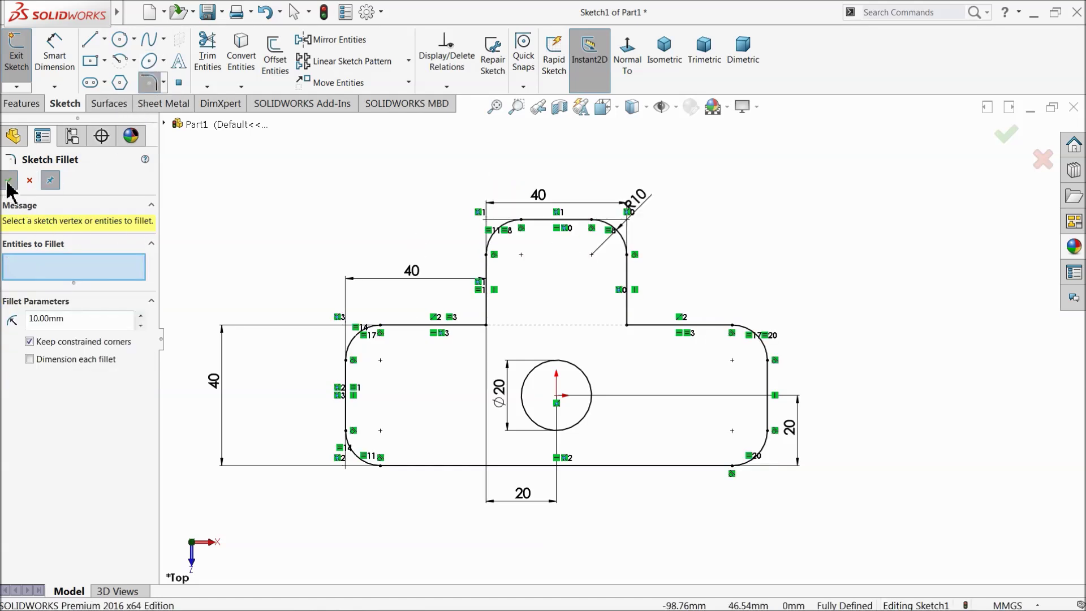
Draw four small hole circles near the base's corners
click(7, 181)
click(120, 39)
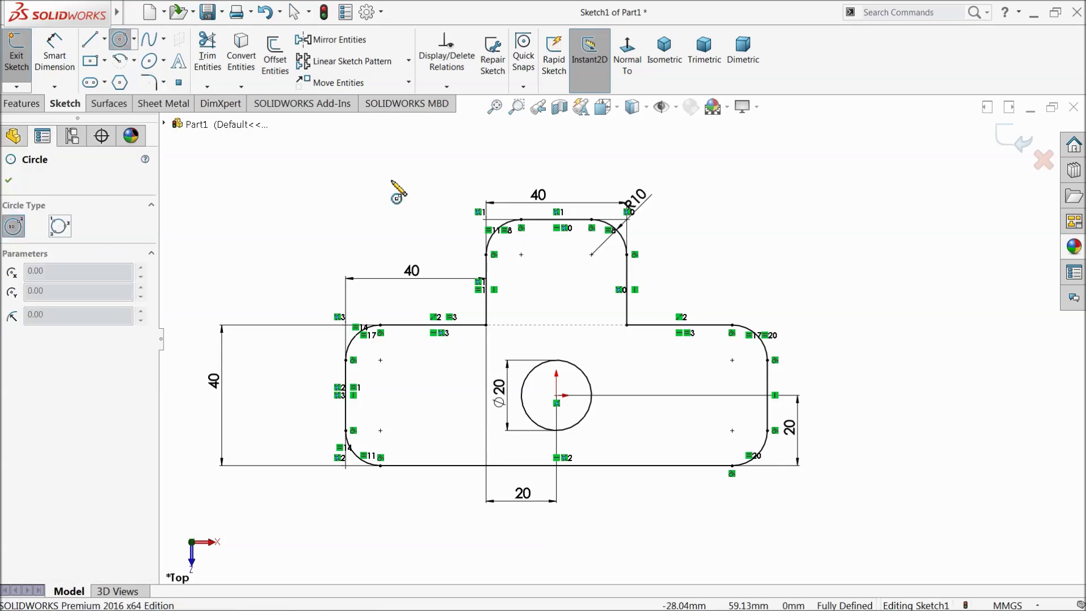
scroll(424, 461, down, 3)
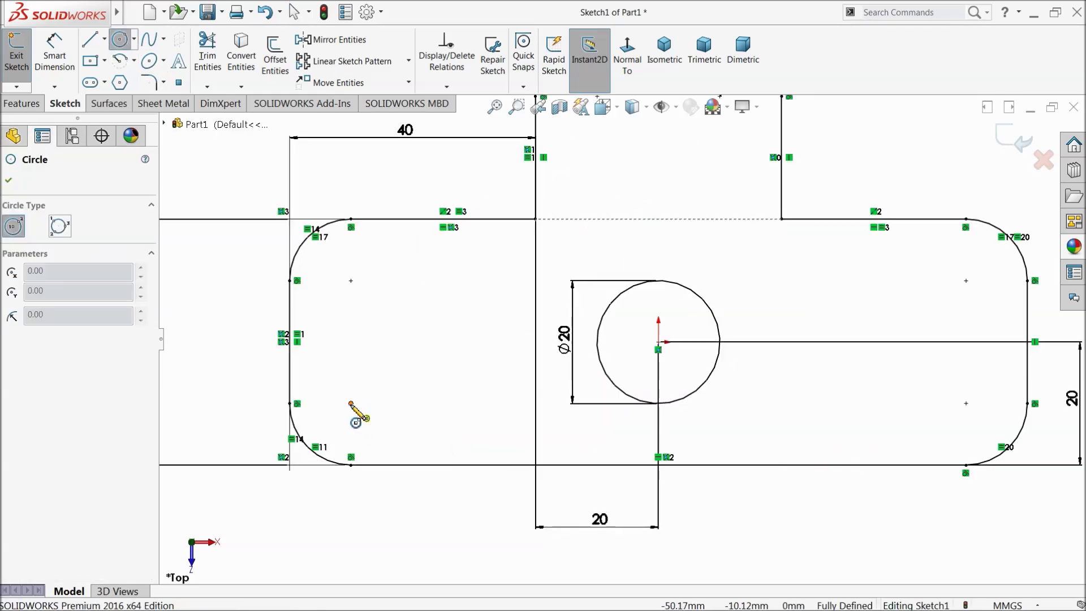
drag(351, 403, 358, 368)
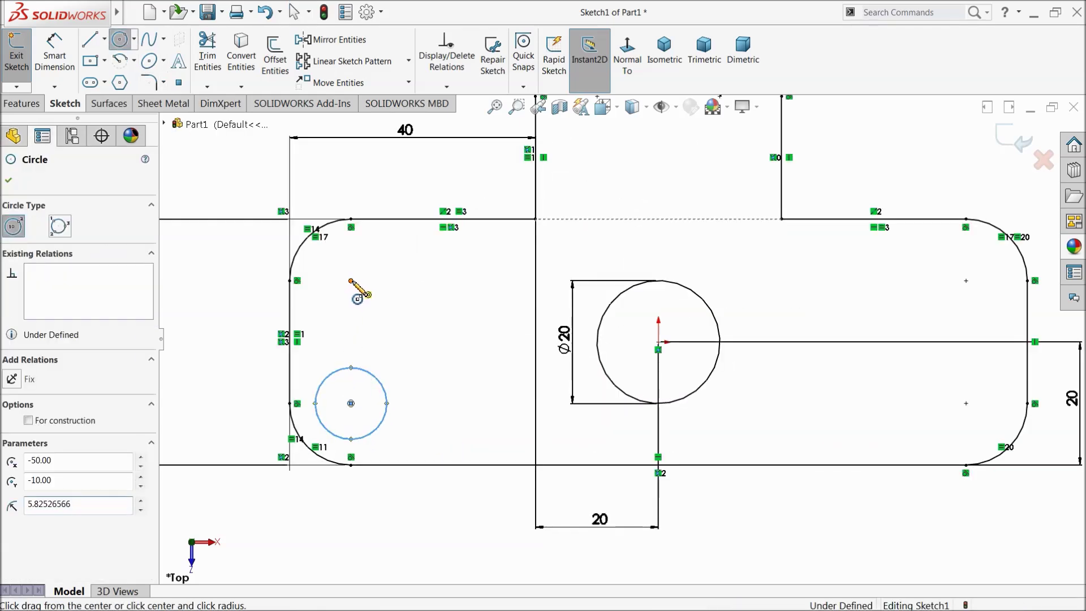
drag(350, 280, 378, 270)
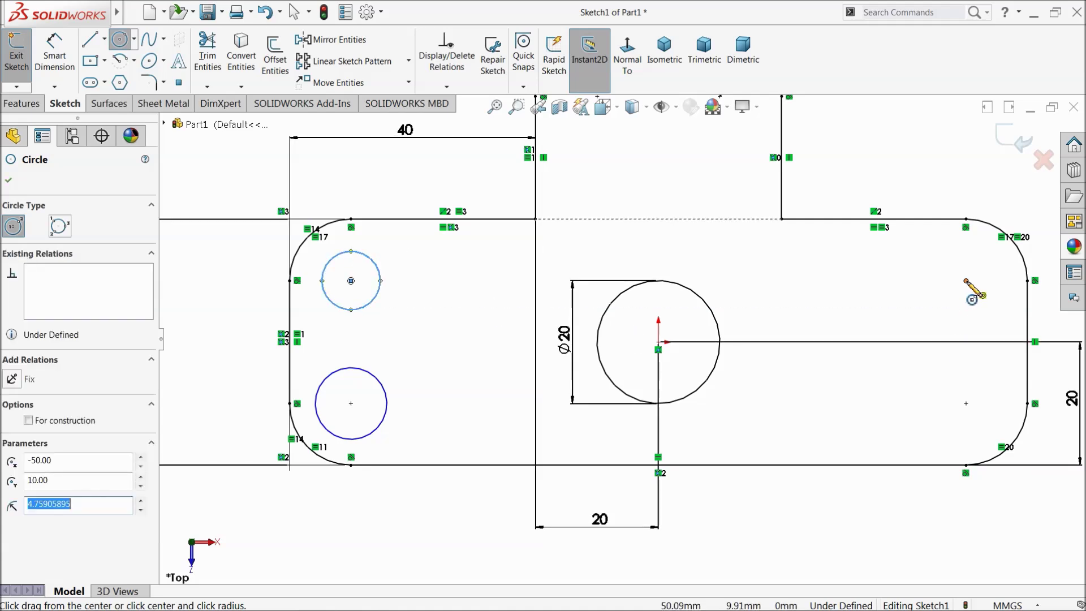
drag(967, 281, 926, 279)
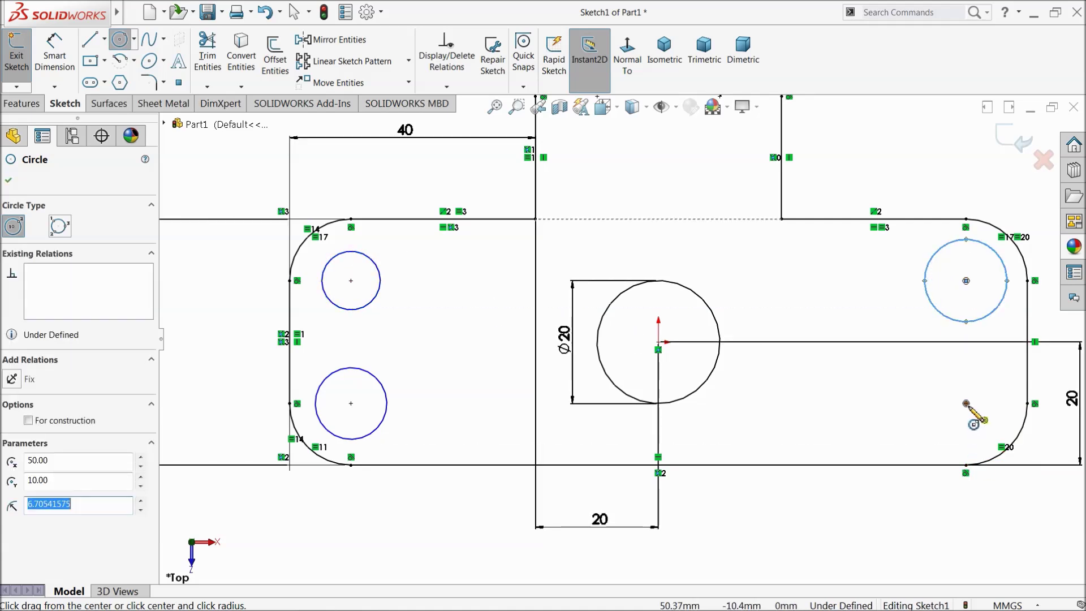
drag(966, 403, 931, 389)
Add two hole circles in the top tab's left and right sides
key(f)
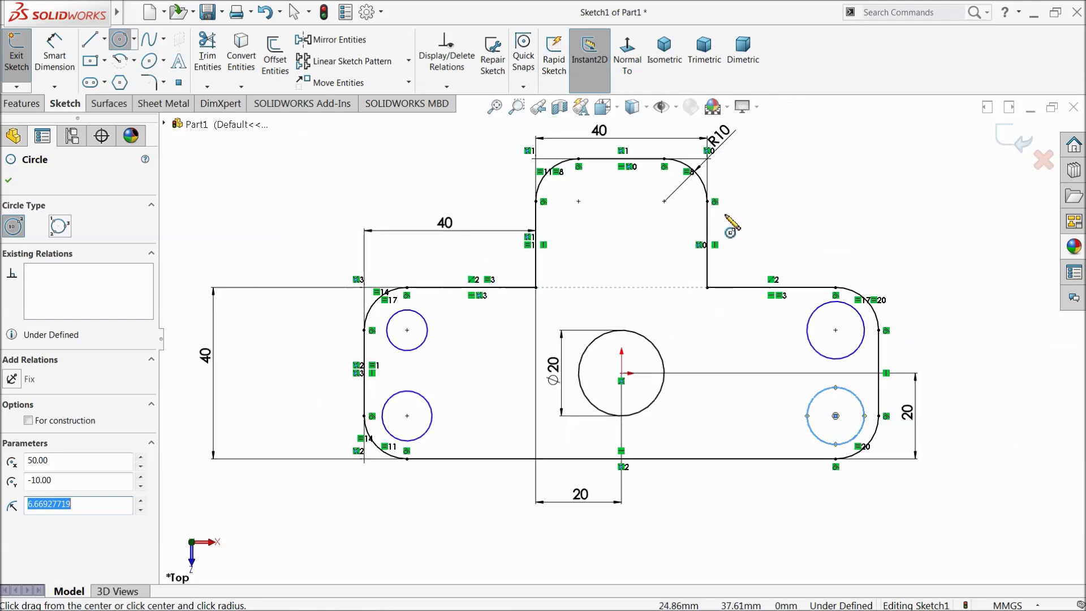
scroll(731, 226, down, 2)
drag(627, 208, 649, 229)
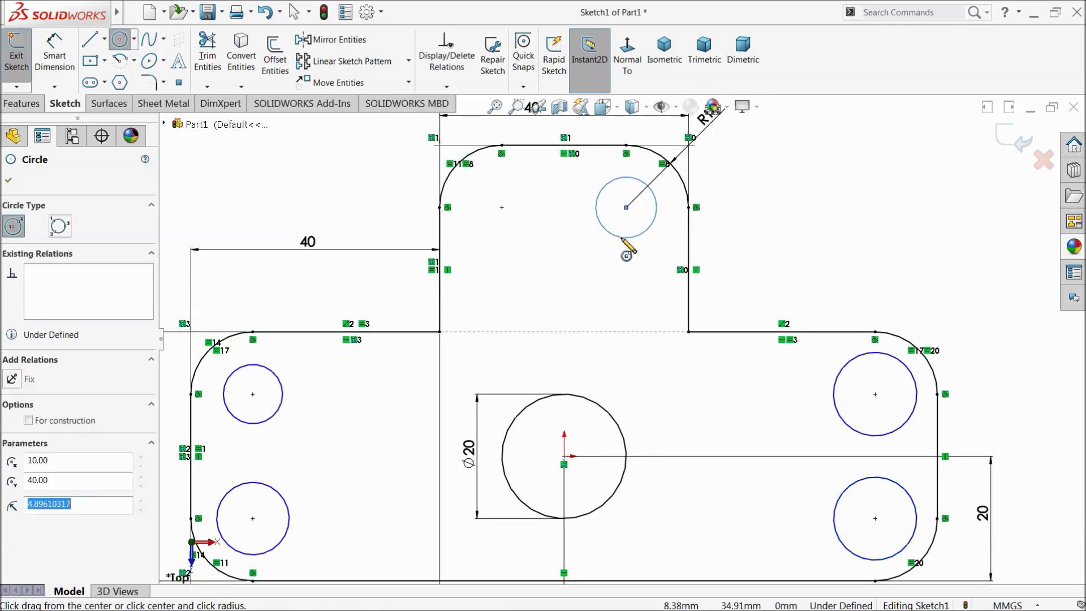
drag(501, 207, 515, 232)
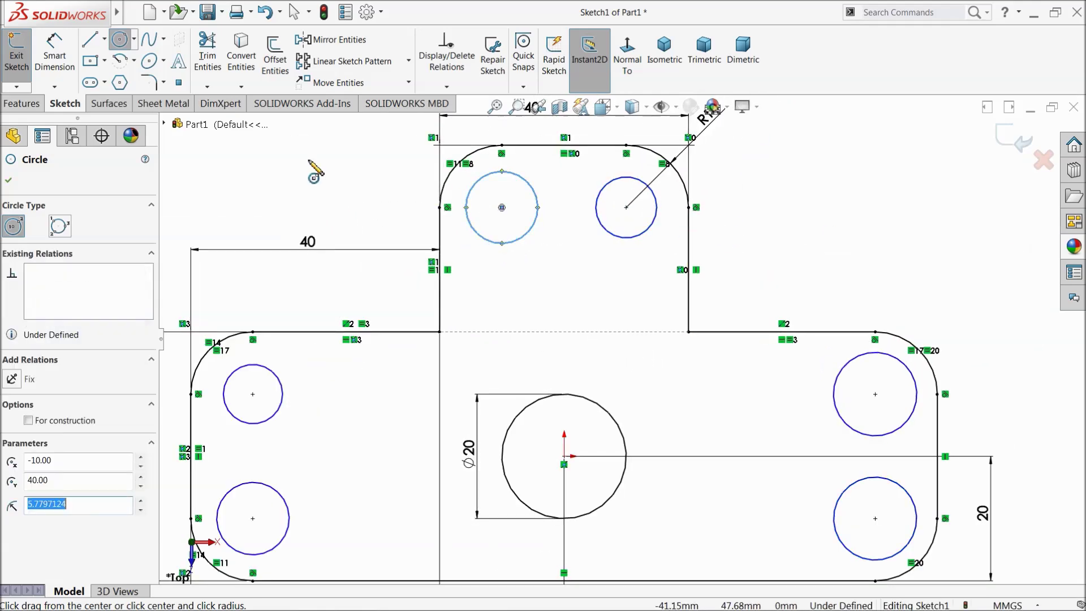
right_click(315, 168)
click(337, 170)
scroll(510, 310, up, 2)
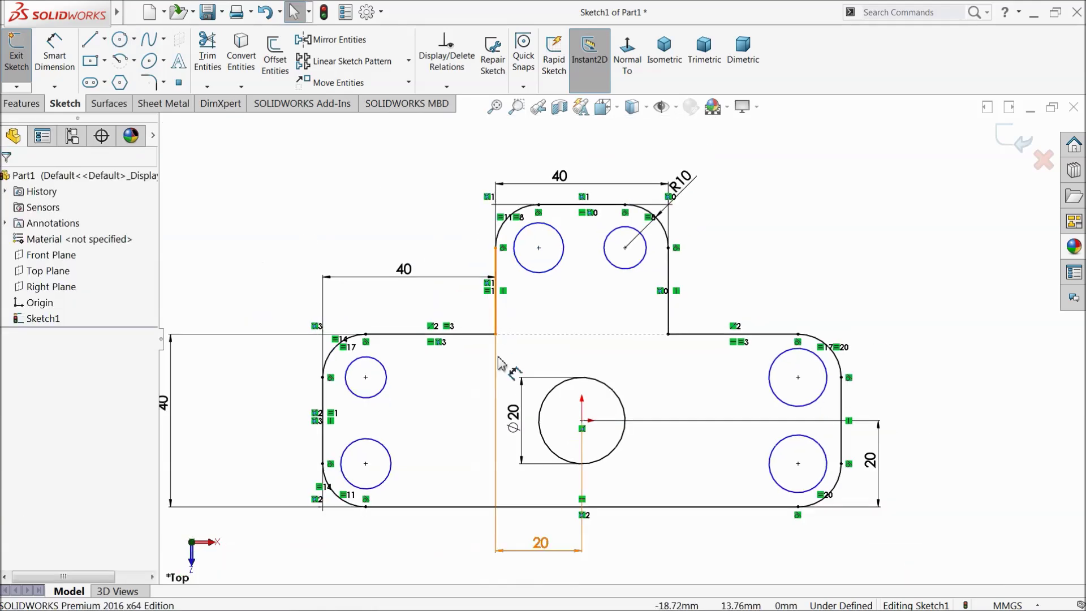
scroll(507, 371, down, 1)
scroll(611, 399, up, 1)
scroll(595, 374, down, 1)
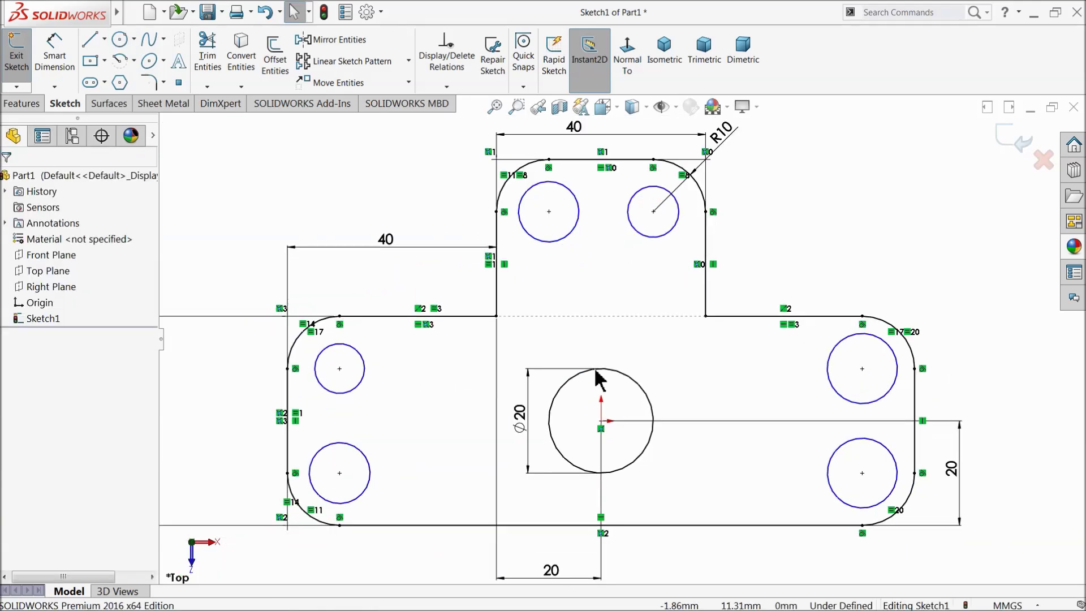
Select the six small hole circles and give them an Equal relation
click(559, 243)
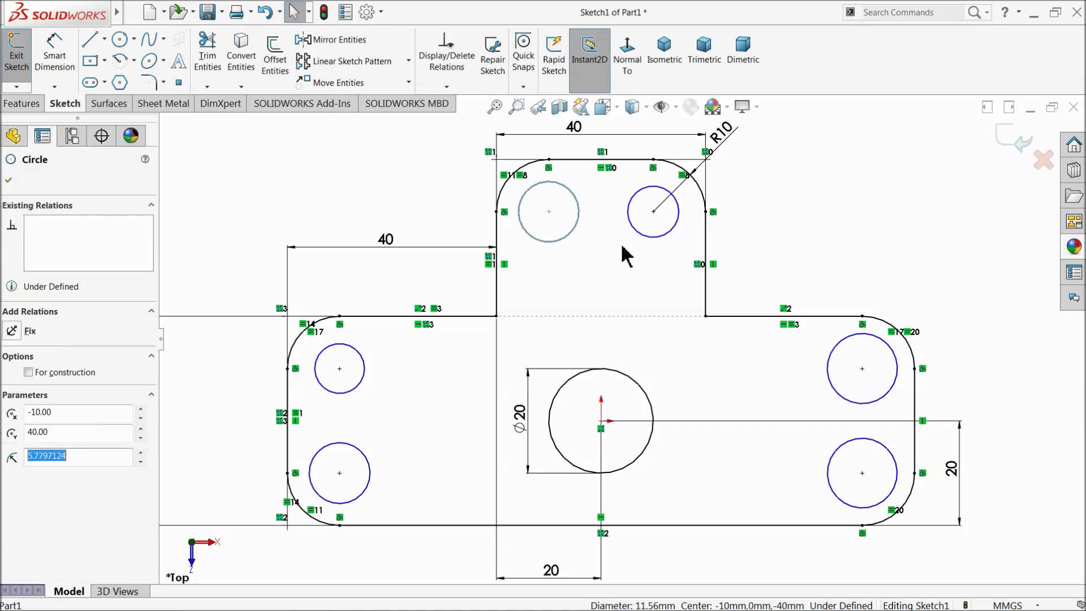
ctrl+click(652, 241)
ctrl+click(358, 382)
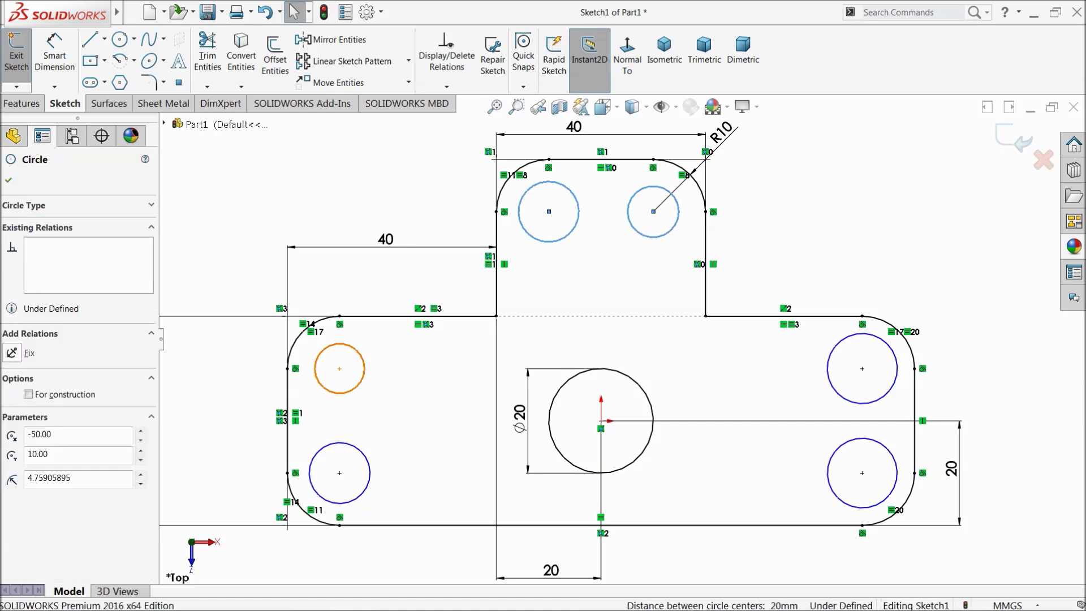
ctrl+click(354, 451)
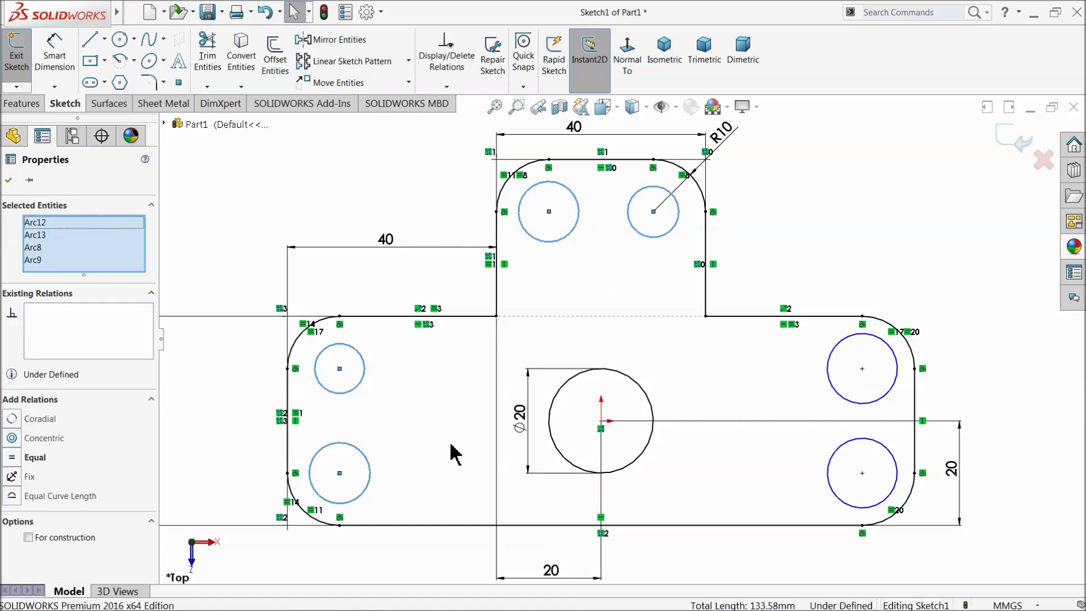
ctrl+click(834, 368)
ctrl+click(852, 459)
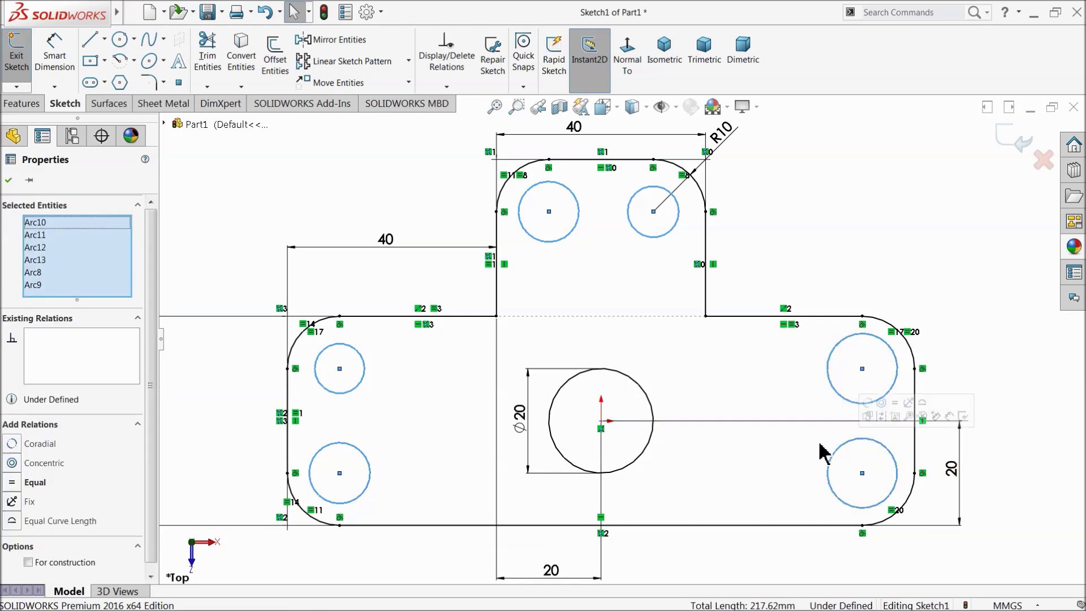
click(35, 483)
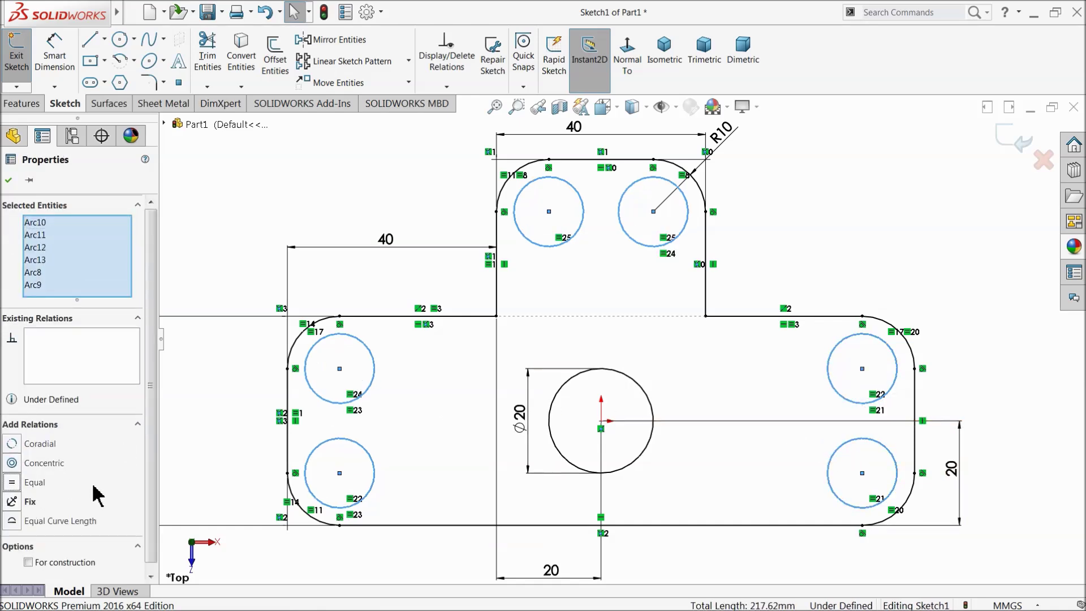
Dimension one tab hole to a 10 mm diameter
click(54, 57)
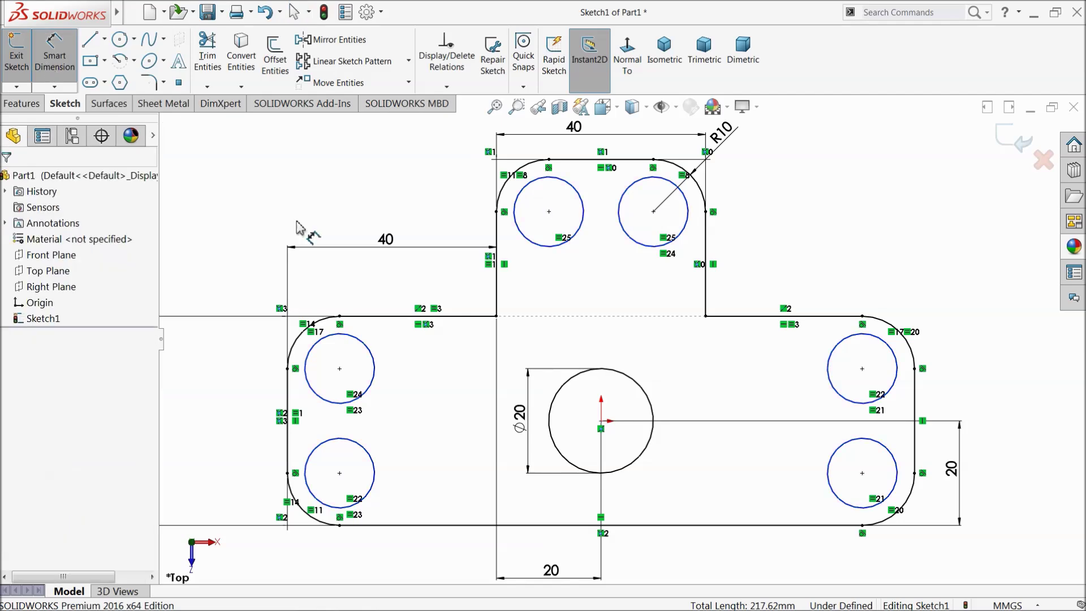
click(516, 221)
click(399, 212)
text(10)
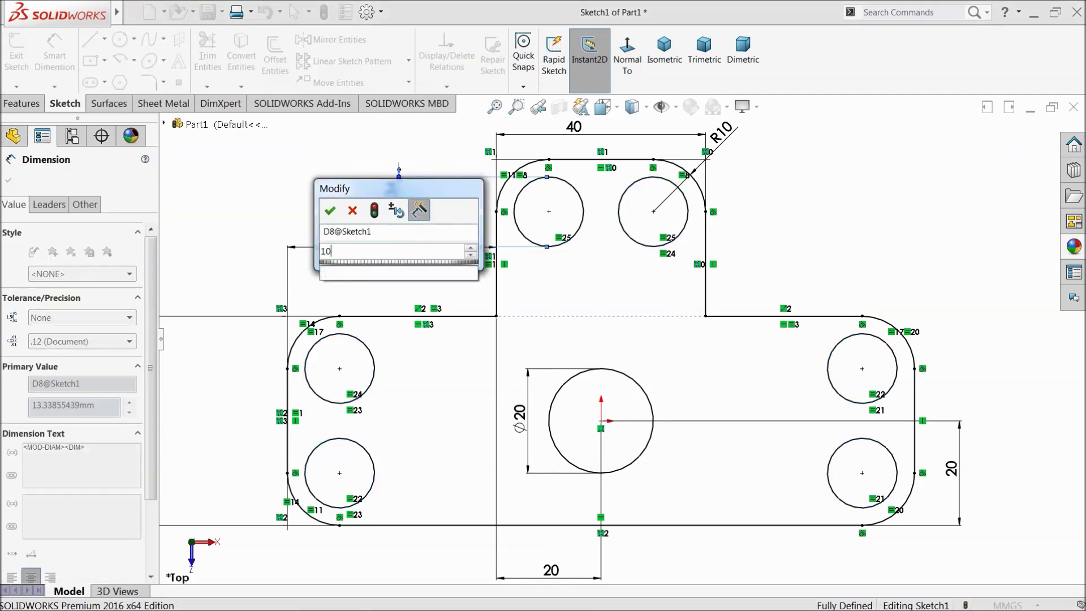
click(330, 210)
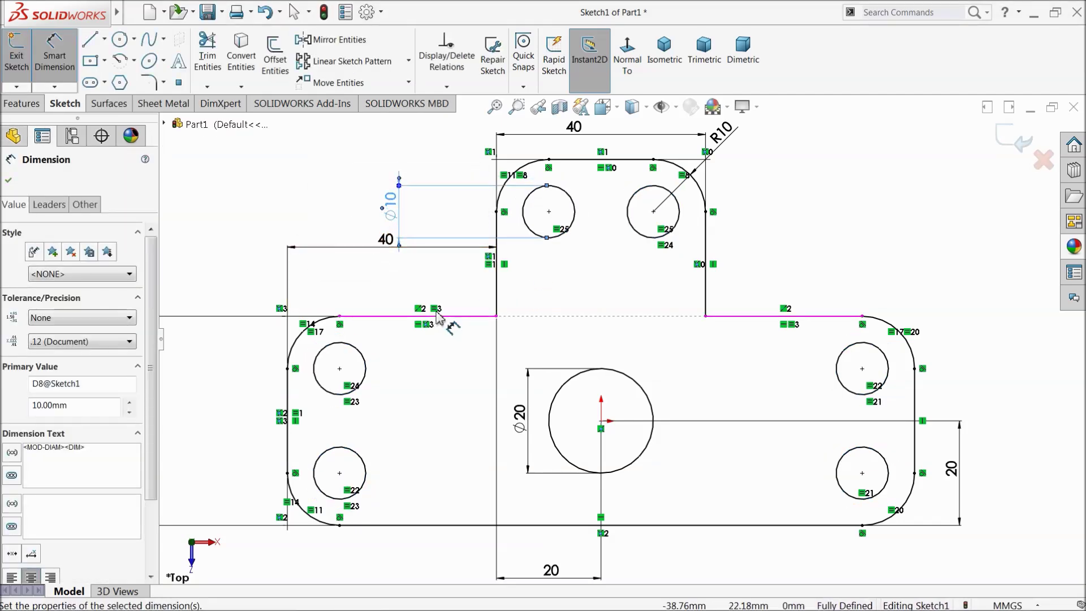
scroll(548, 259, up, 1)
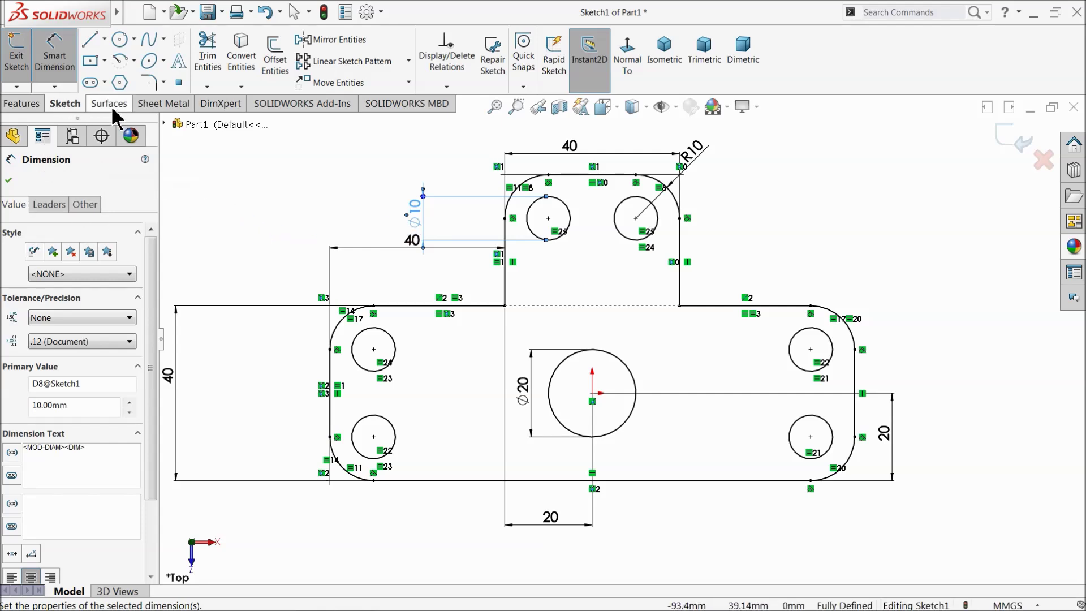
Create a 1 mm thick Base Flange from the sketch with reversed thickness direction
click(71, 77)
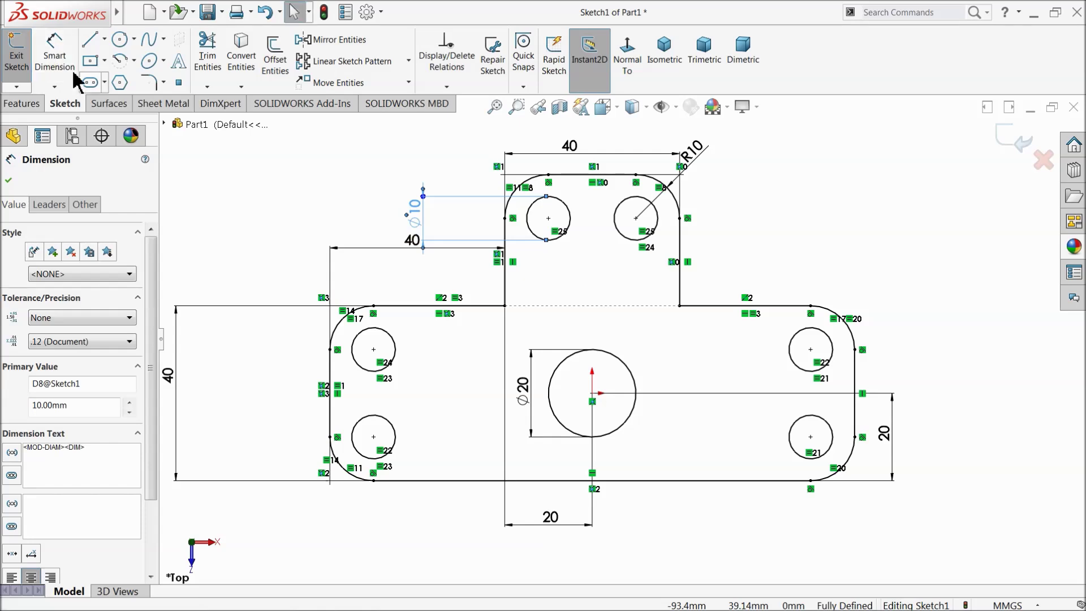
click(148, 109)
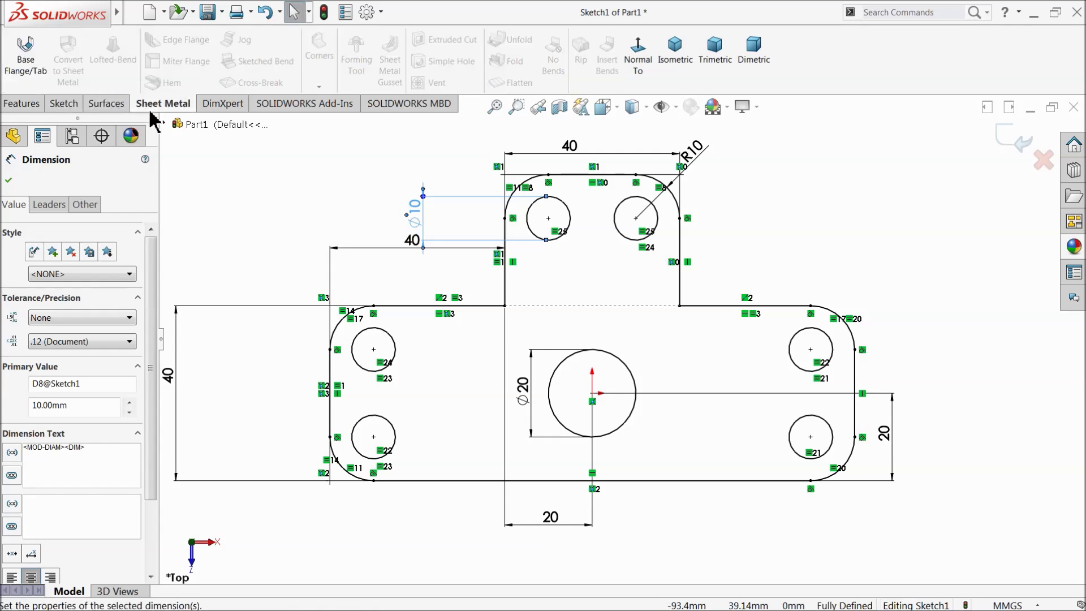
click(26, 75)
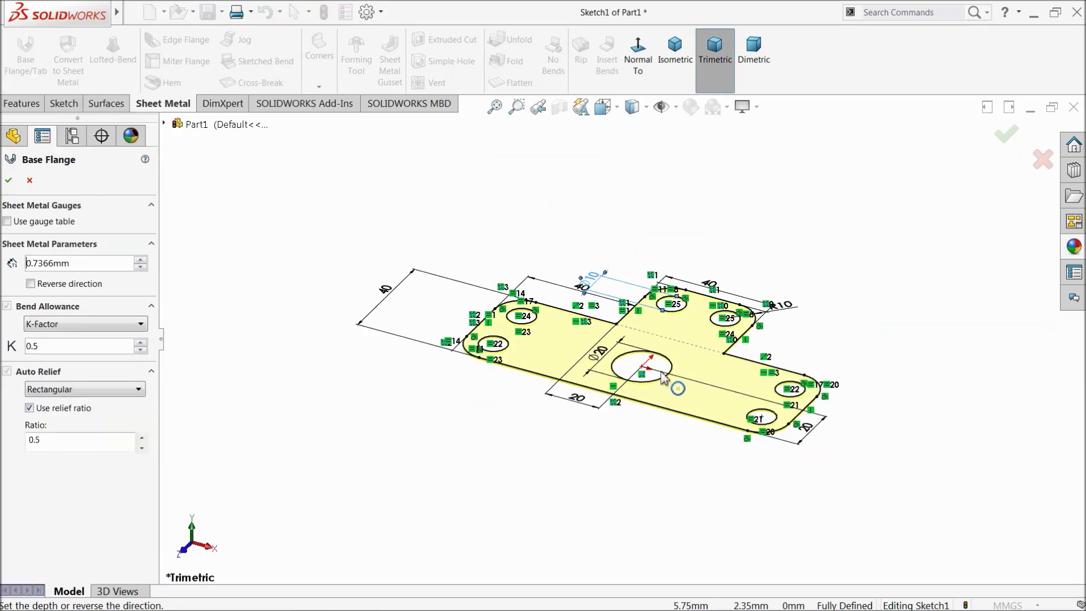
scroll(664, 378, down, 4)
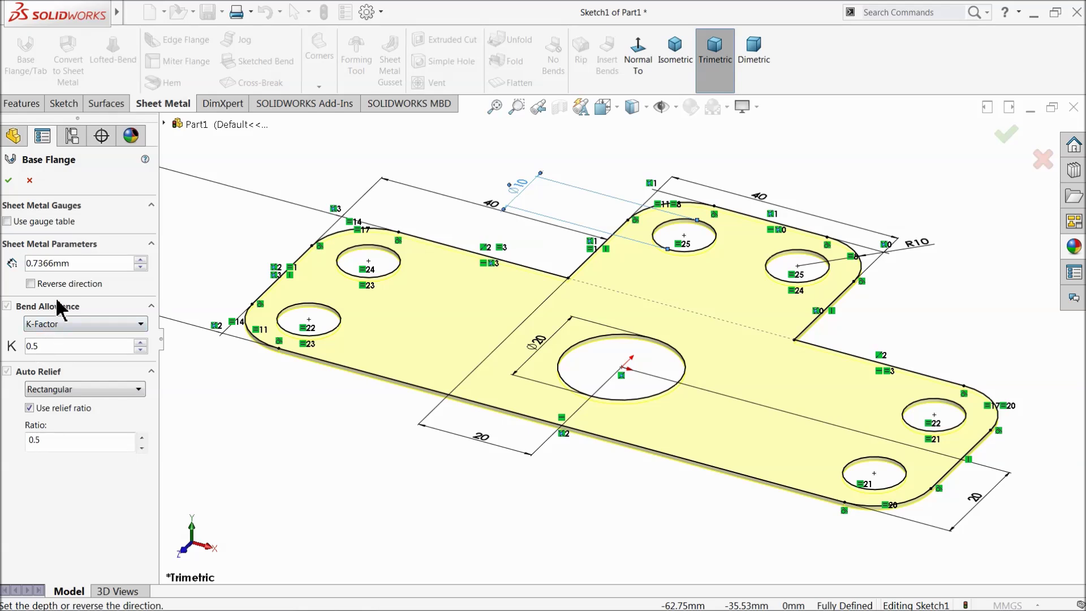
text(1)
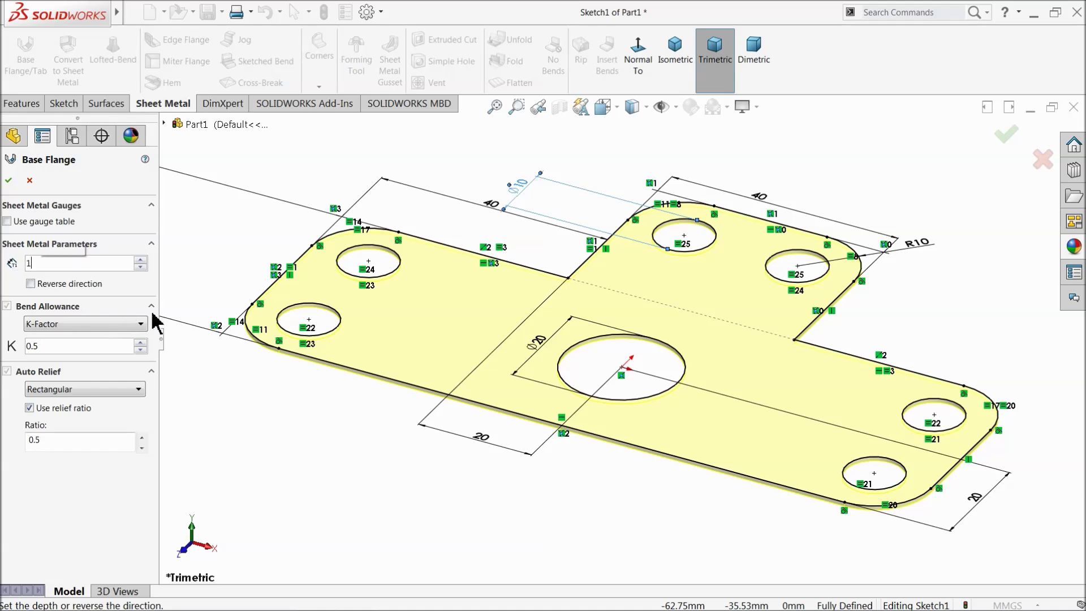
key(Return)
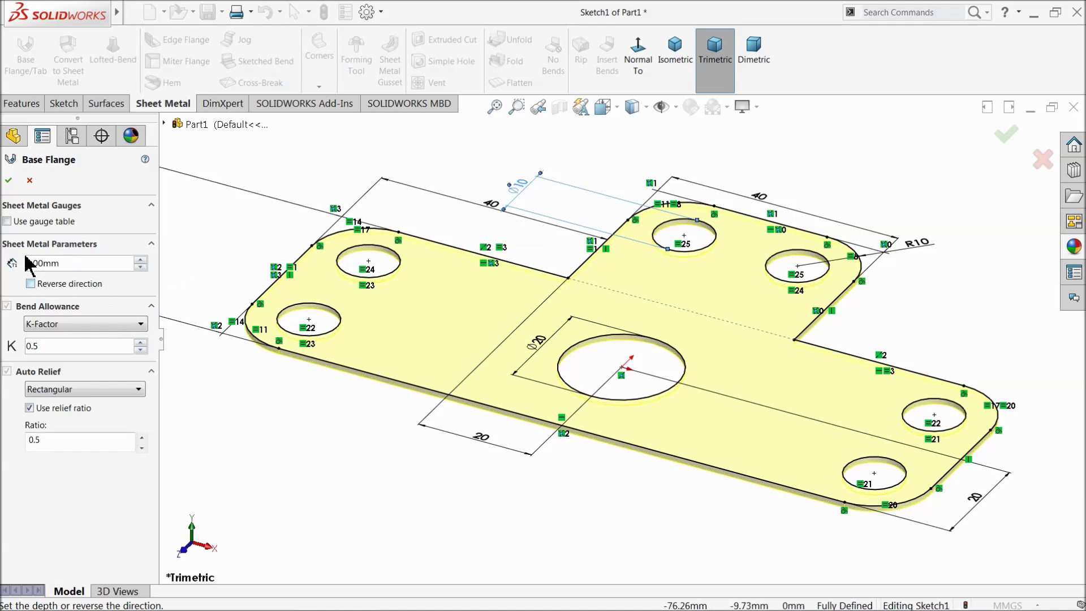
click(31, 284)
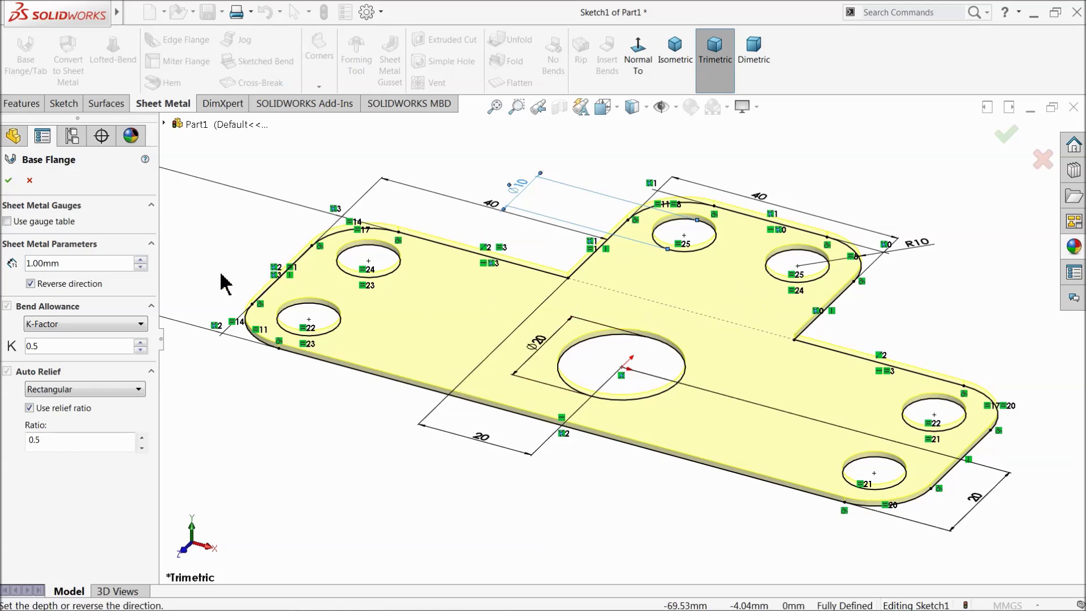
click(10, 181)
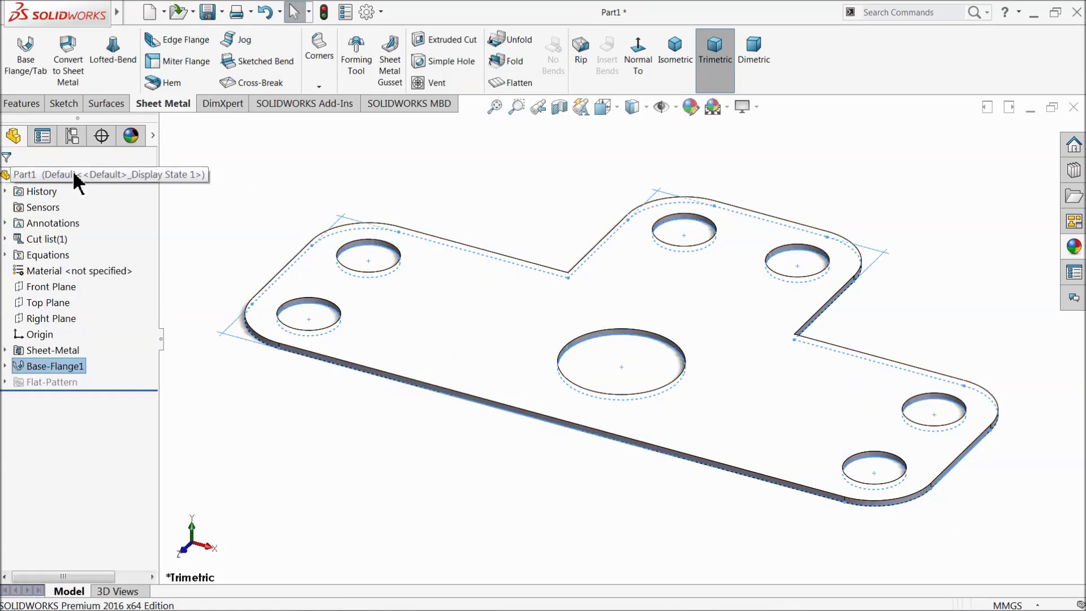
click(74, 175)
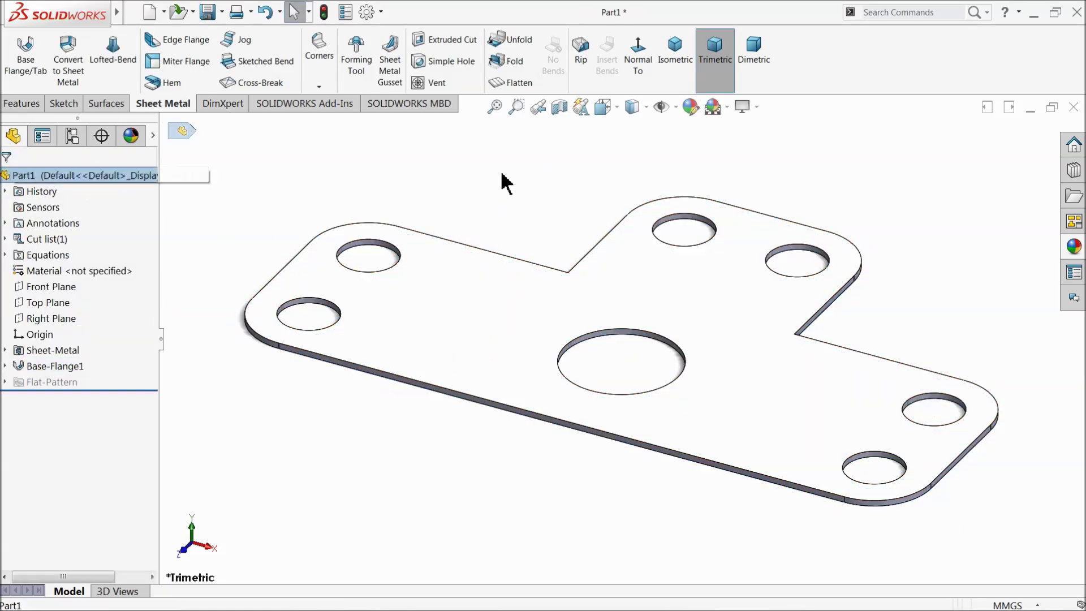
Apply the gloss blue car paint from Appearances > Painted > Car to the bracket
click(691, 106)
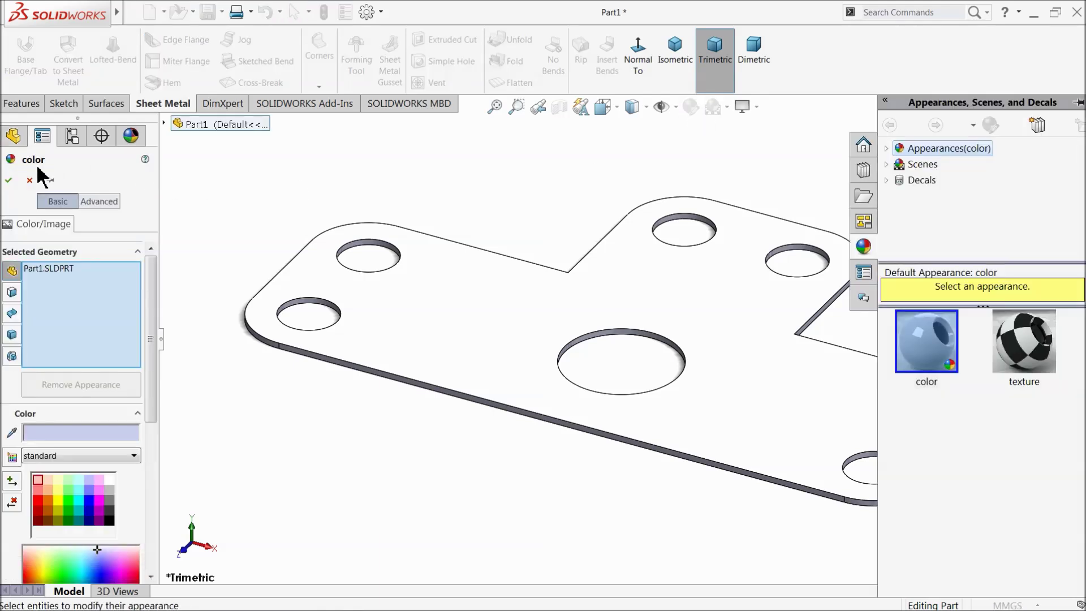
click(29, 180)
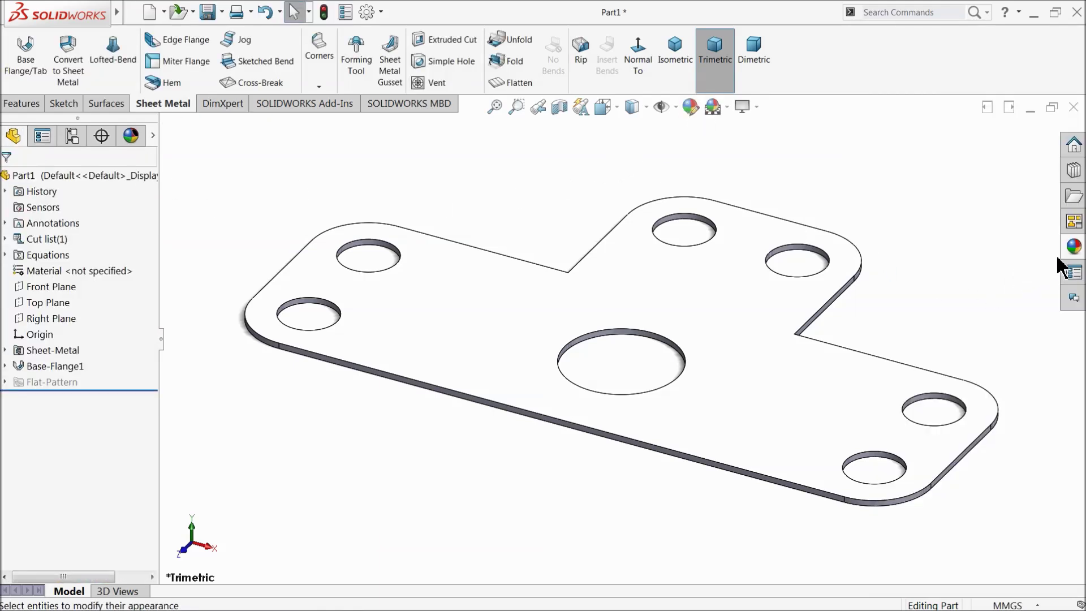
click(1074, 247)
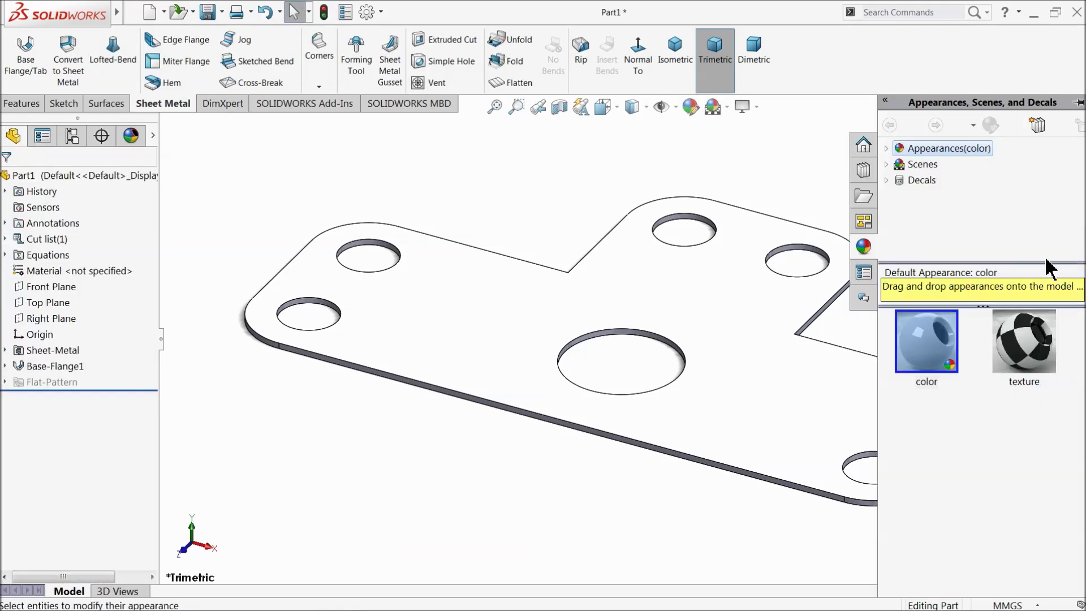
click(887, 149)
scroll(943, 221, down, 1)
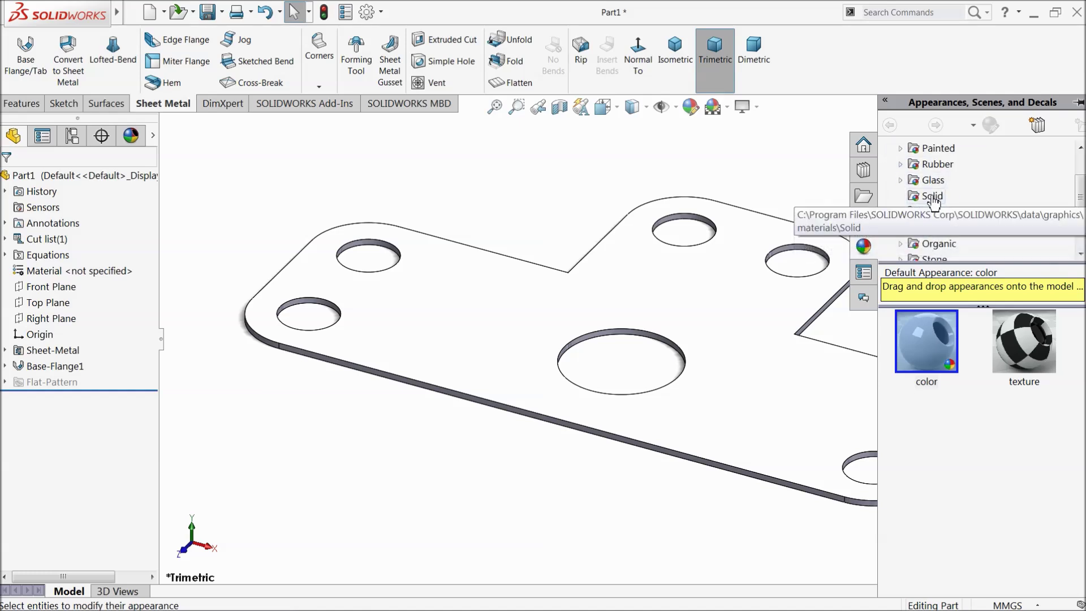
click(901, 148)
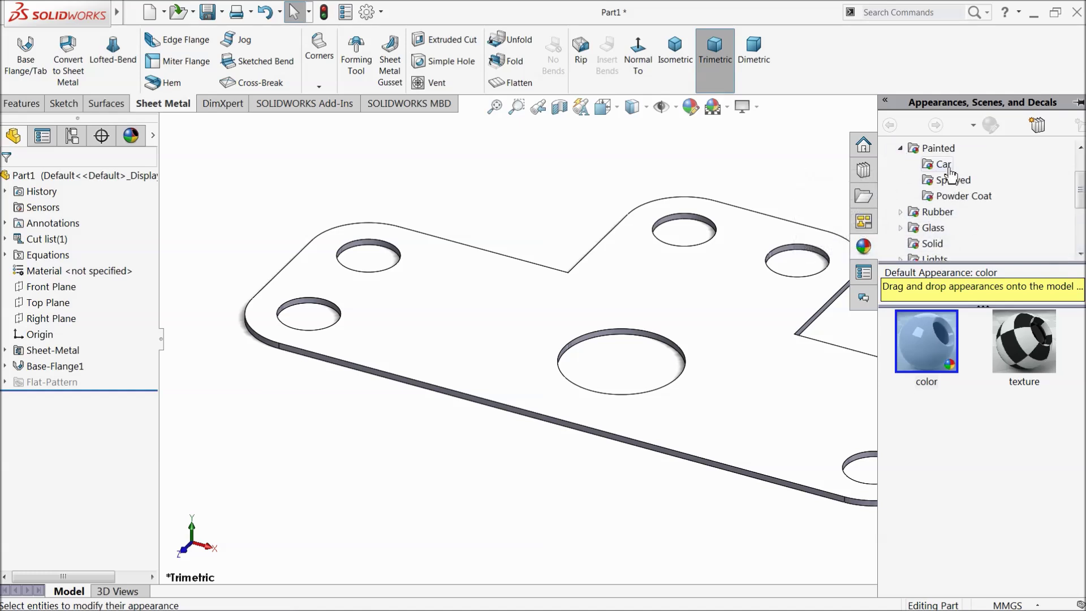
click(949, 166)
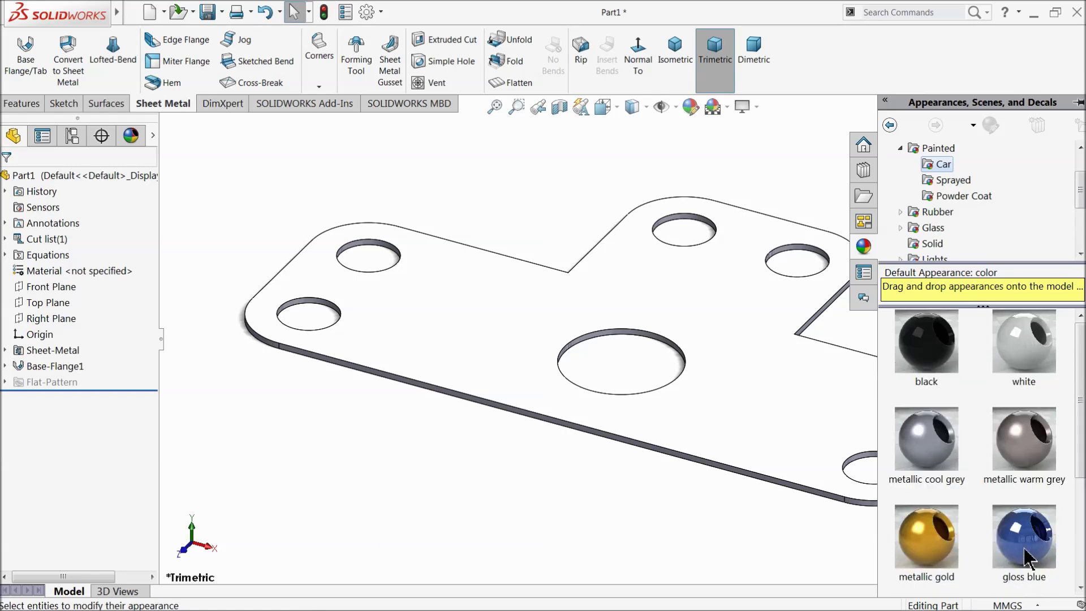
drag(1028, 558, 651, 277)
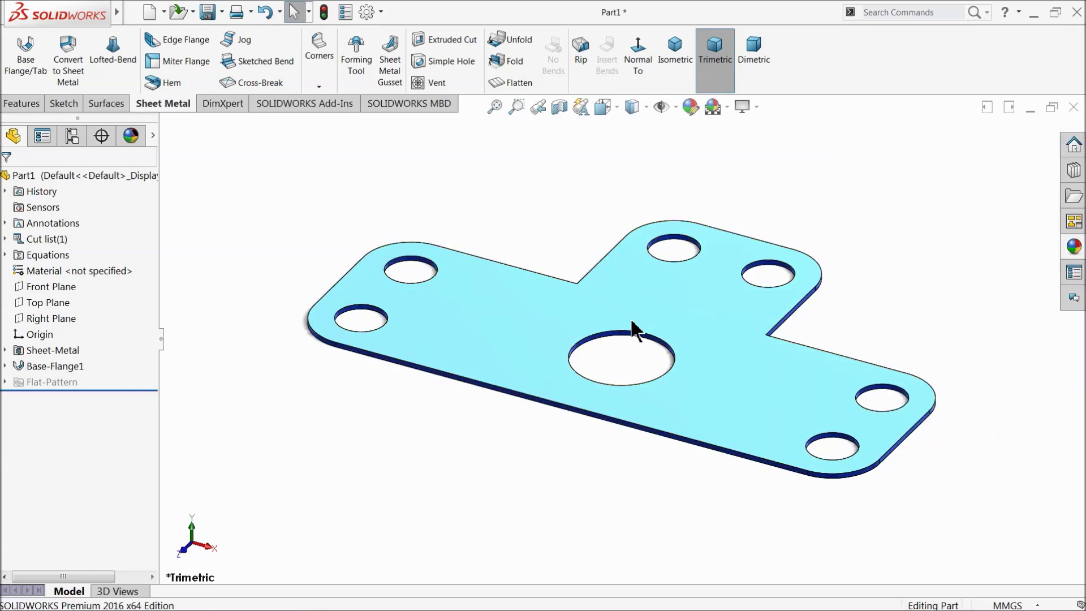
Orbit the bracket and select its flat top face for a new sketch
middle_drag(632, 323, 671, 356)
scroll(573, 333, down, 1)
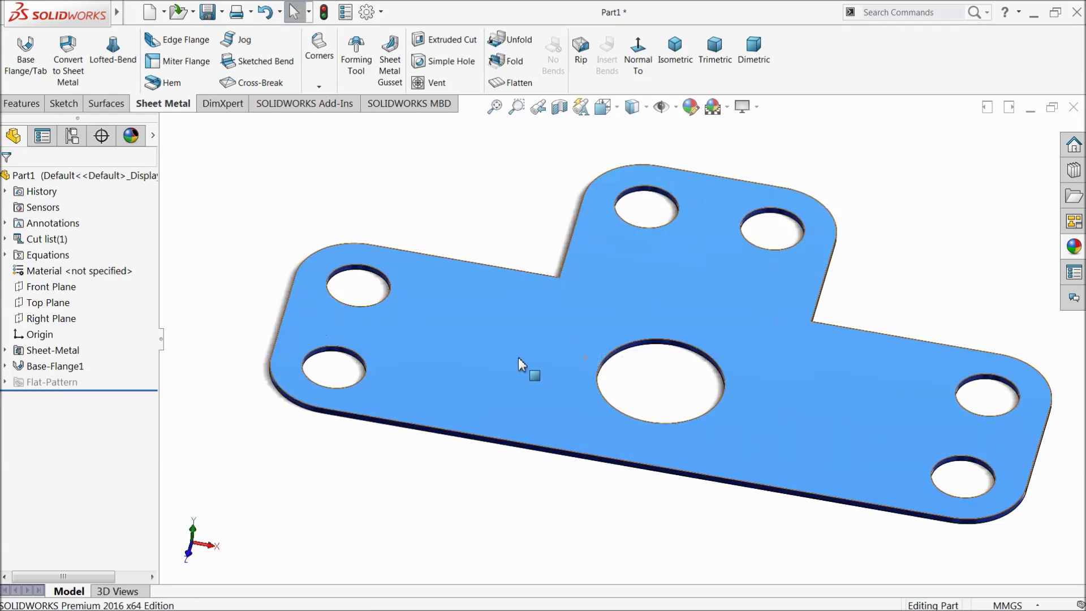
click(518, 356)
Start a sketch on the face, viewed normal, and draw a vertical line across the plate's left side
click(567, 311)
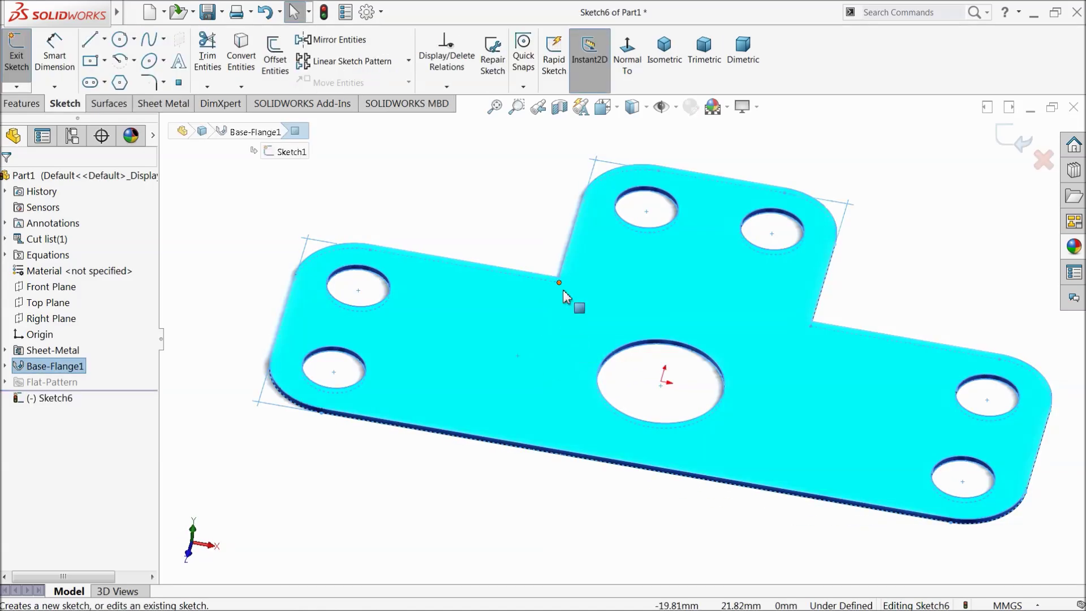
click(623, 71)
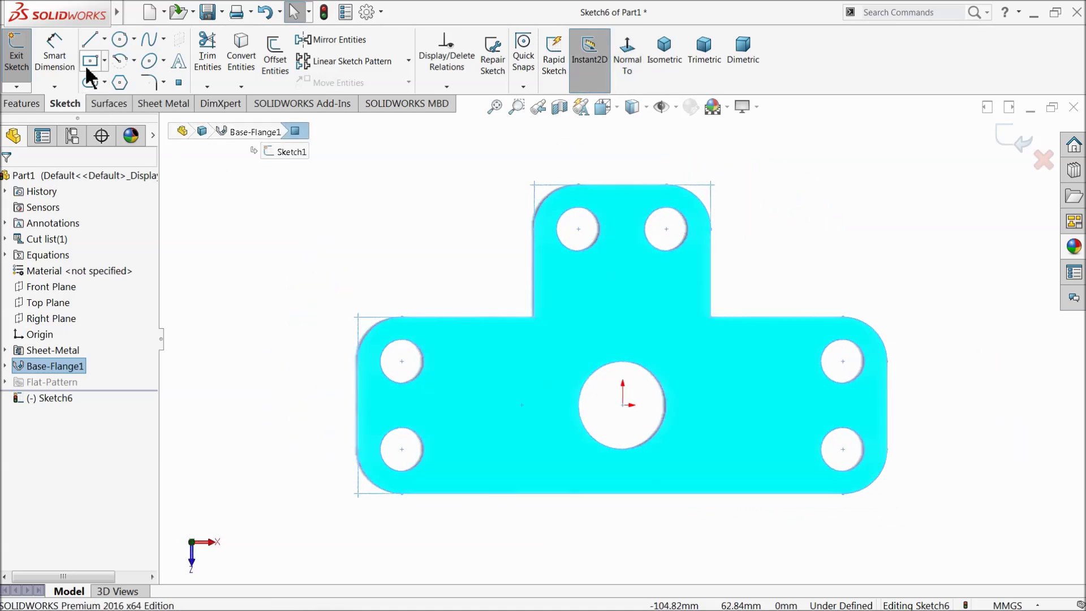
click(91, 41)
scroll(582, 435, down, 2)
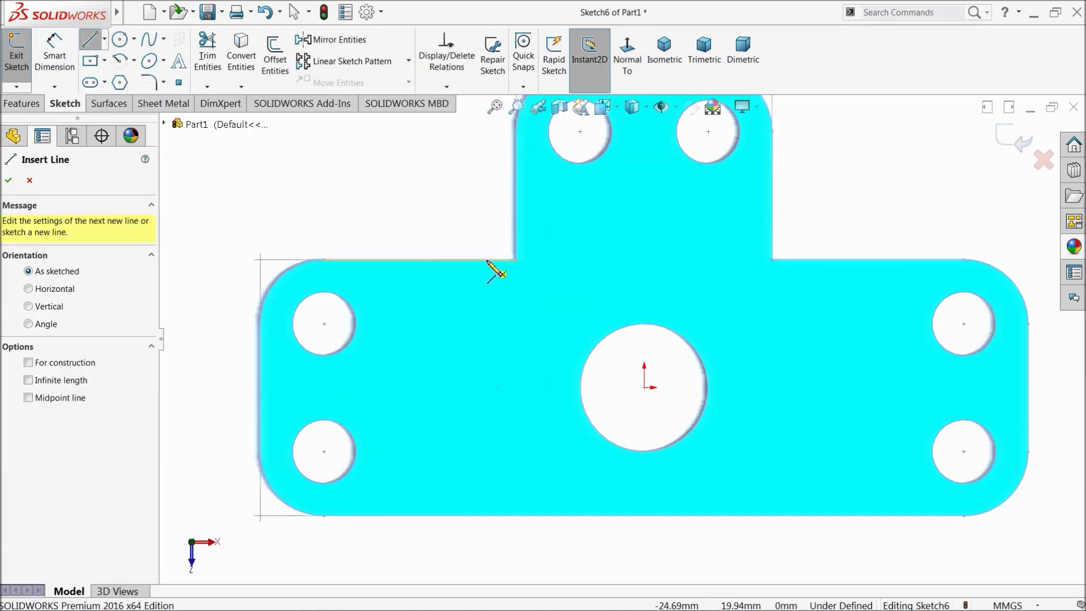
click(488, 260)
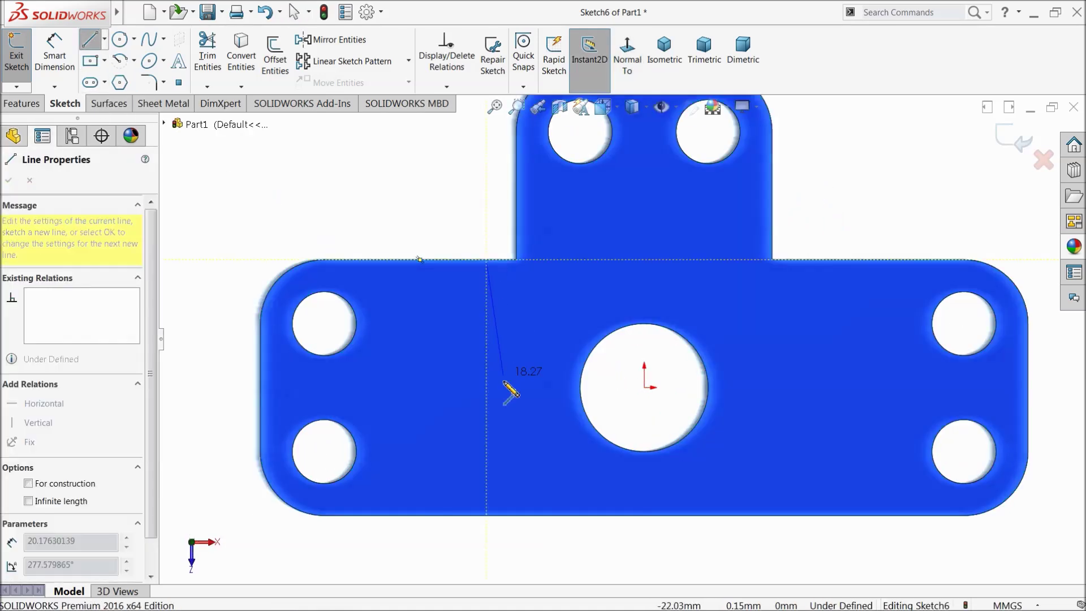
click(486, 516)
right_click(439, 235)
click(461, 245)
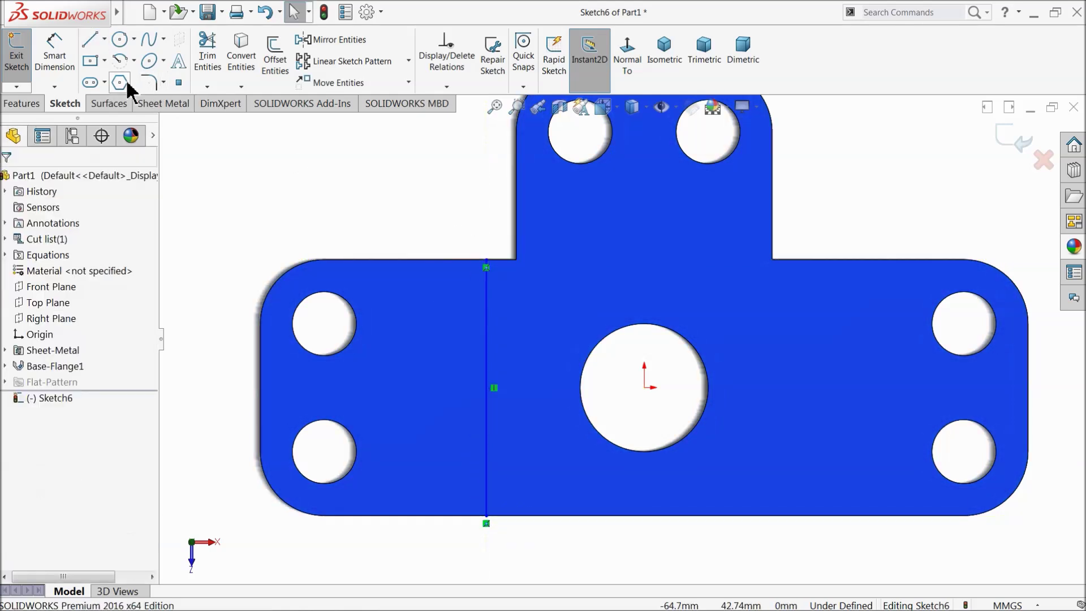
Dimension the line 4.69 mm from the upper tab's edge and exit the sketch
scroll(541, 252, down, 3)
click(427, 286)
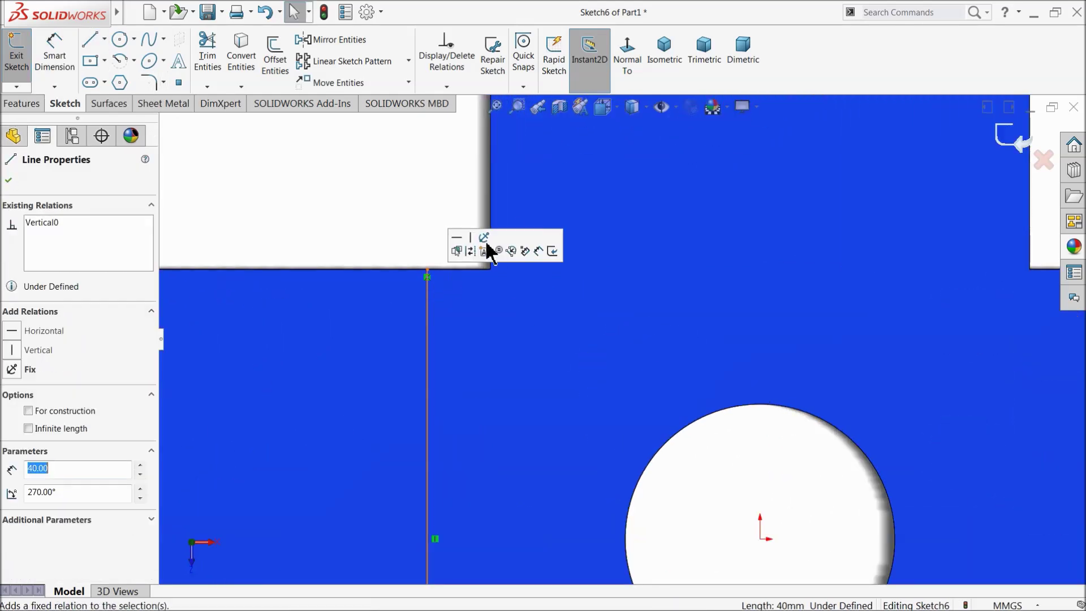
click(54, 59)
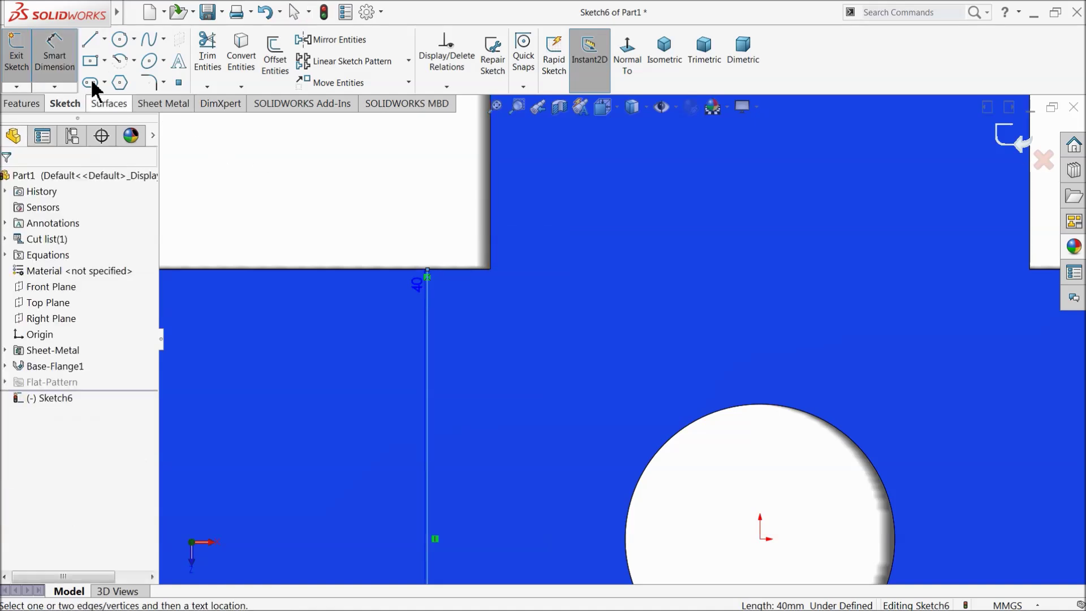
click(428, 297)
click(489, 244)
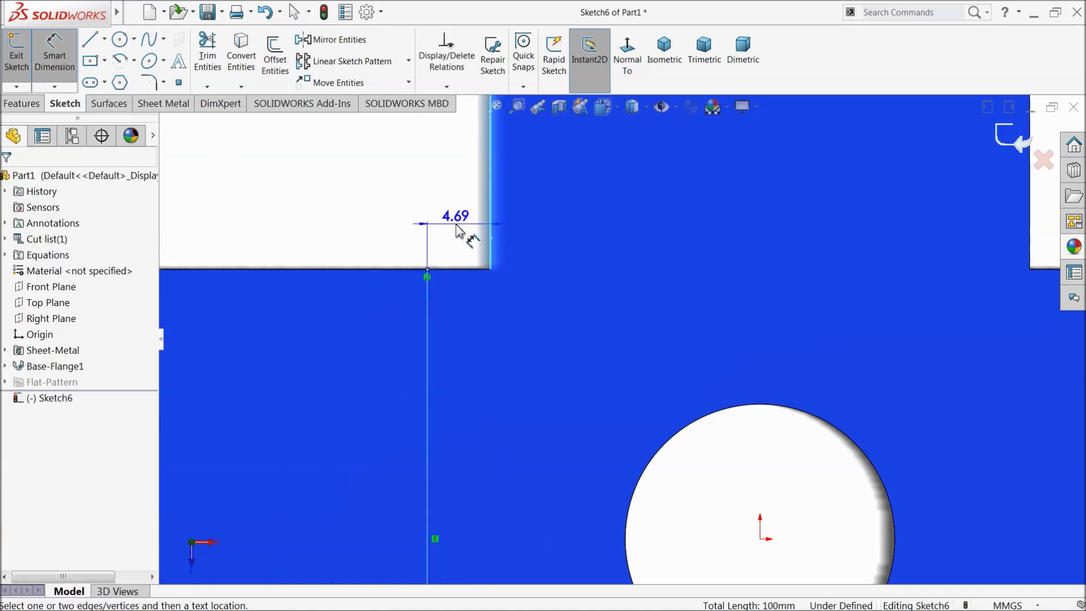
click(458, 229)
click(379, 227)
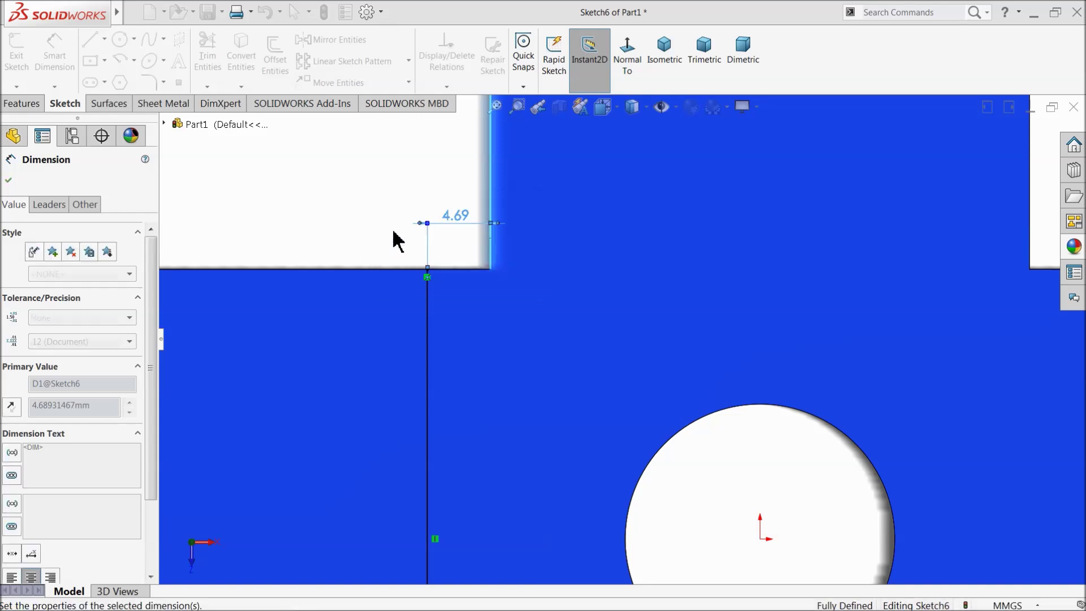
click(1025, 147)
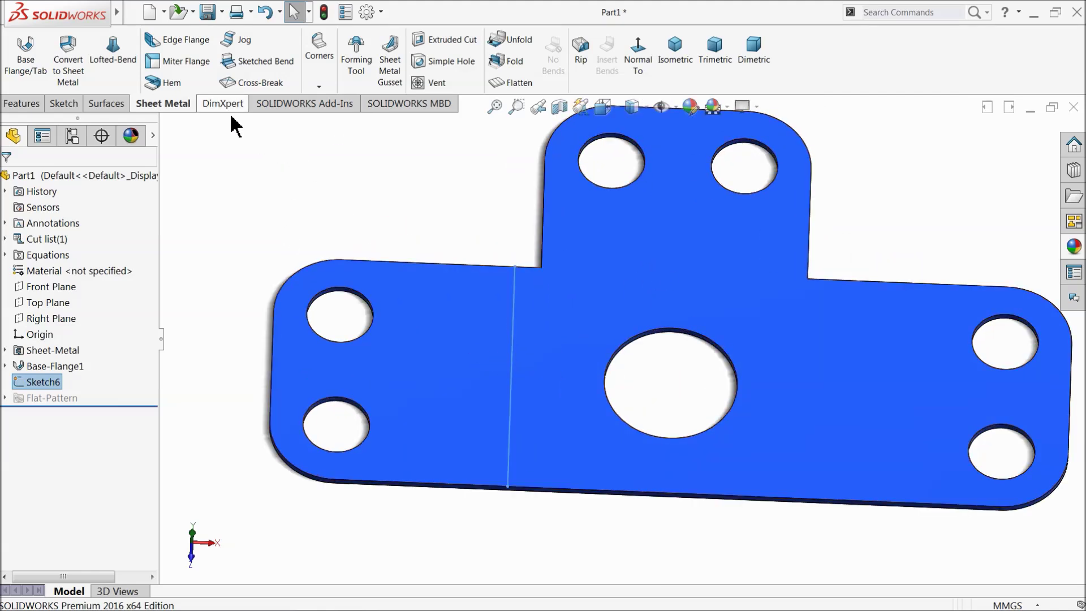
click(254, 63)
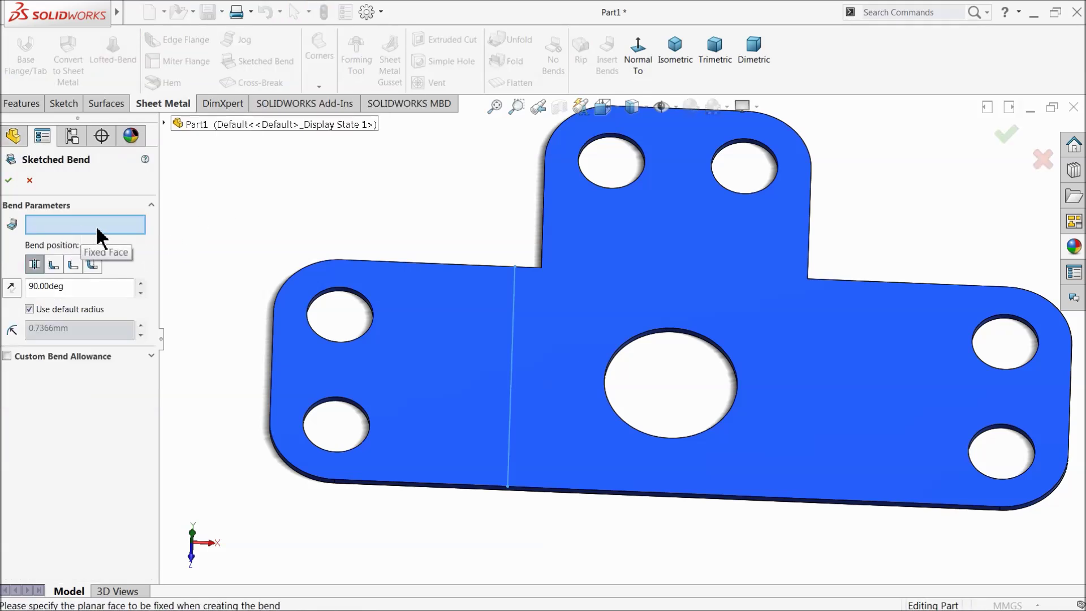
Fold the left end up 45° with a 4 mm bend radius, keeping the chosen face fixed
click(525, 356)
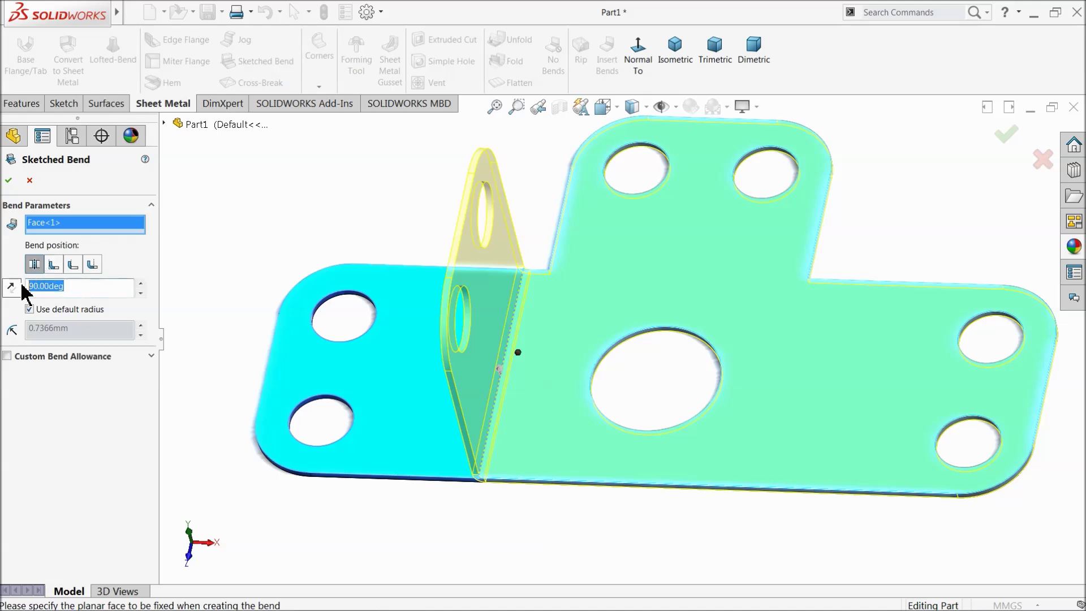
key(Return)
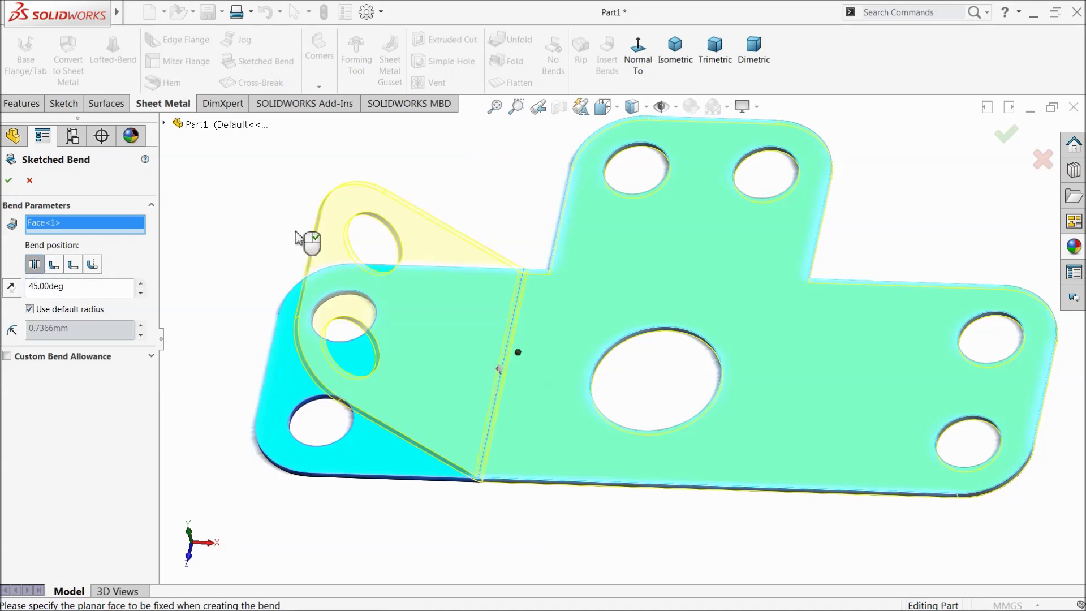
click(28, 309)
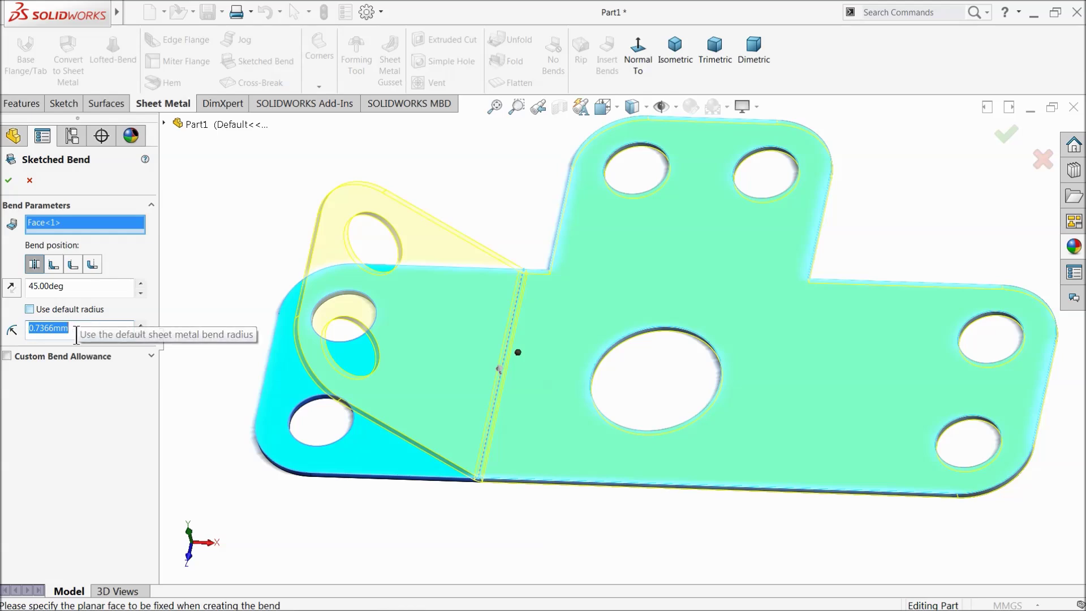
text(4)
key(Return)
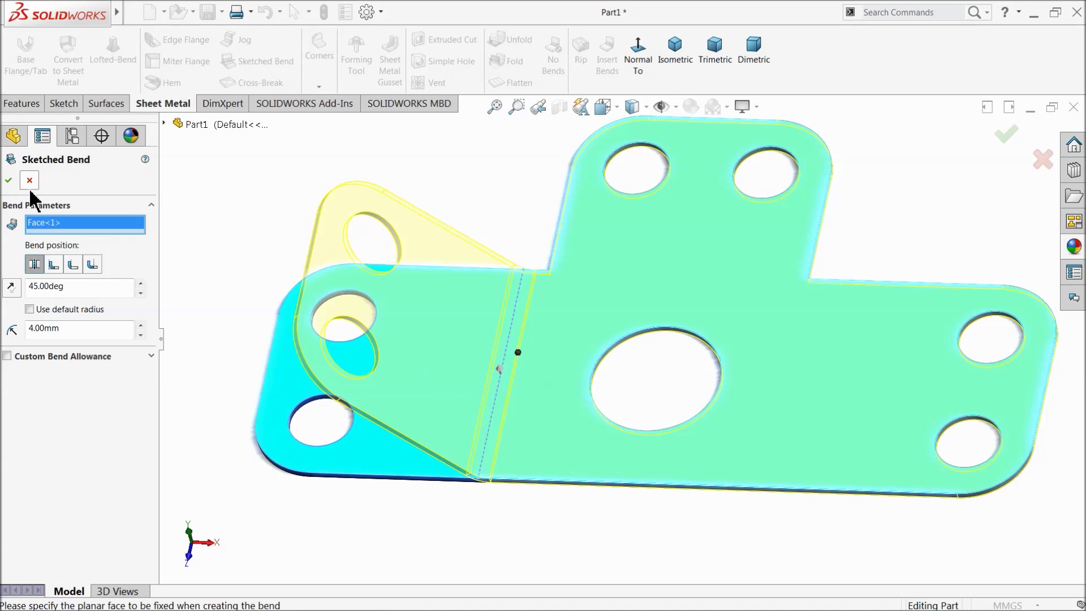
click(8, 180)
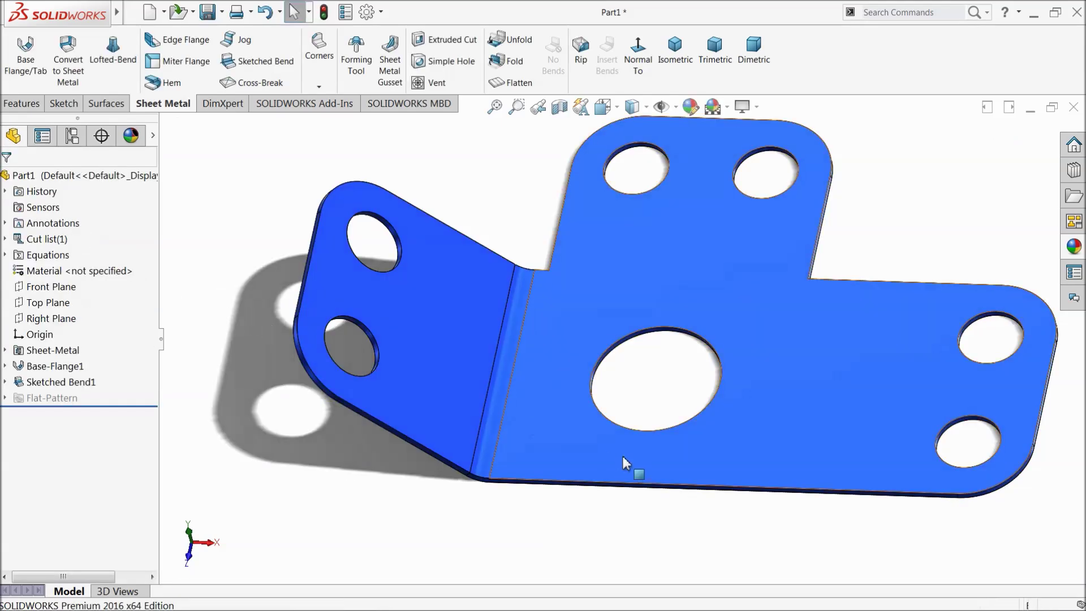
mouse_move(626, 465)
middle_down()
mouse_move(620, 320)
mouse_move(619, 434)
mouse_move(618, 417)
mouse_move(628, 424)
middle_up()
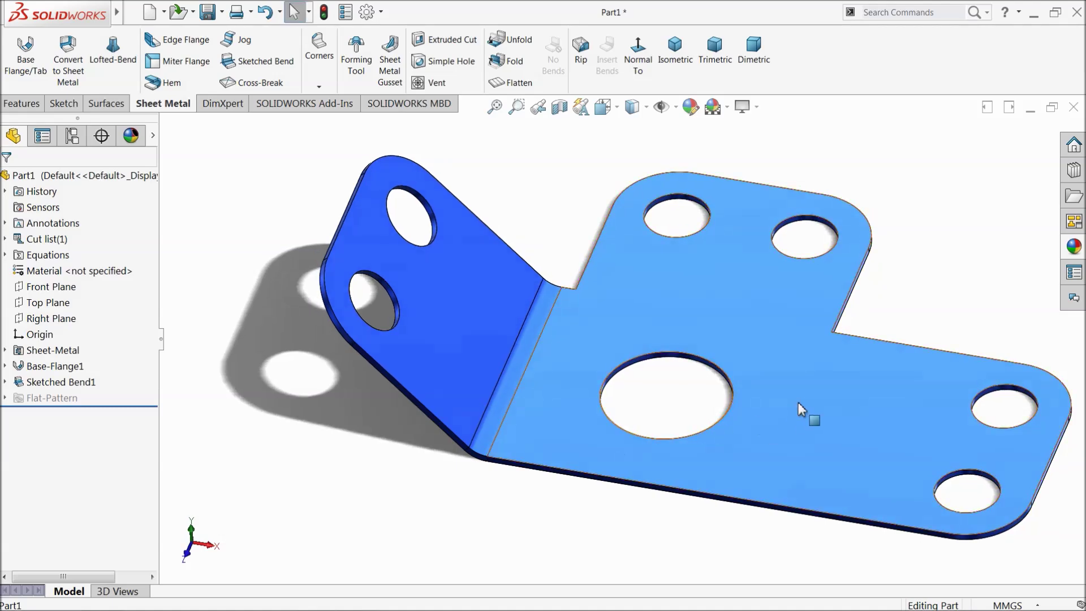
click(799, 402)
Start a sketch on the flat face and draw a vertical line across the plate's right side
click(843, 368)
click(630, 62)
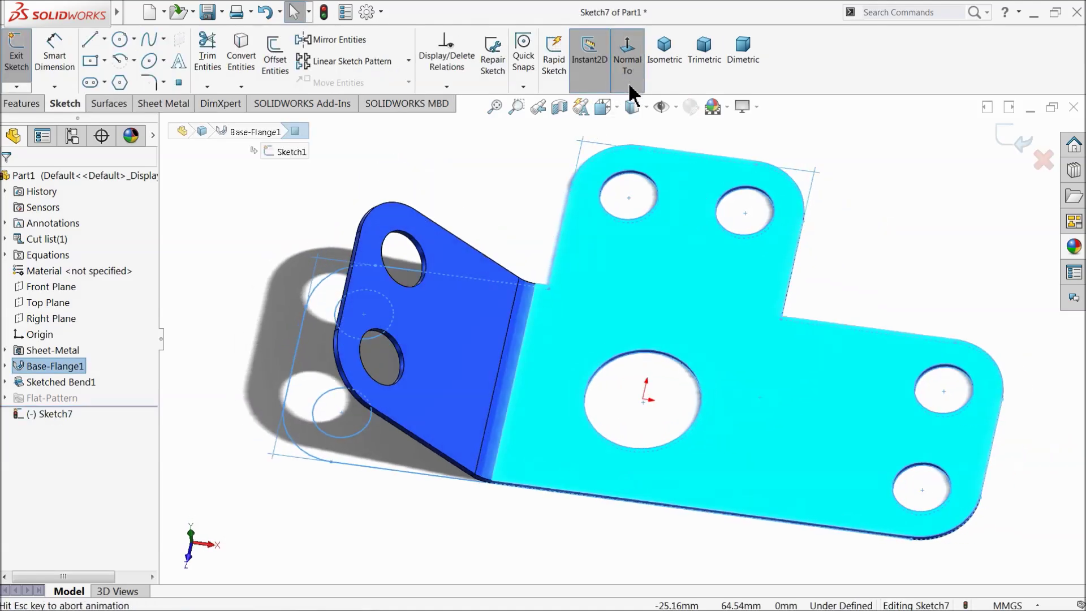
scroll(792, 354, down, 3)
click(90, 39)
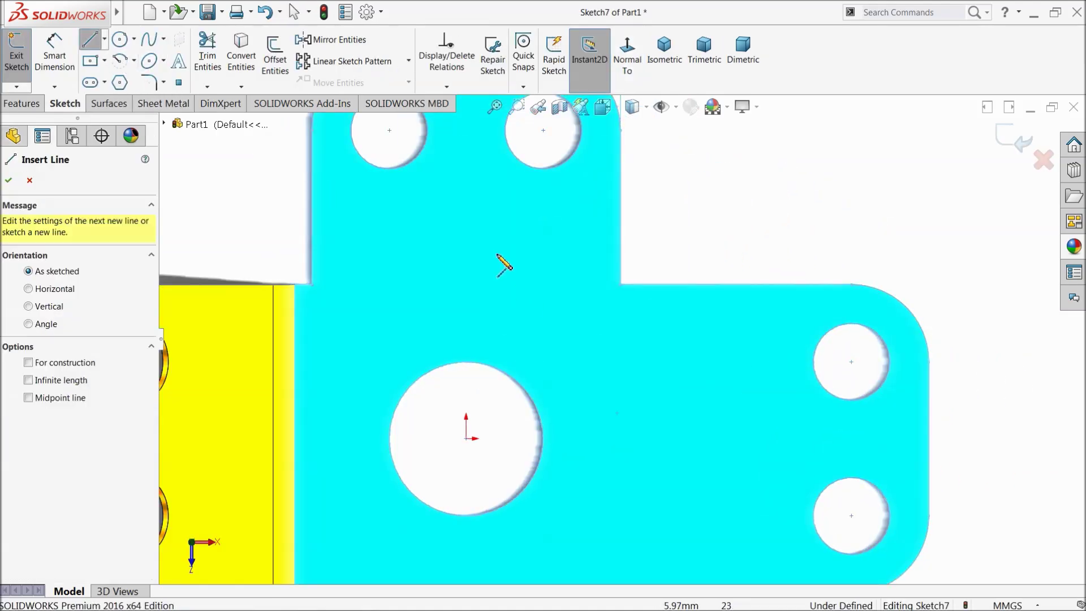
scroll(651, 356, up, 2)
scroll(663, 363, down, 2)
click(622, 249)
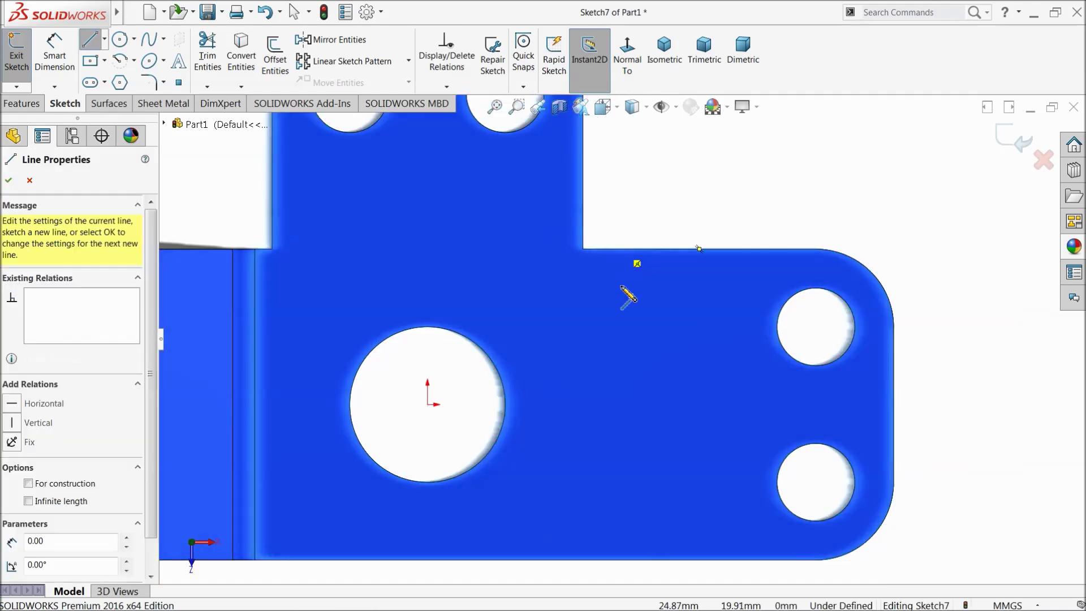
click(622, 560)
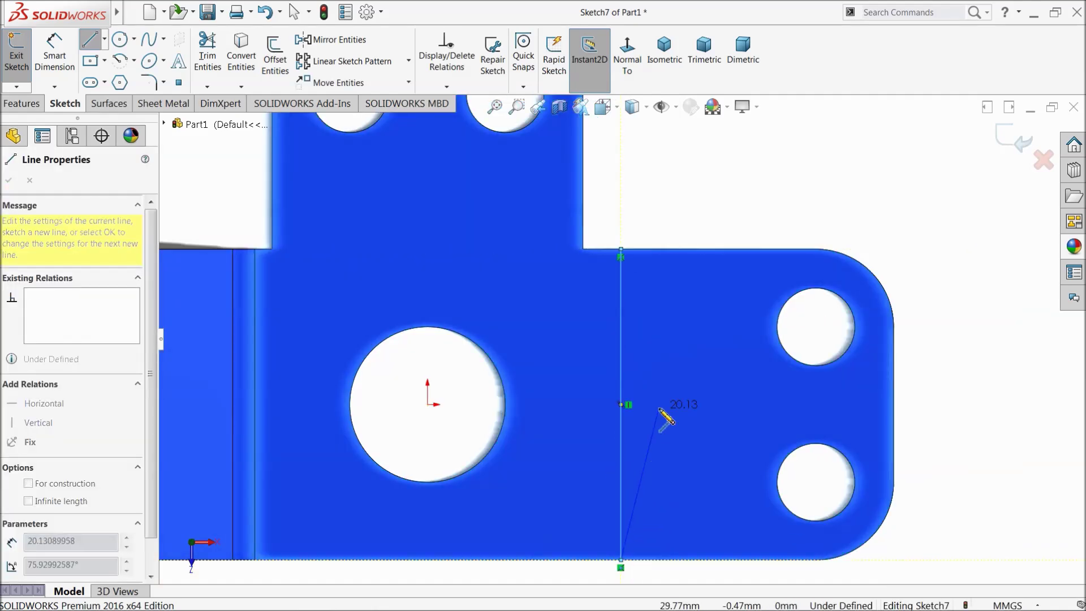
right_click(660, 410)
click(650, 422)
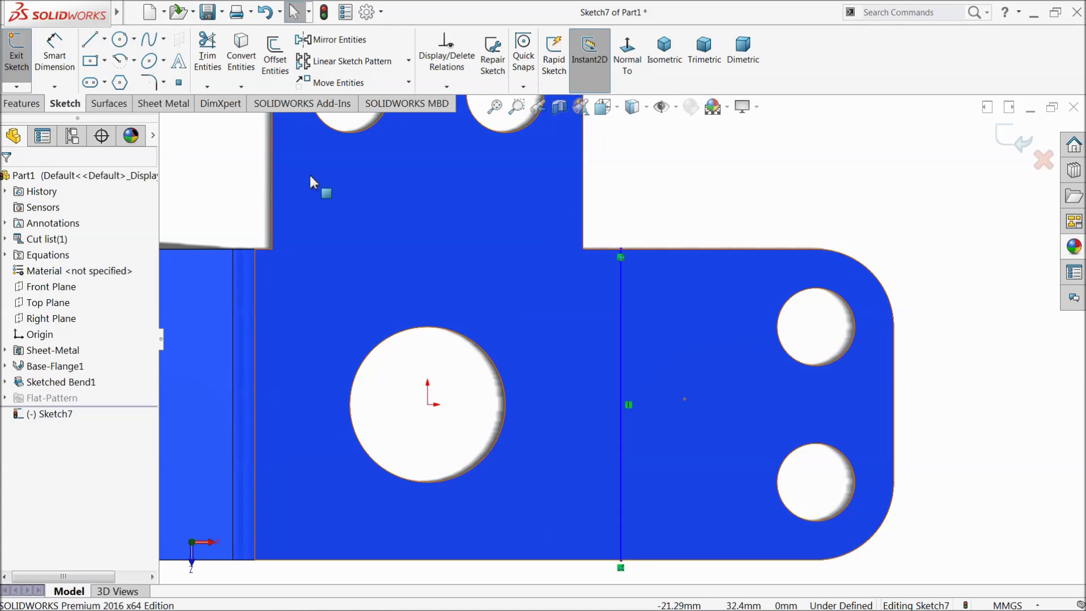
Dimension the second line 4 mm from the upper tab's side edge
click(54, 53)
scroll(589, 245, down, 3)
click(592, 237)
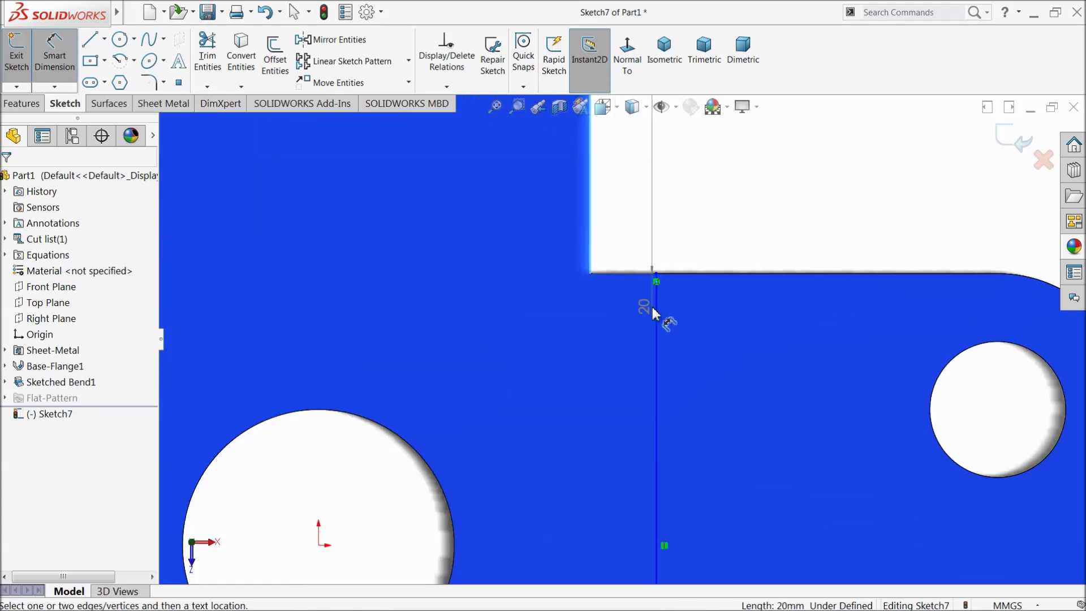
click(655, 305)
click(619, 241)
text(4)
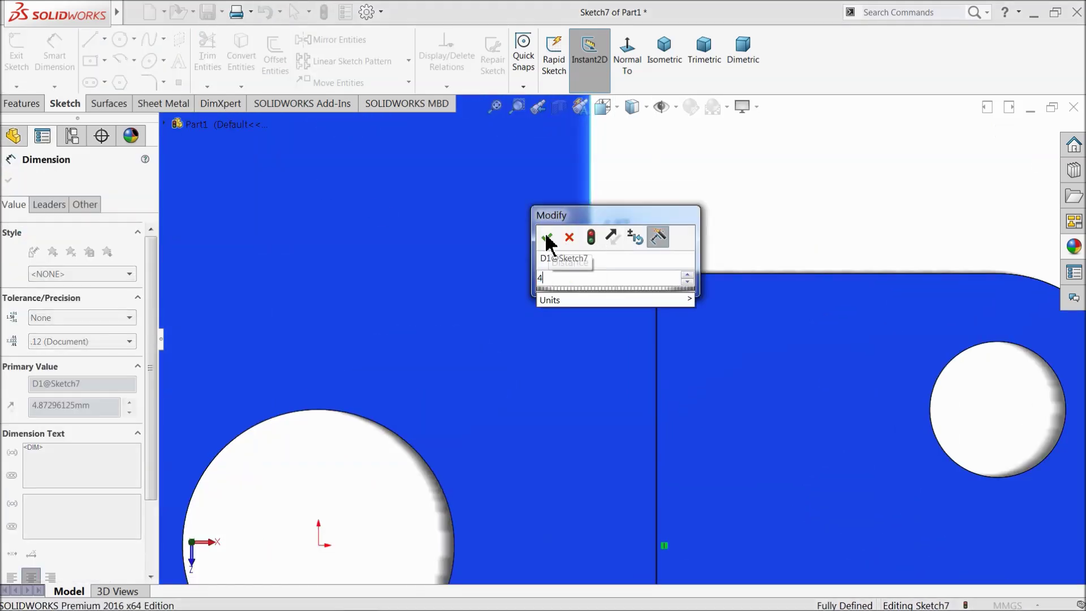
click(545, 232)
scroll(622, 266, up, 5)
scroll(612, 391, down, 3)
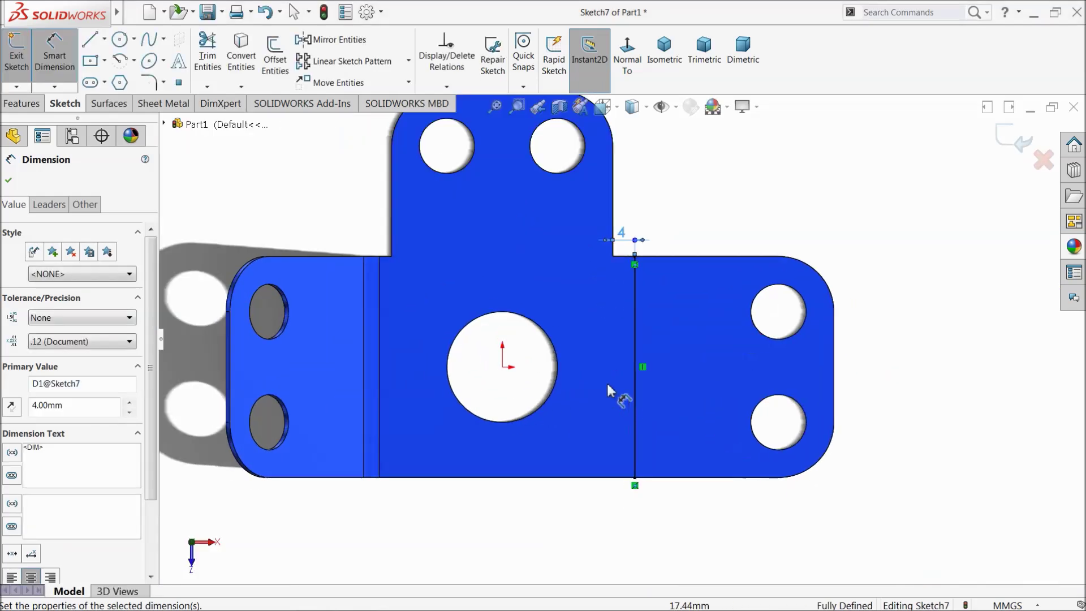
click(43, 67)
click(162, 106)
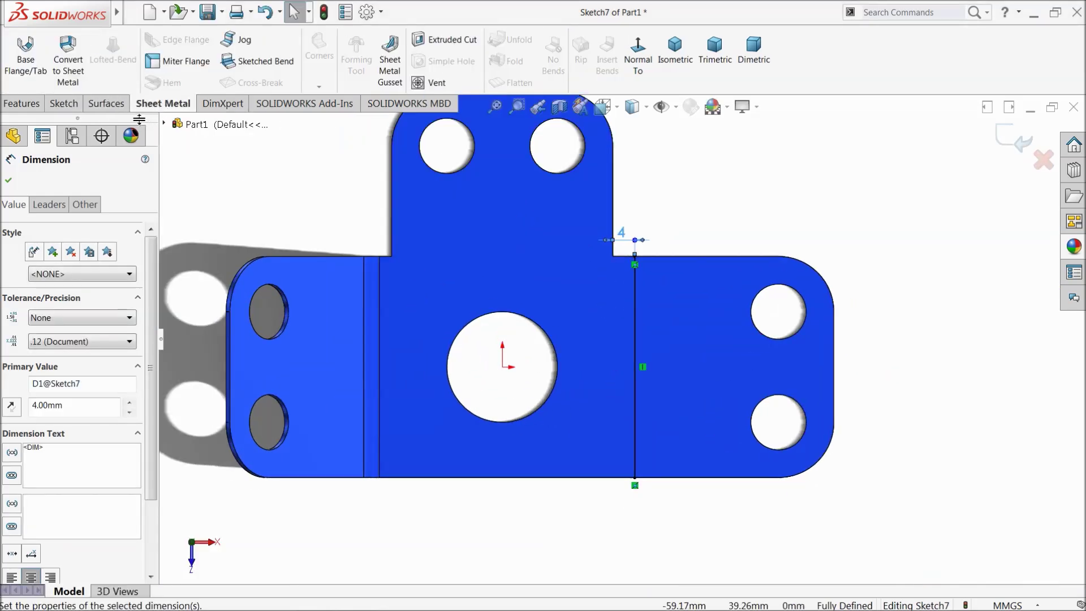
click(263, 73)
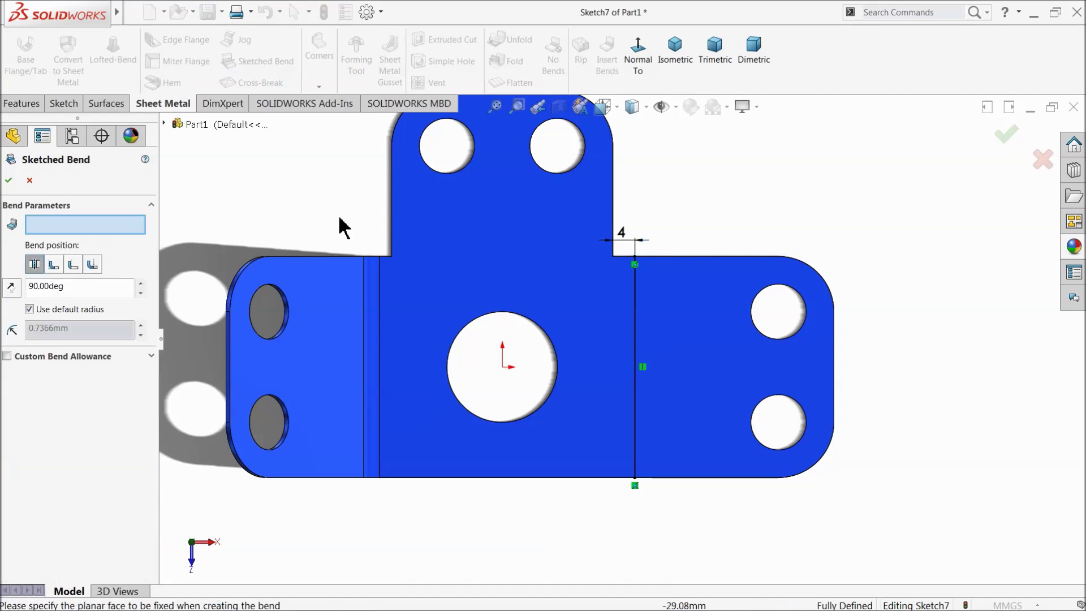
Preview a 45° bend flipped downward on the right side, then cancel it
click(684, 347)
middle_drag(684, 346, 521, 279)
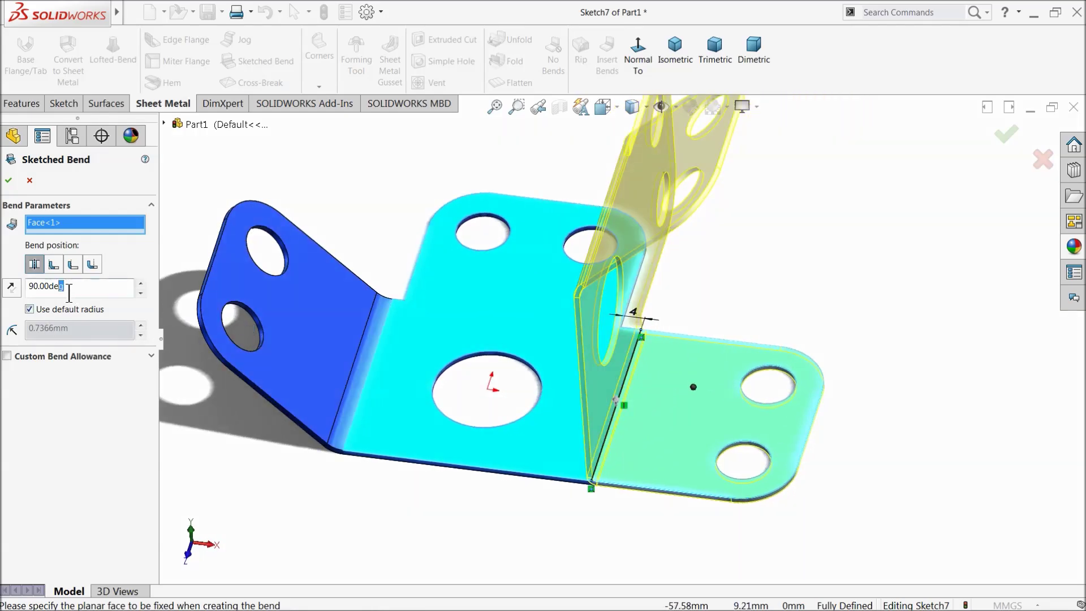
key(Return)
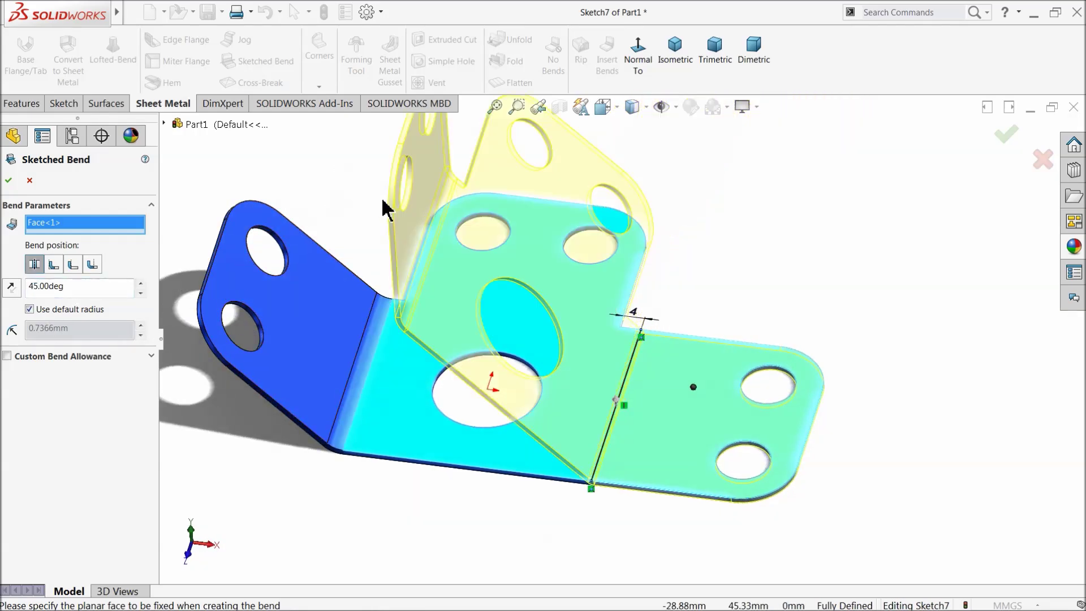
middle_drag(383, 206, 392, 198)
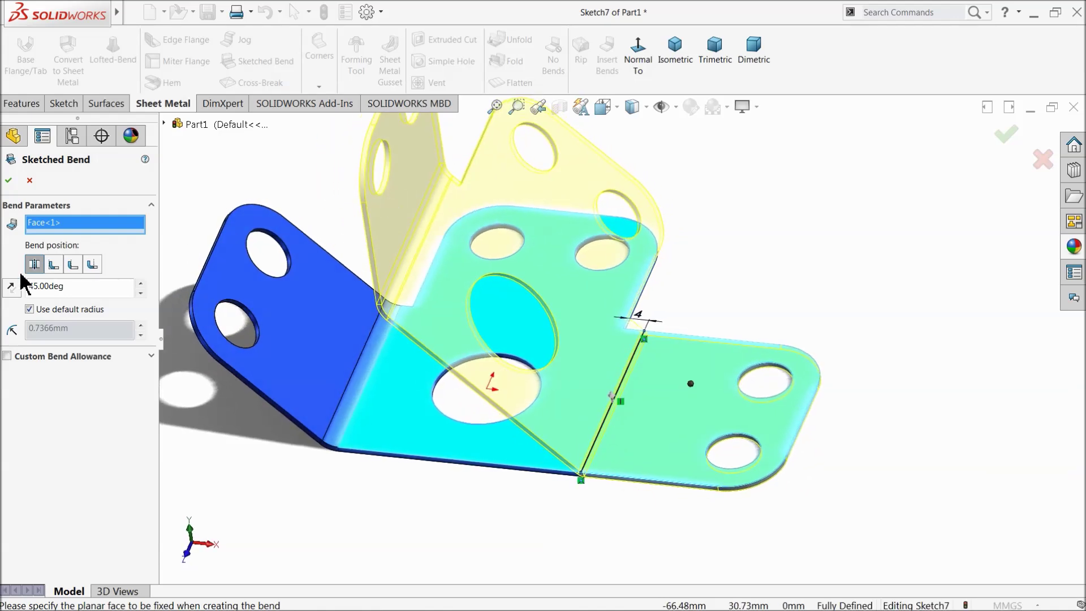
click(11, 287)
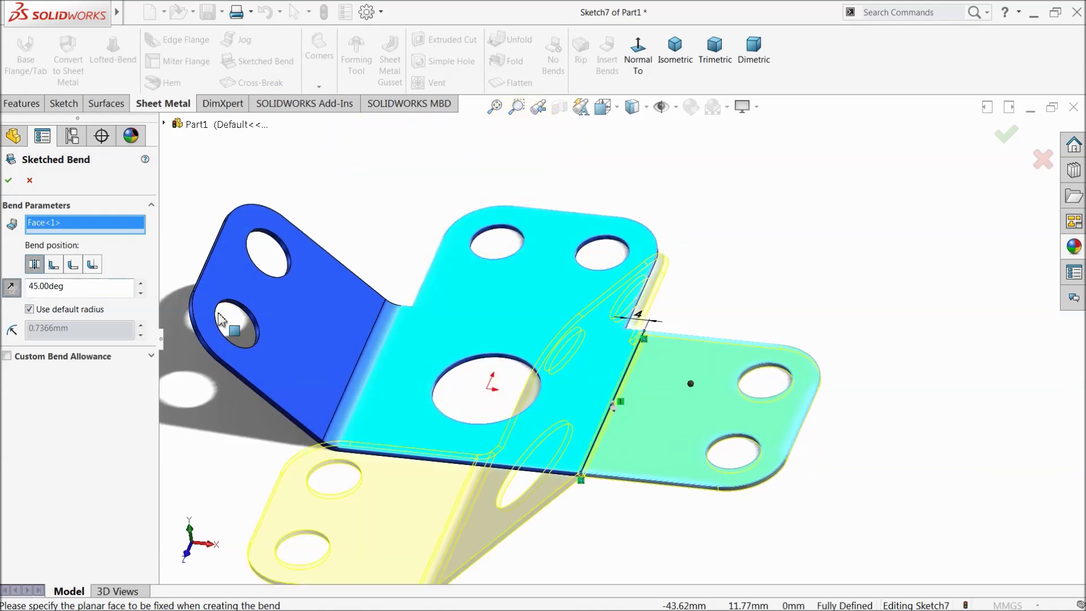
middle_drag(220, 320, 504, 378)
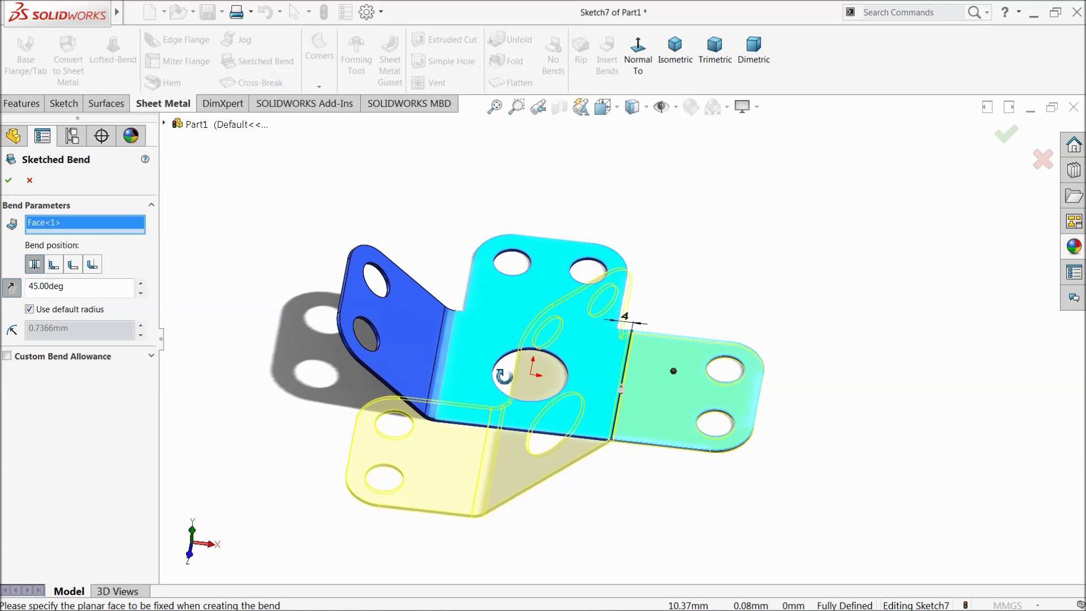
click(29, 180)
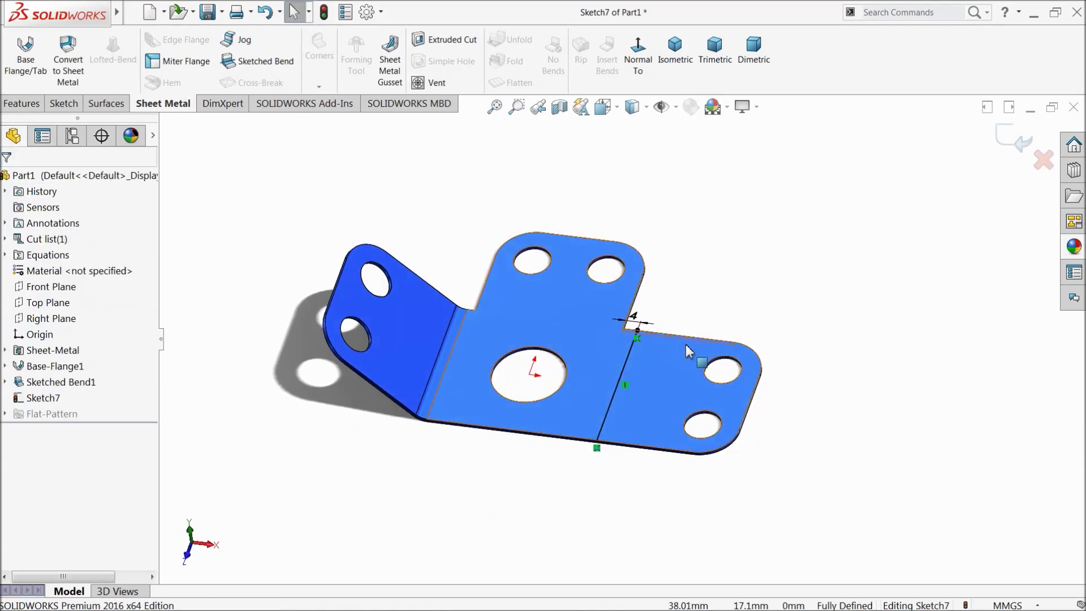
Bend the right tab 45° along its line with a 4 mm radius, middle face fixed
scroll(601, 374, down, 2)
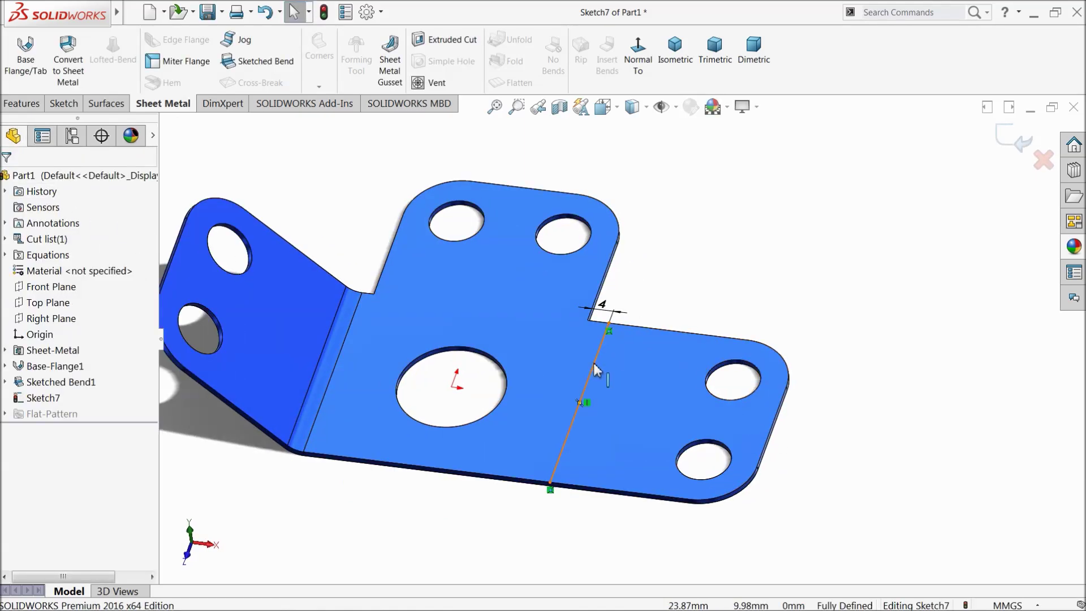
click(595, 370)
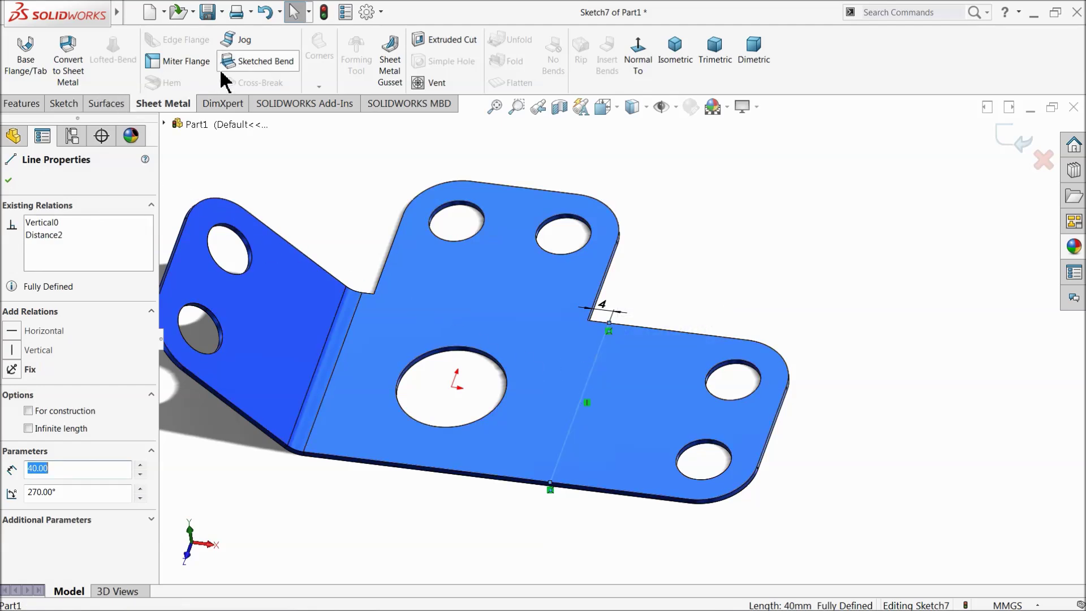
click(249, 63)
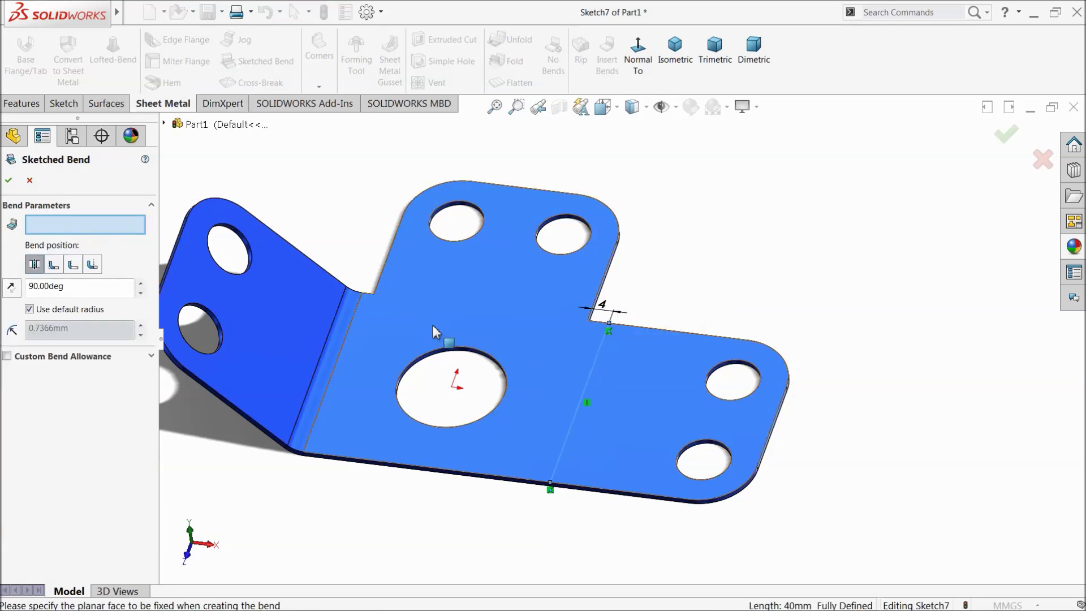
click(564, 352)
middle_drag(643, 424, 662, 390)
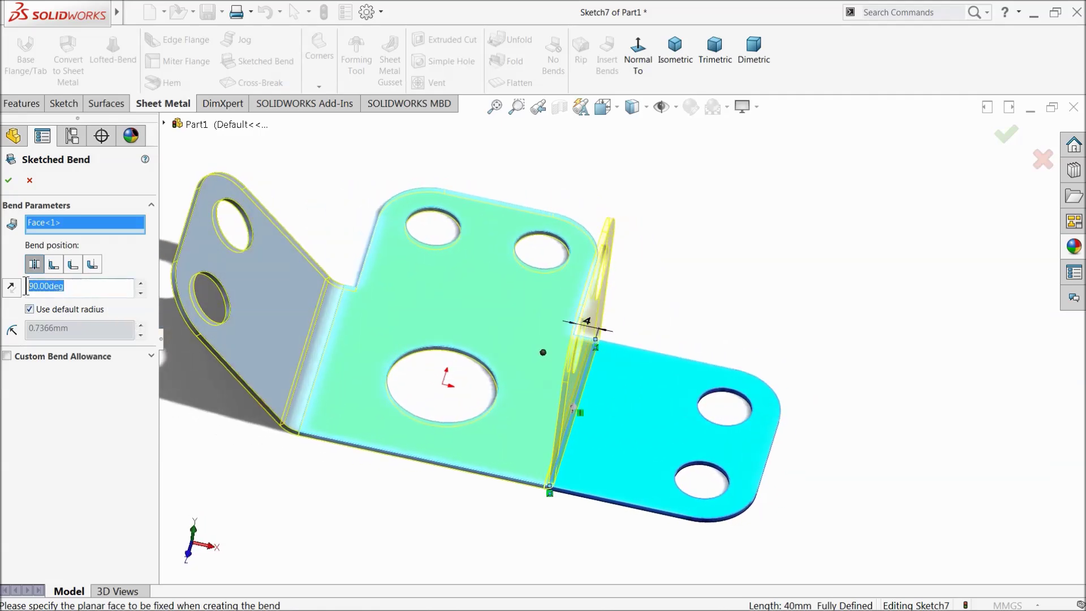
text(45)
key(Return)
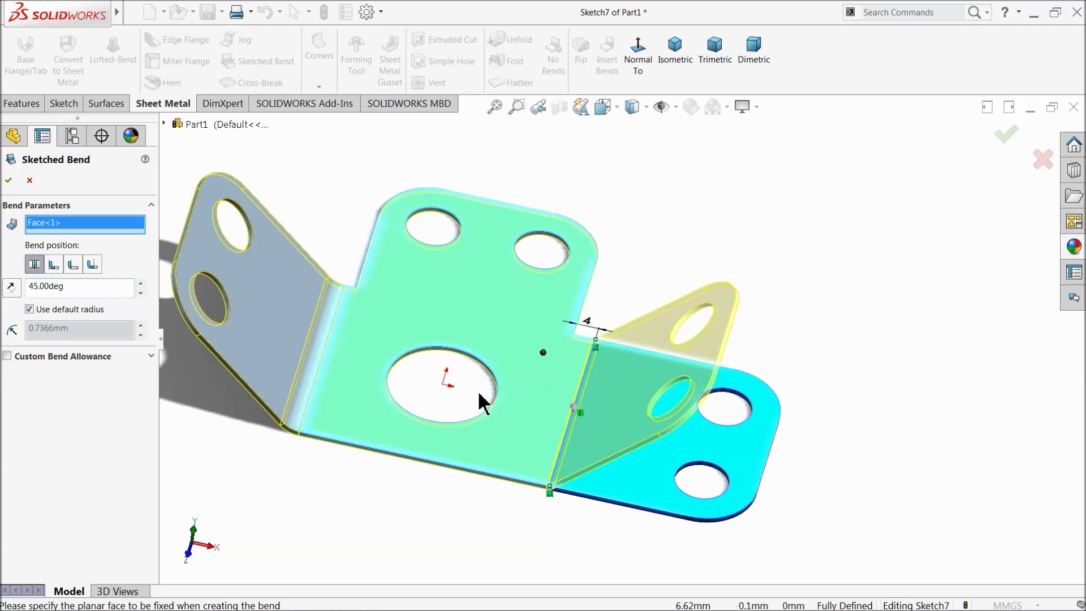
middle_drag(483, 400, 475, 380)
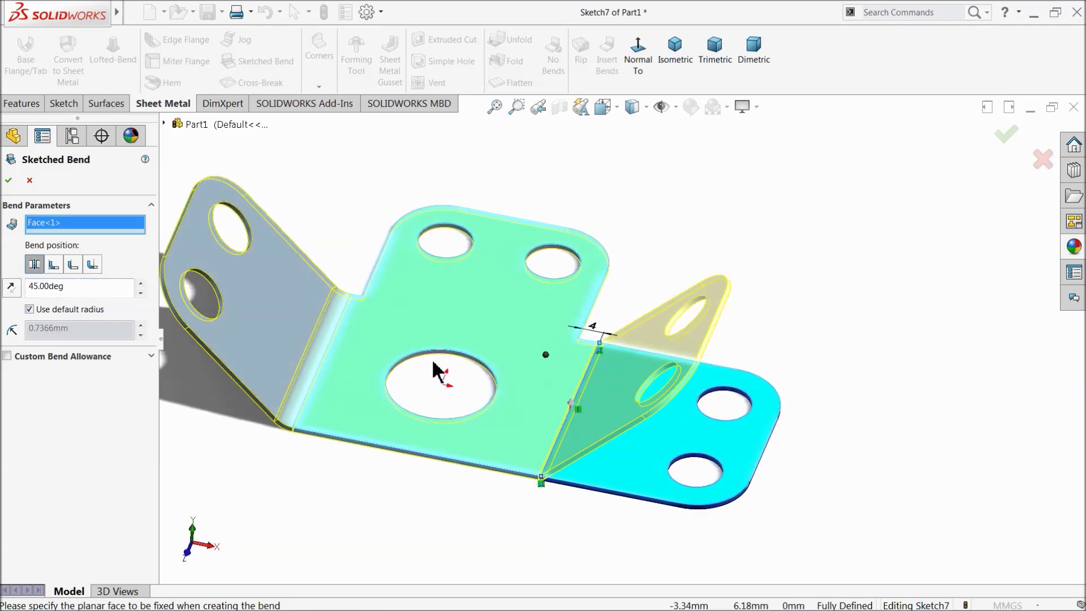
scroll(433, 358, down, 2)
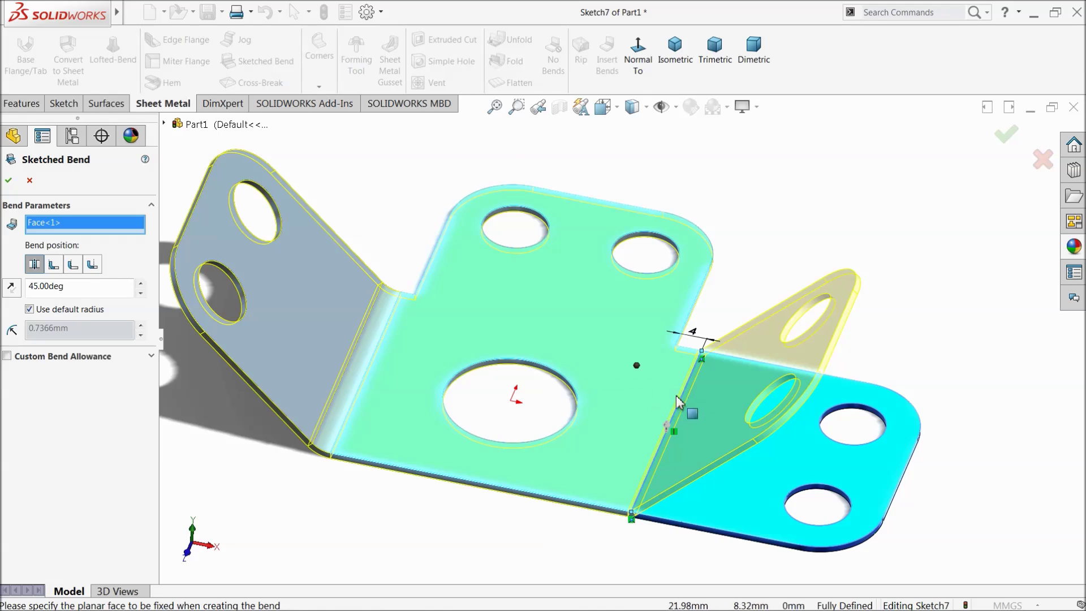
click(30, 310)
text(4.00mm)
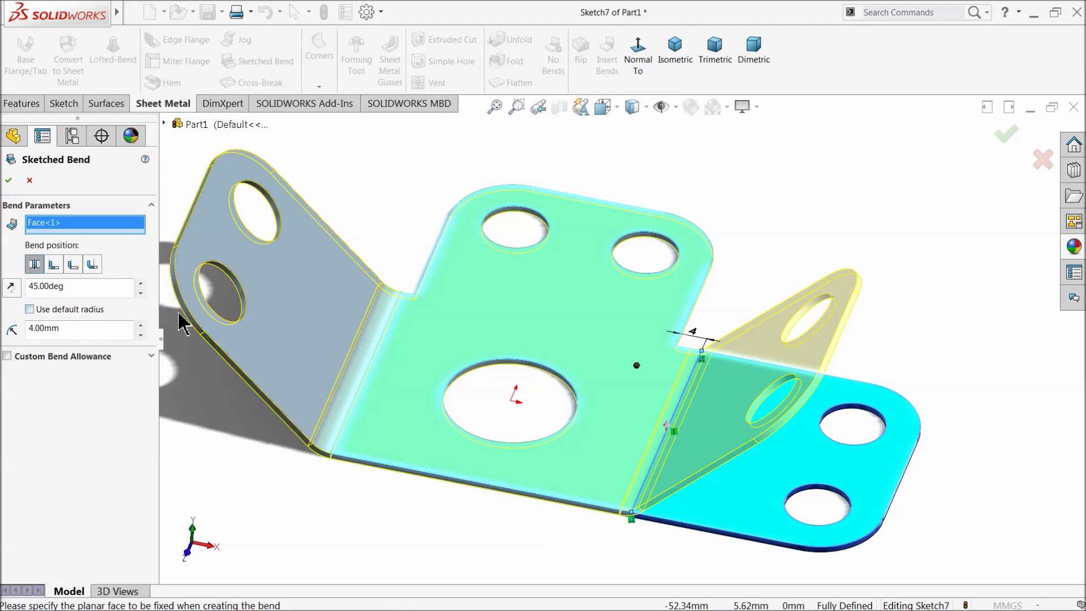
click(10, 181)
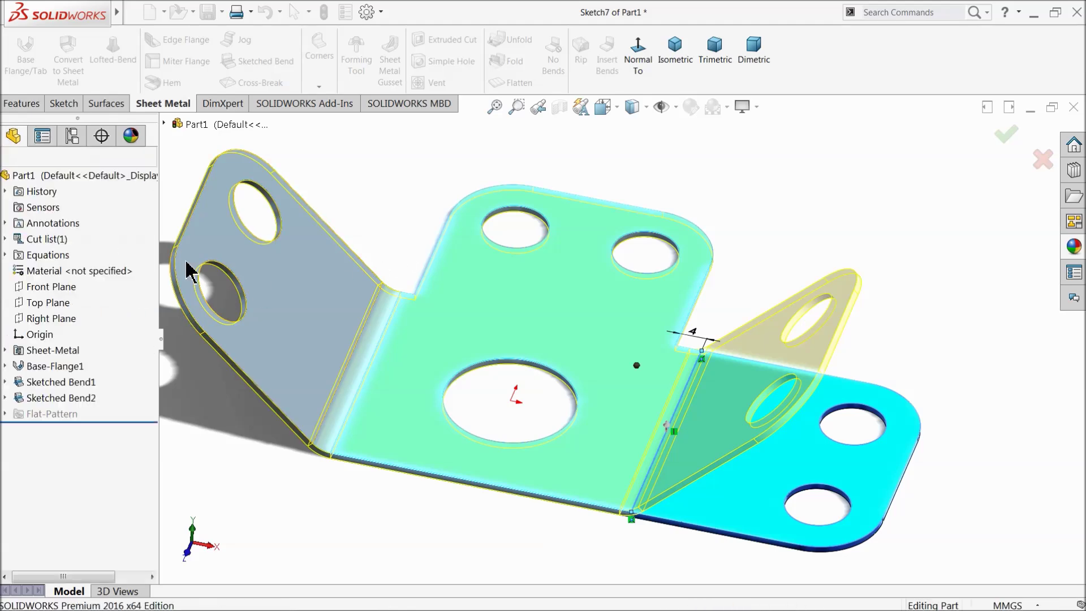
Start a sketch on the middle face and draw a horizontal line across the top tab
mouse_move(473, 291)
middle_down()
mouse_move(497, 328)
mouse_move(473, 319)
mouse_move(466, 294)
mouse_move(487, 322)
mouse_move(474, 324)
middle_up()
click(534, 340)
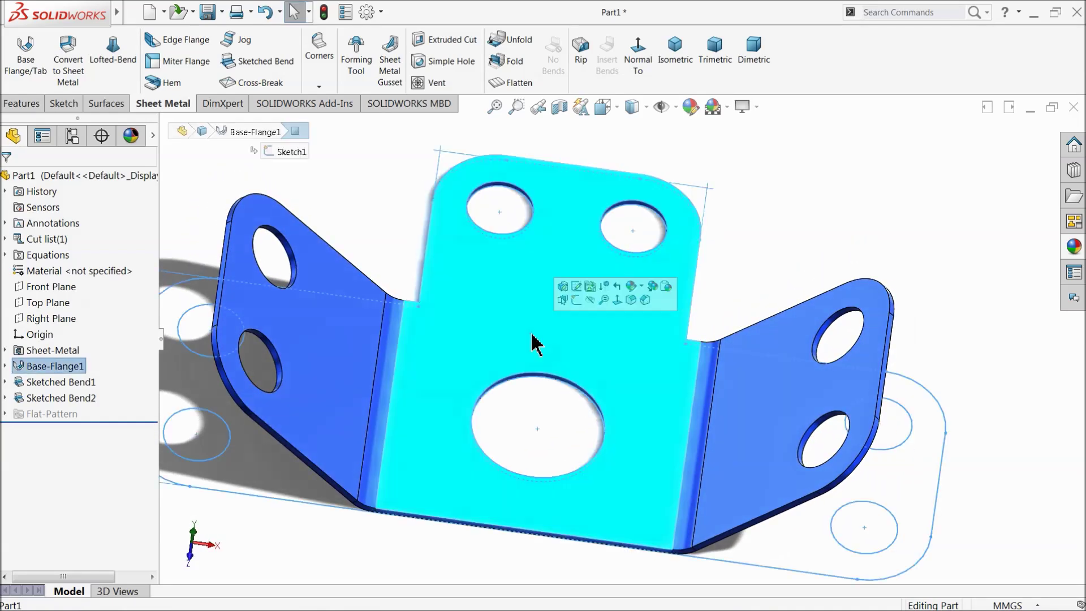
click(576, 297)
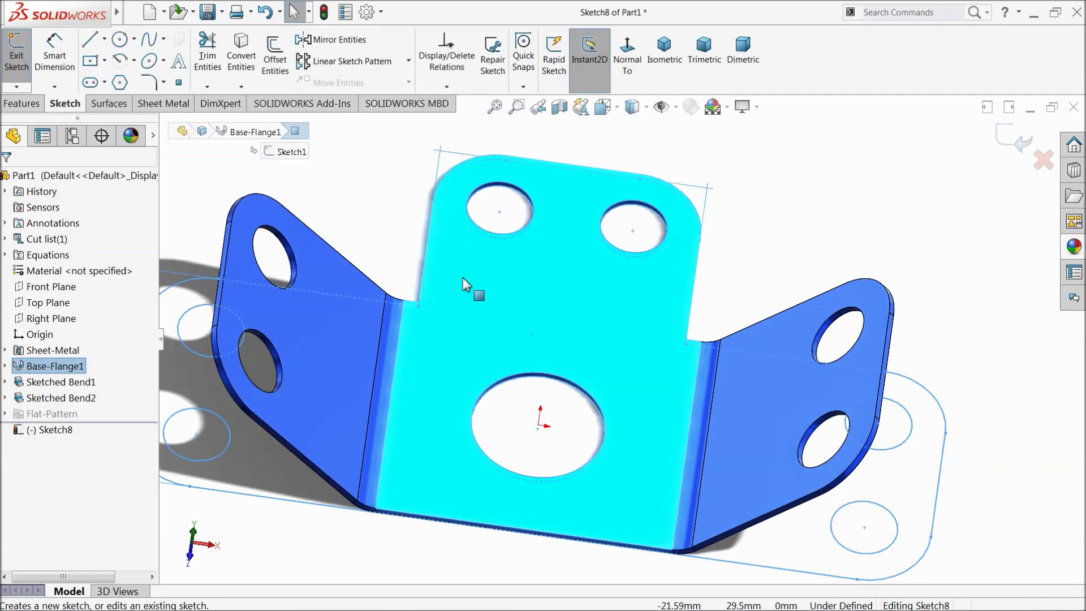
click(90, 40)
scroll(424, 252, down, 3)
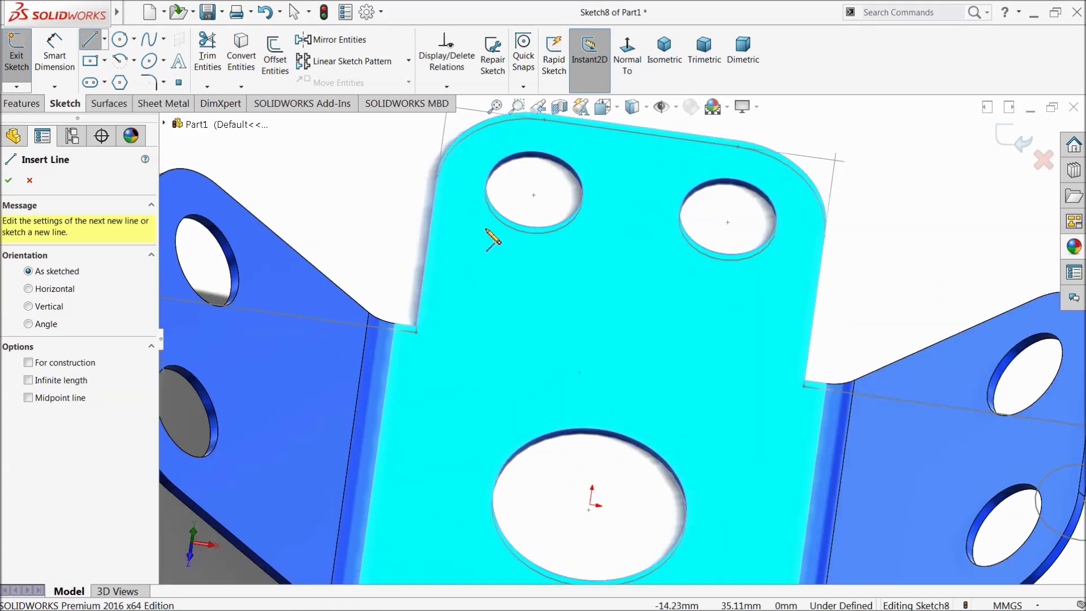
click(630, 67)
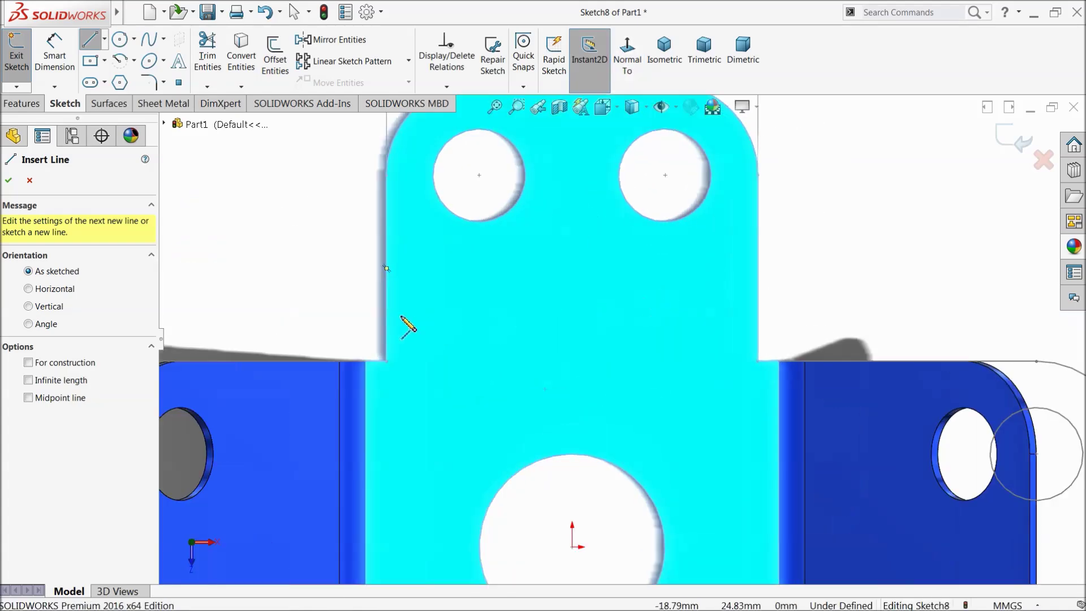
click(387, 311)
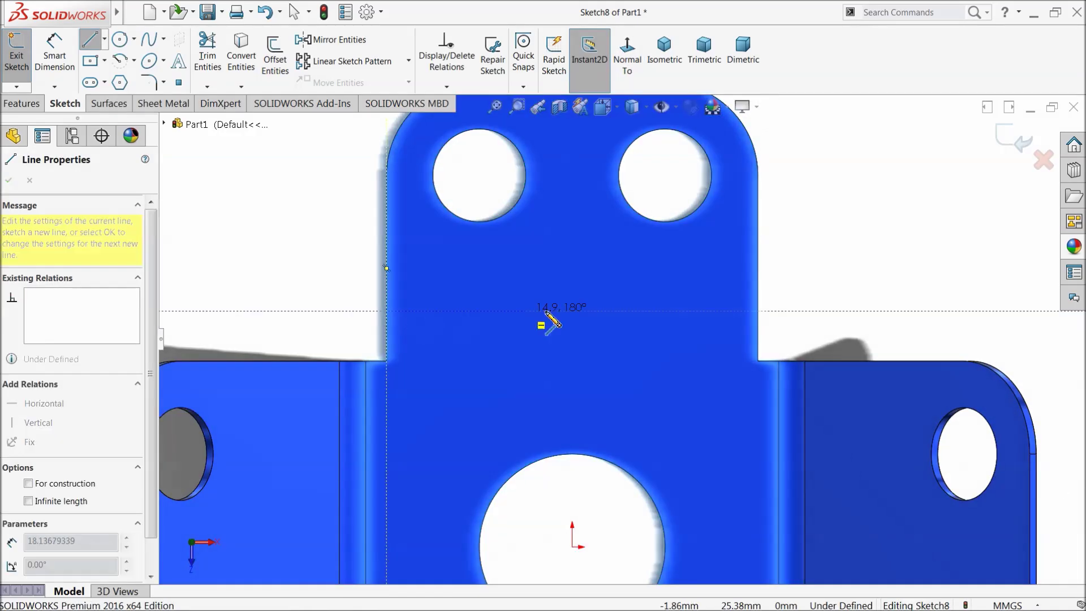
click(760, 311)
right_click(807, 222)
click(837, 266)
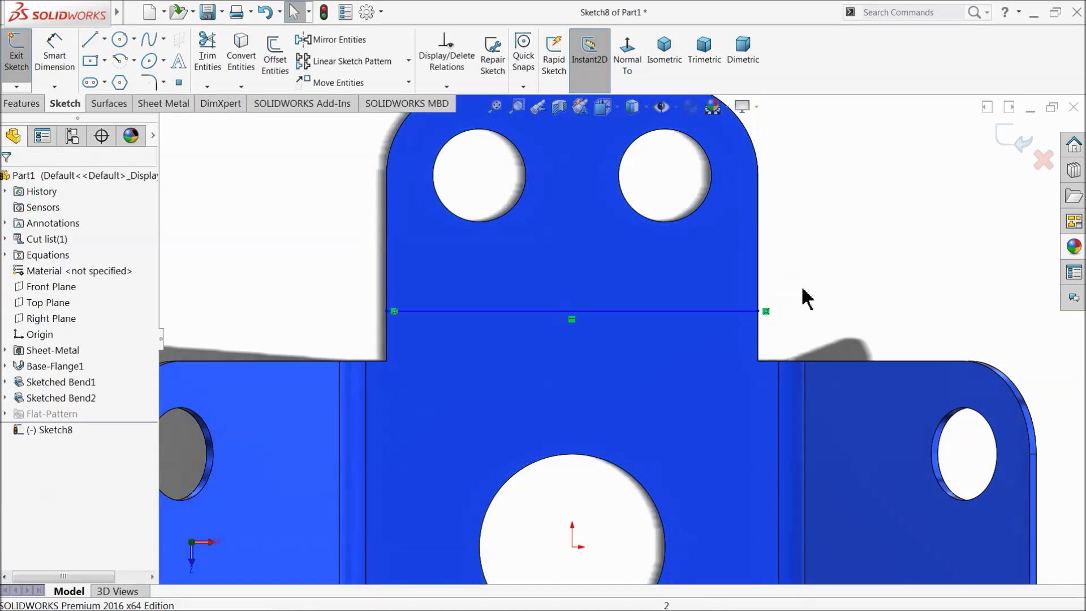
Dimension the line 4 mm from the notch edge and exit the sketch
click(35, 58)
scroll(393, 357, down, 2)
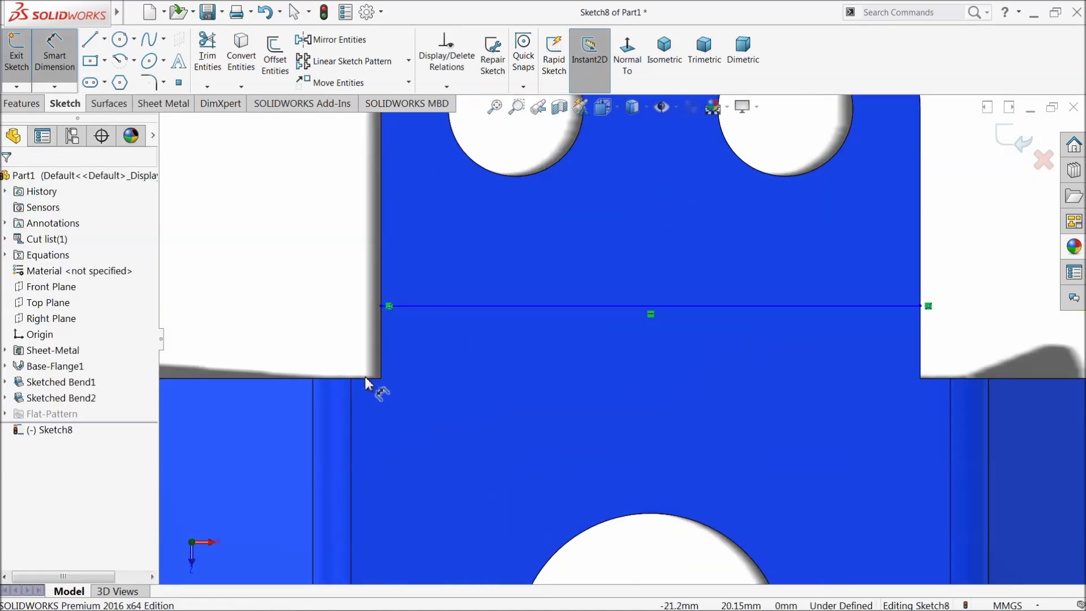
click(366, 385)
click(395, 307)
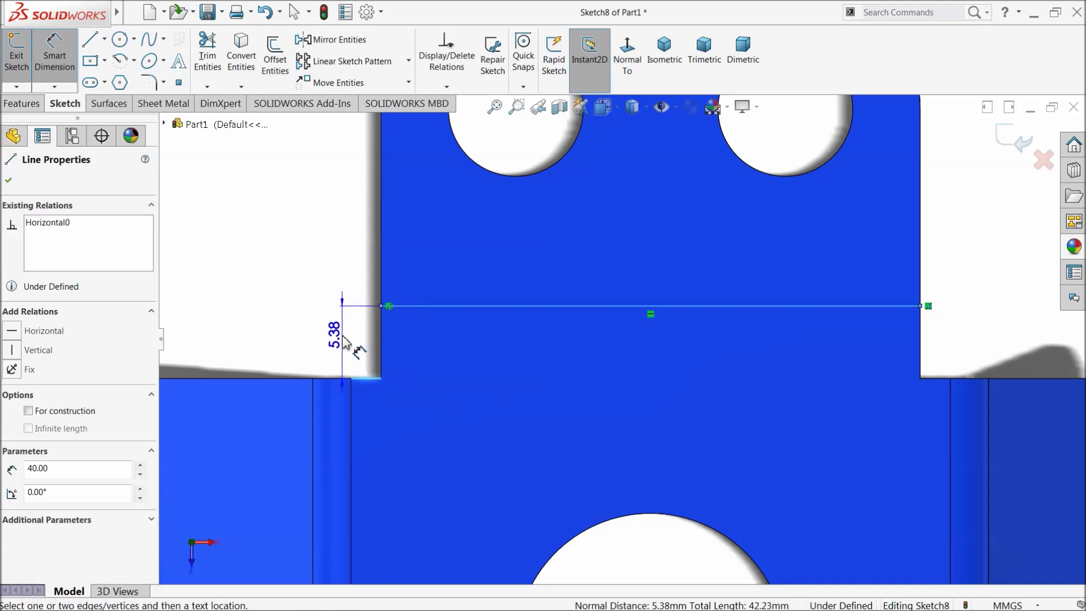
click(341, 334)
text(4.00mm)
click(274, 338)
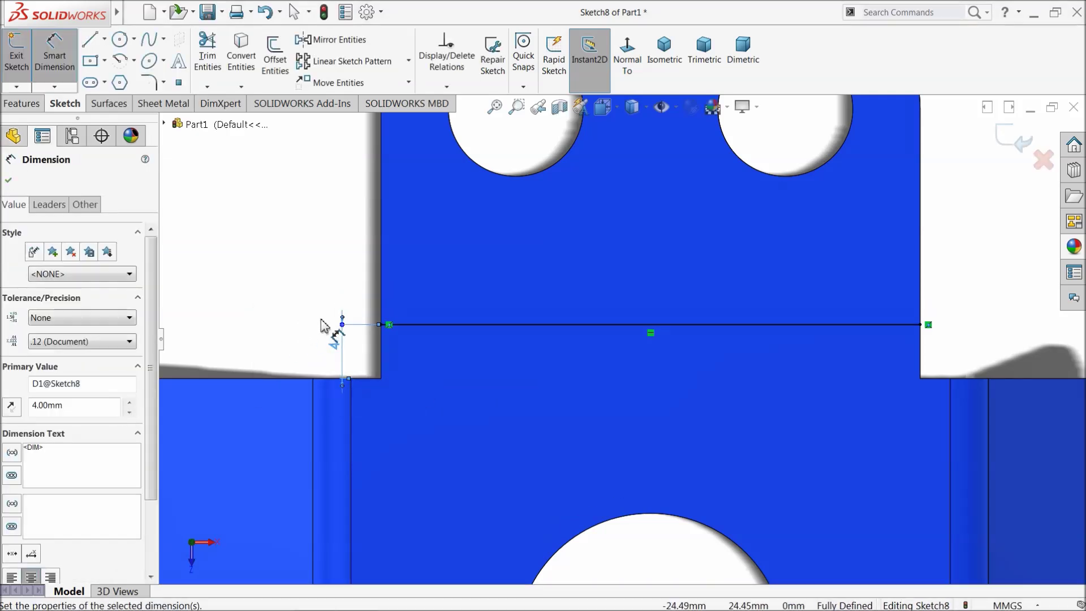
click(1020, 140)
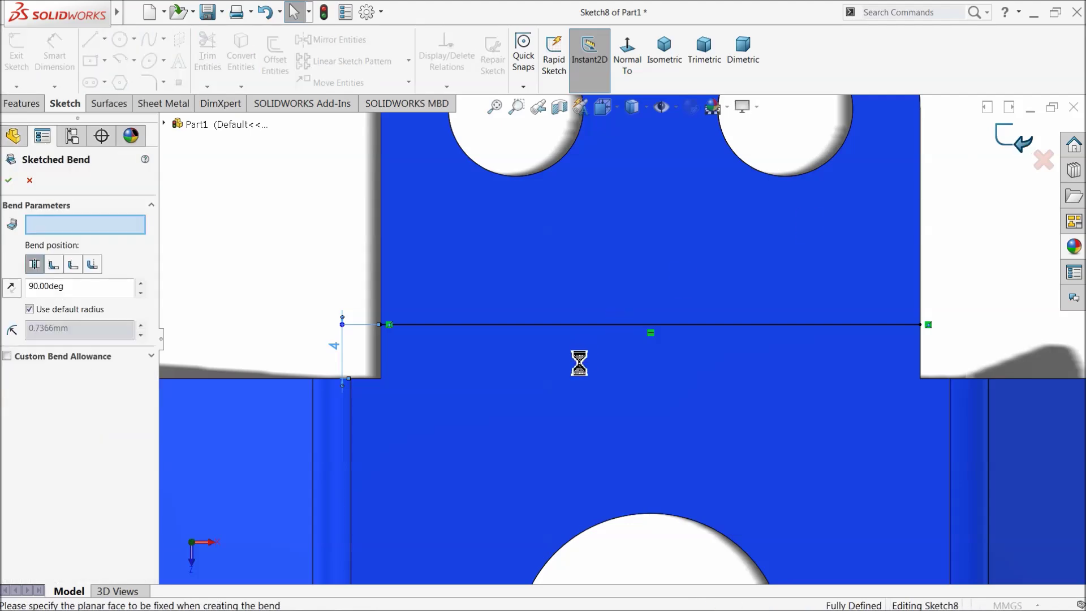
scroll(606, 457, up, 5)
Set the middle face as the fixed face for the top tab's sketched bend
scroll(681, 436, down, 3)
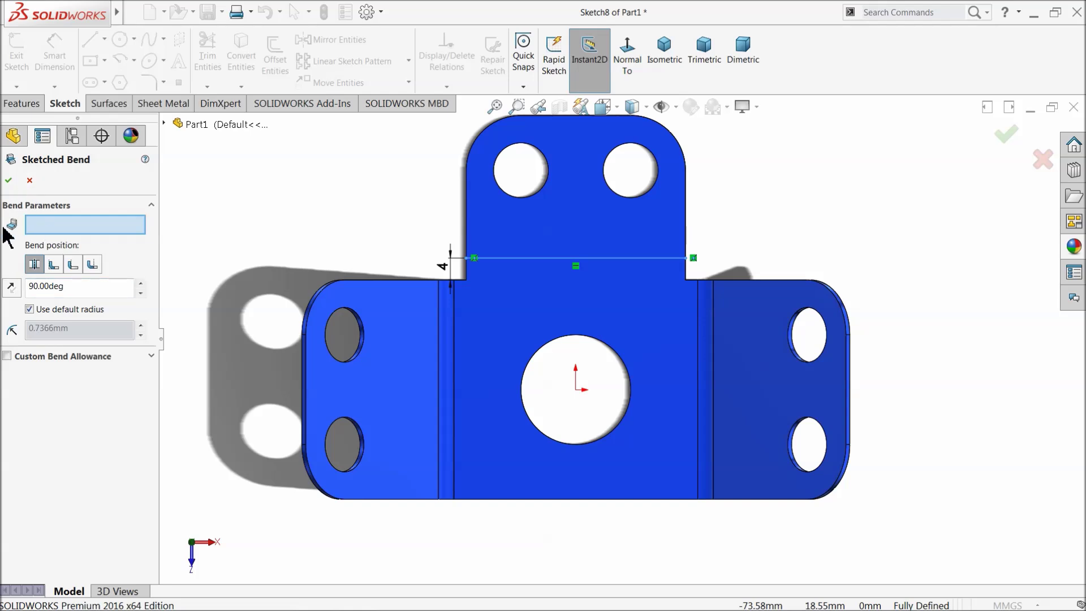
click(163, 104)
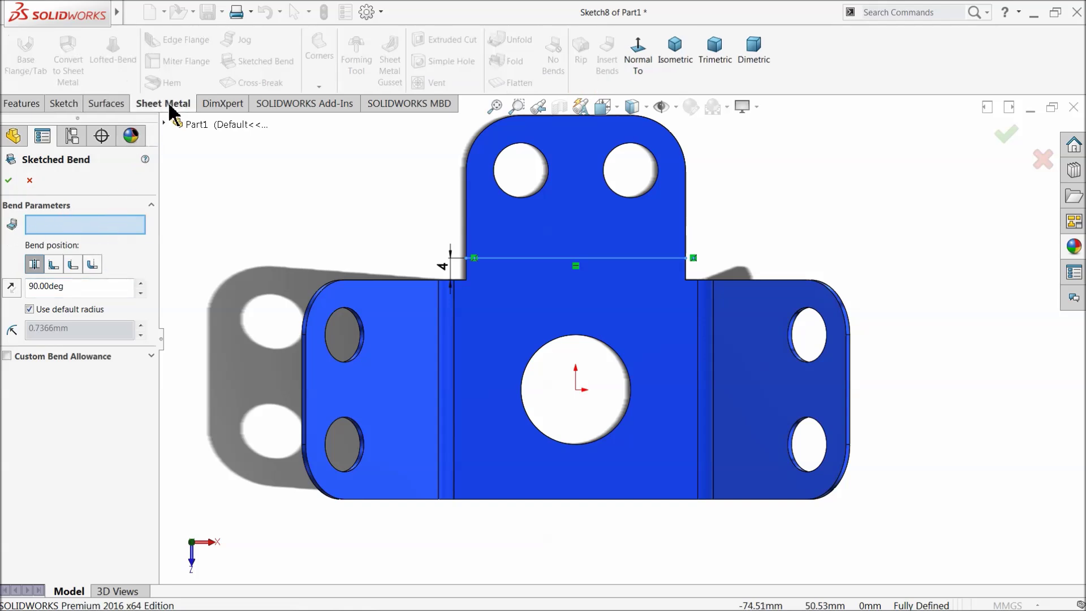
click(504, 302)
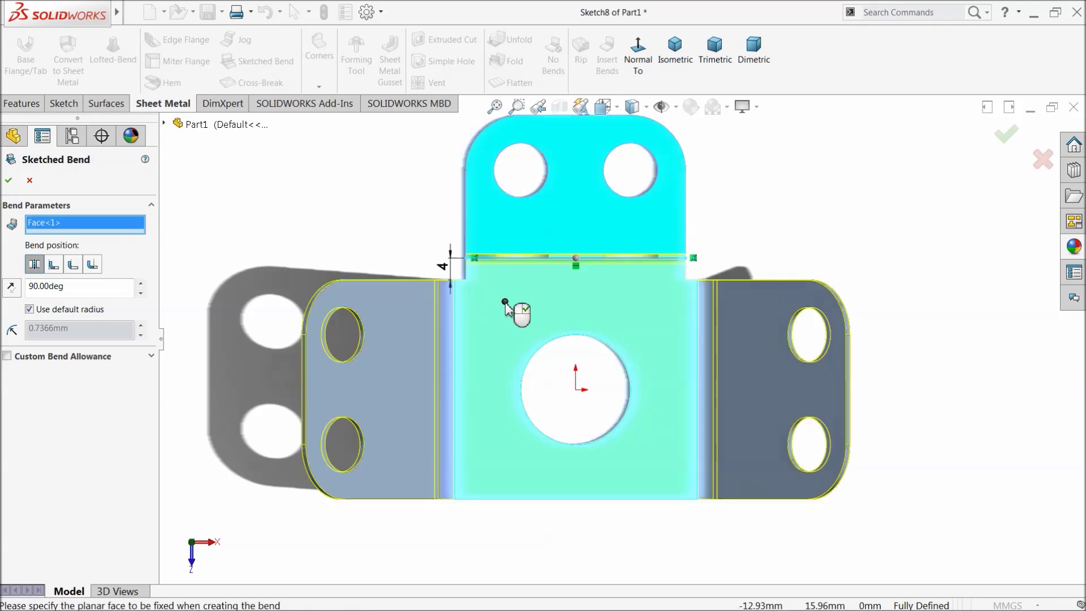
middle_drag(503, 326, 507, 249)
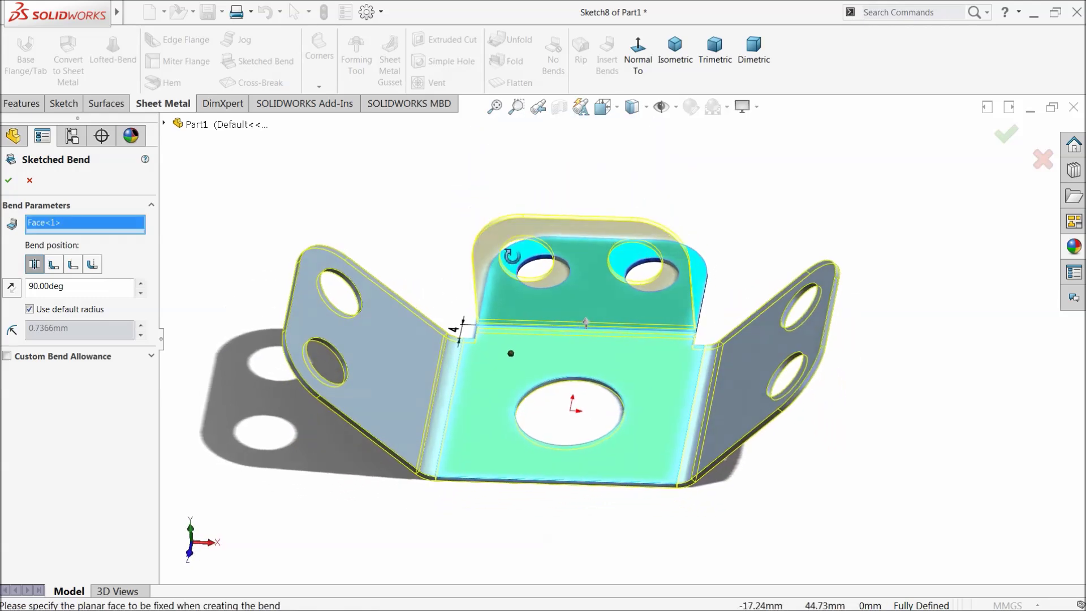
middle_drag(582, 306, 562, 376)
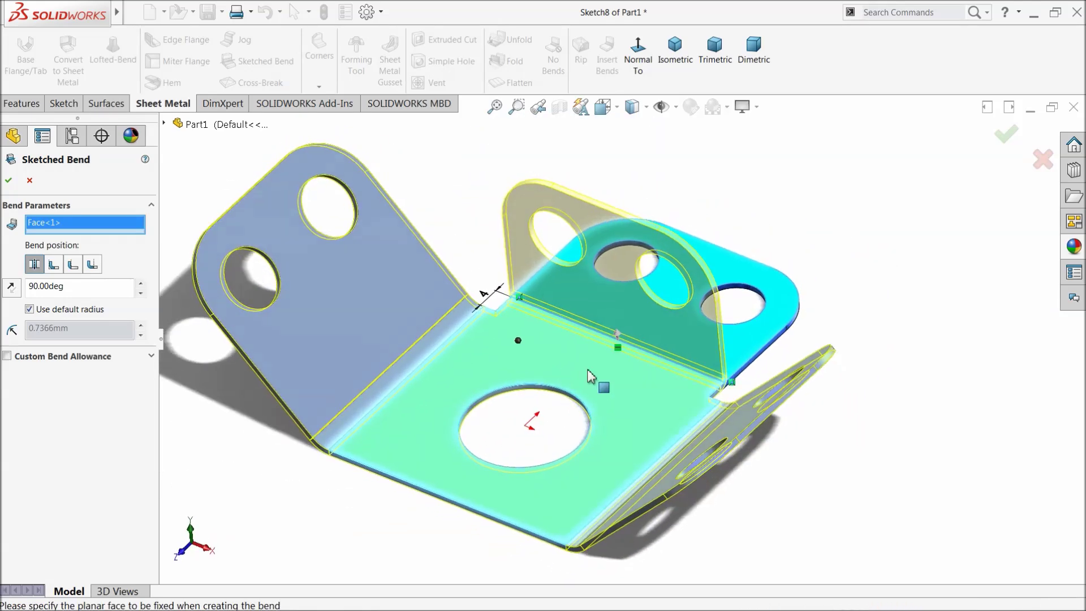
scroll(648, 346, down, 3)
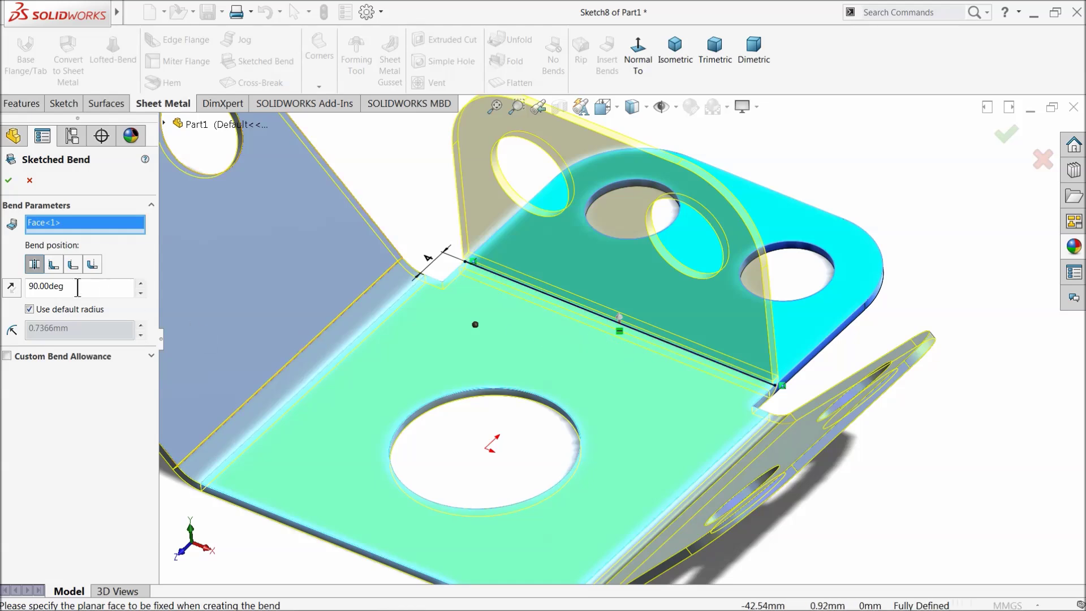
Use a 4 mm bend radius, reverse the fold direction and accept the 90° bend
click(30, 309)
click(71, 328)
text(4)
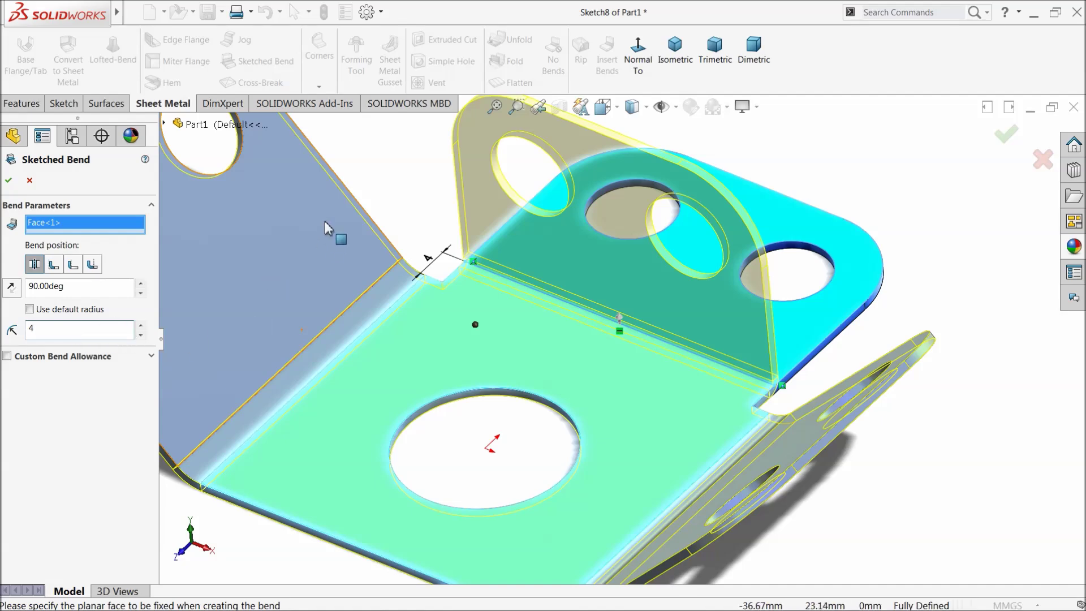
key(Return)
click(11, 287)
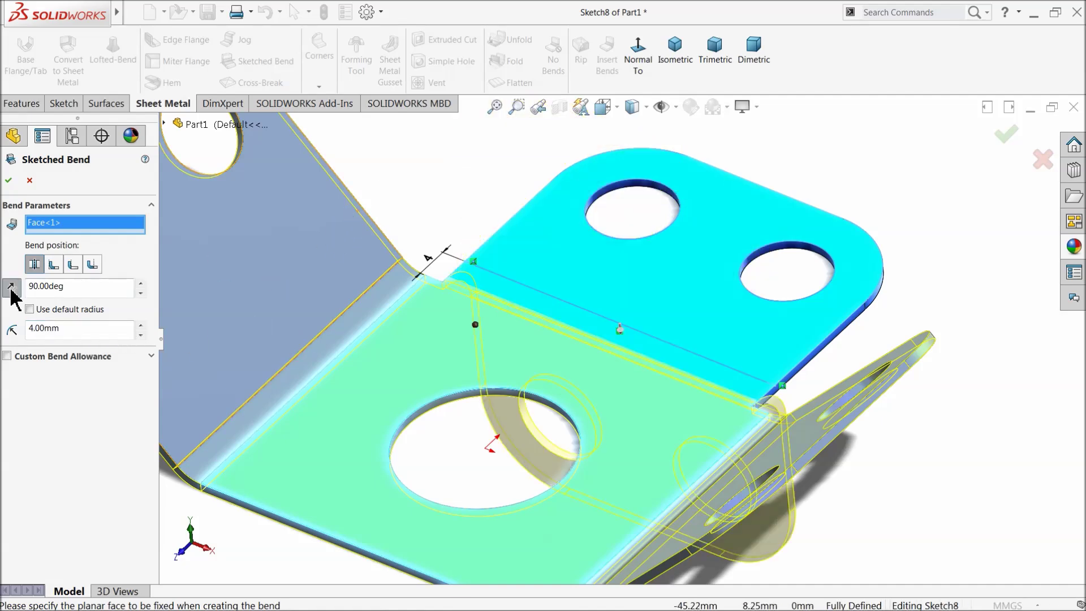
middle_drag(310, 324, 405, 421)
scroll(617, 460, down, 3)
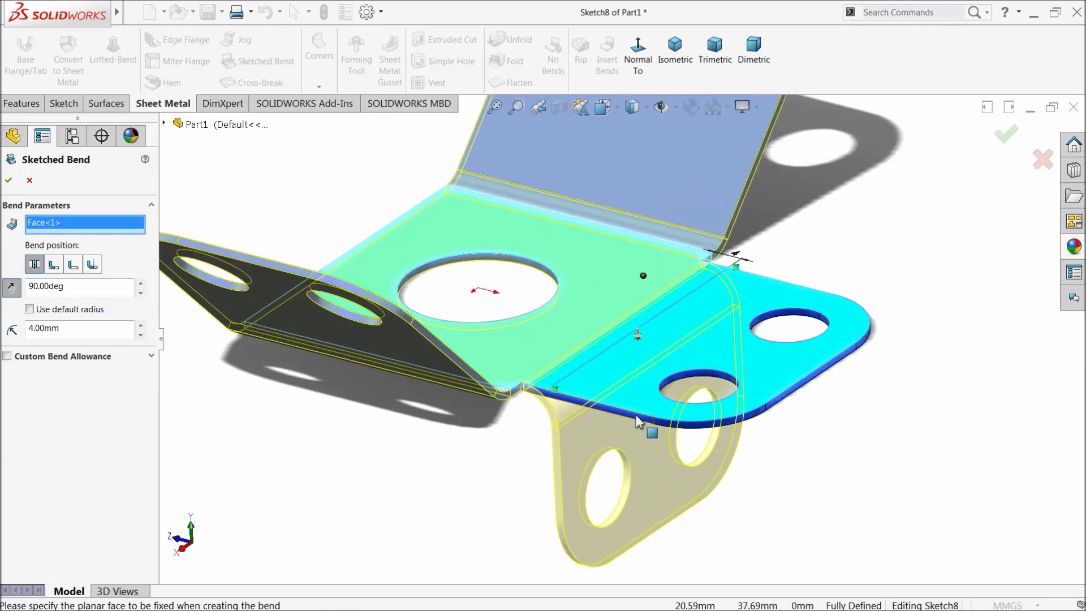
click(8, 182)
scroll(460, 340, up, 3)
mouse_move(460, 340)
middle_down()
mouse_move(485, 376)
mouse_move(424, 387)
mouse_move(413, 407)
mouse_move(440, 400)
middle_up()
Reopen Sketched Bend3 from the tree and accept its 90° angle and 4.00 mm radius
scroll(655, 313, down, 3)
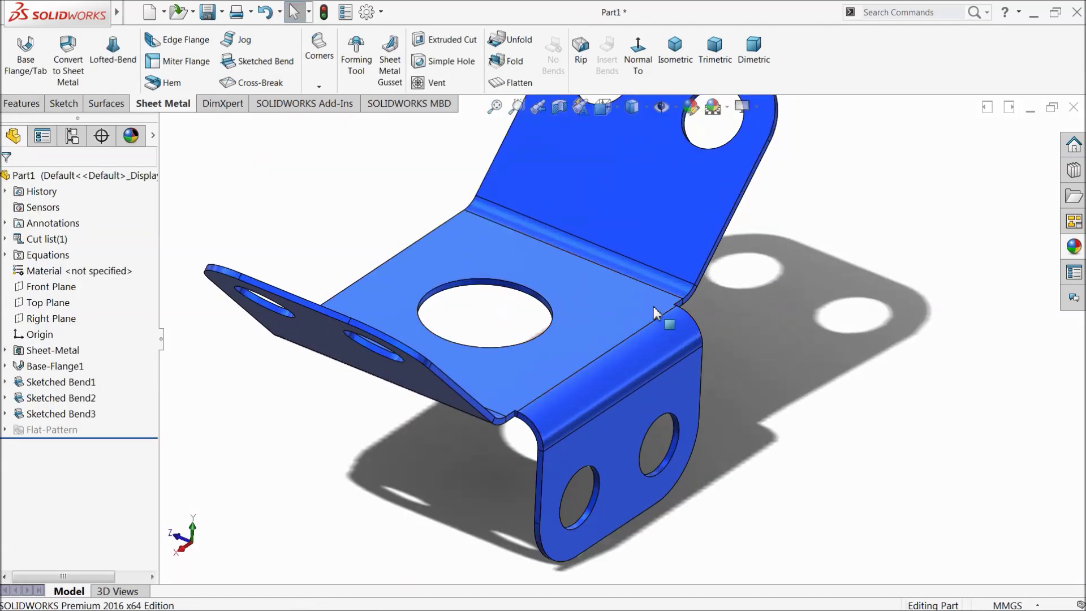
scroll(626, 347, down, 2)
scroll(549, 390, up, 2)
mouse_move(553, 405)
middle_down()
mouse_move(551, 315)
mouse_move(572, 308)
mouse_move(561, 376)
mouse_move(531, 384)
mouse_move(596, 323)
mouse_move(545, 365)
mouse_move(545, 385)
mouse_move(572, 412)
middle_up()
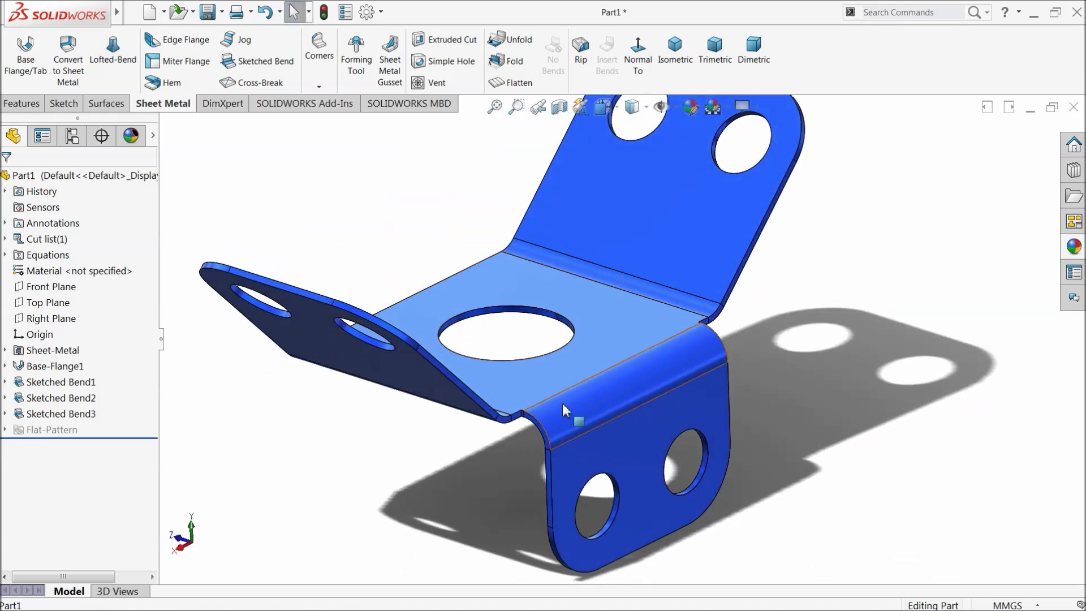
scroll(563, 407, down, 2)
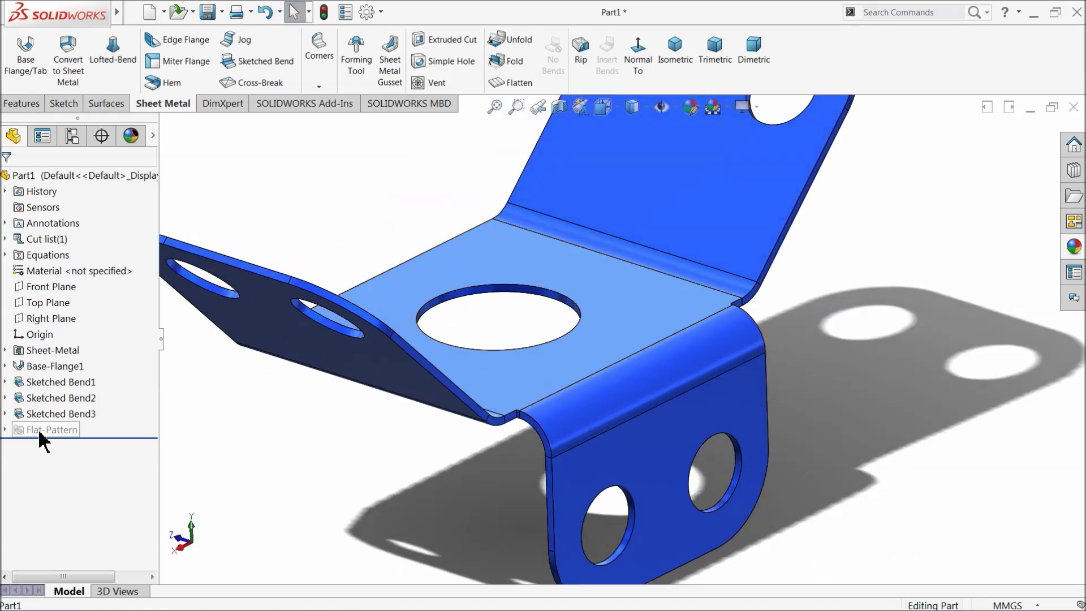
click(20, 413)
click(32, 394)
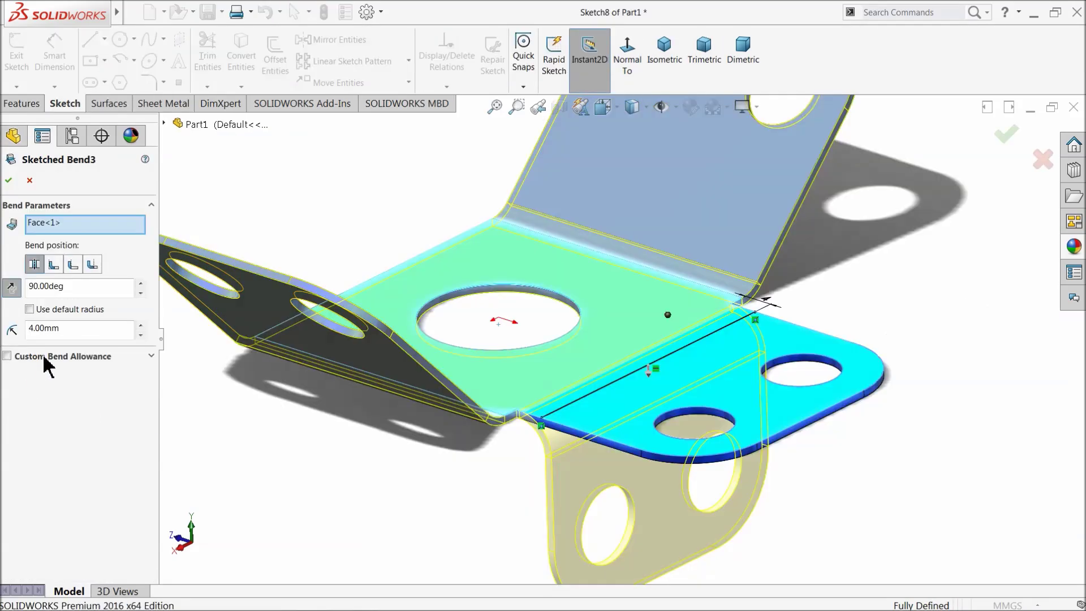
click(9, 180)
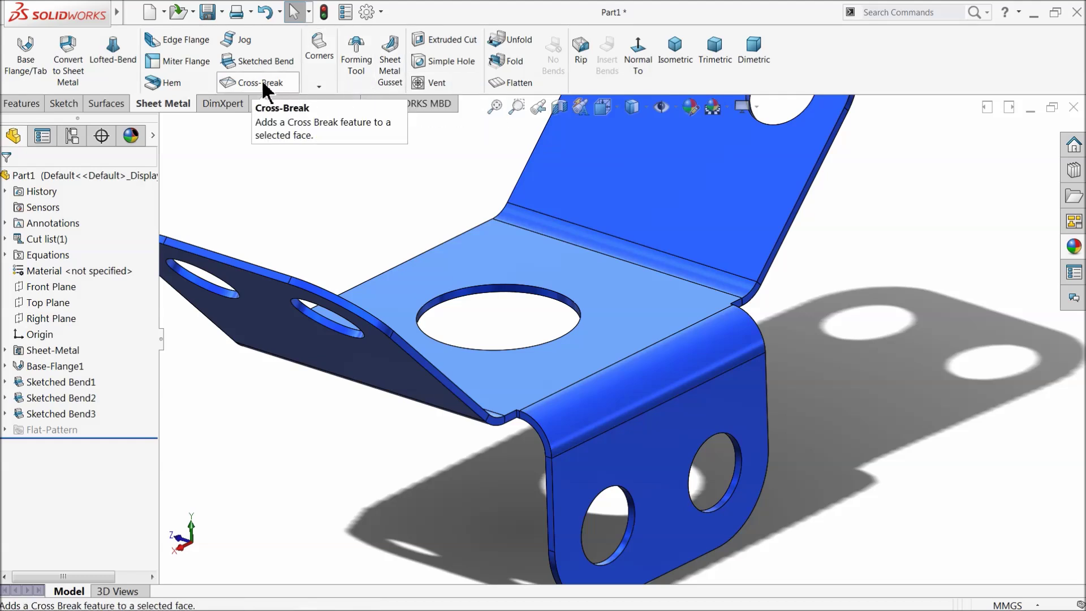
Check the Corners dropdown, then switch the CommandManager to the Features tab
click(318, 90)
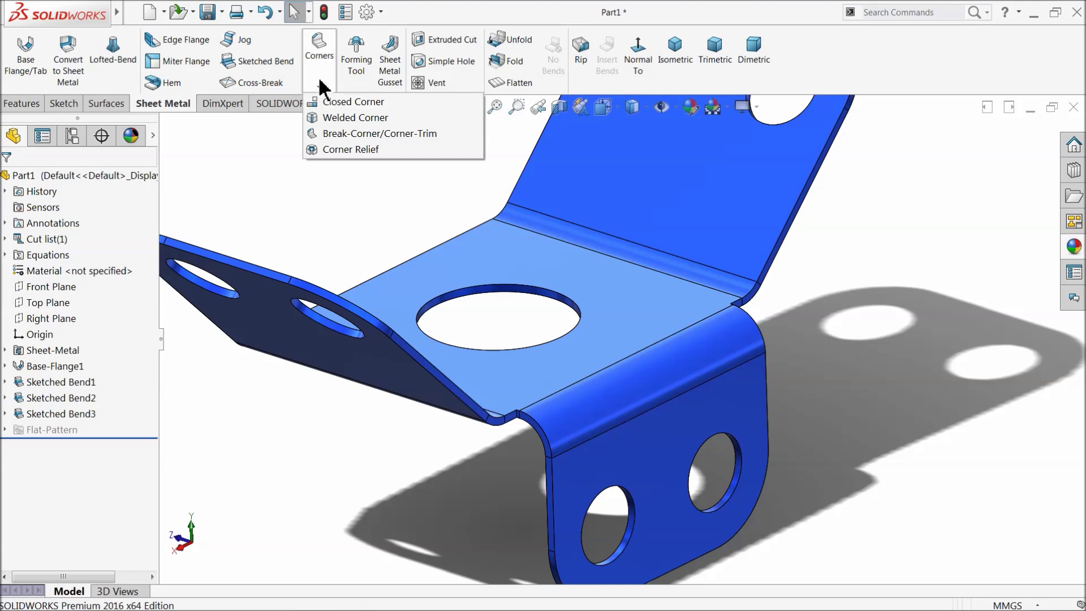
click(321, 80)
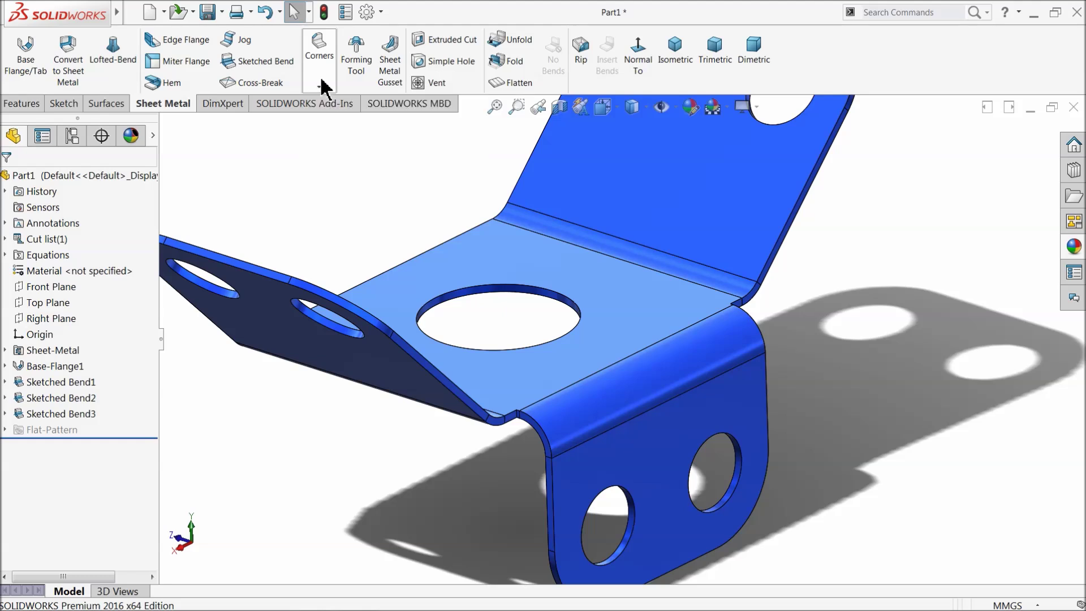
click(22, 104)
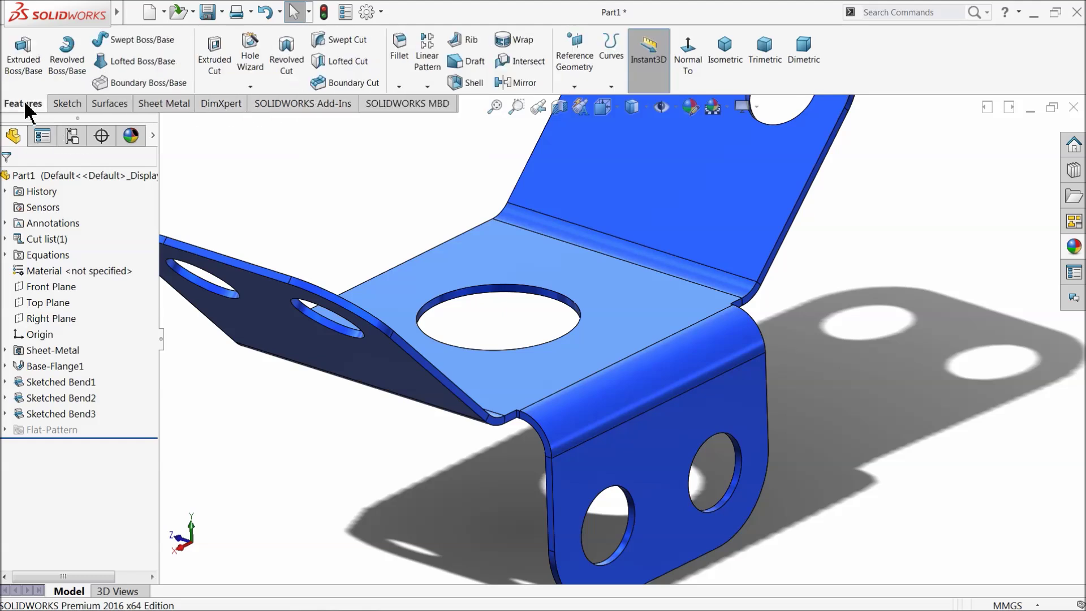
Apply a 2 mm fillet (Fillet1) to the two corner edges where the top tab's bend meets the middle face
click(399, 62)
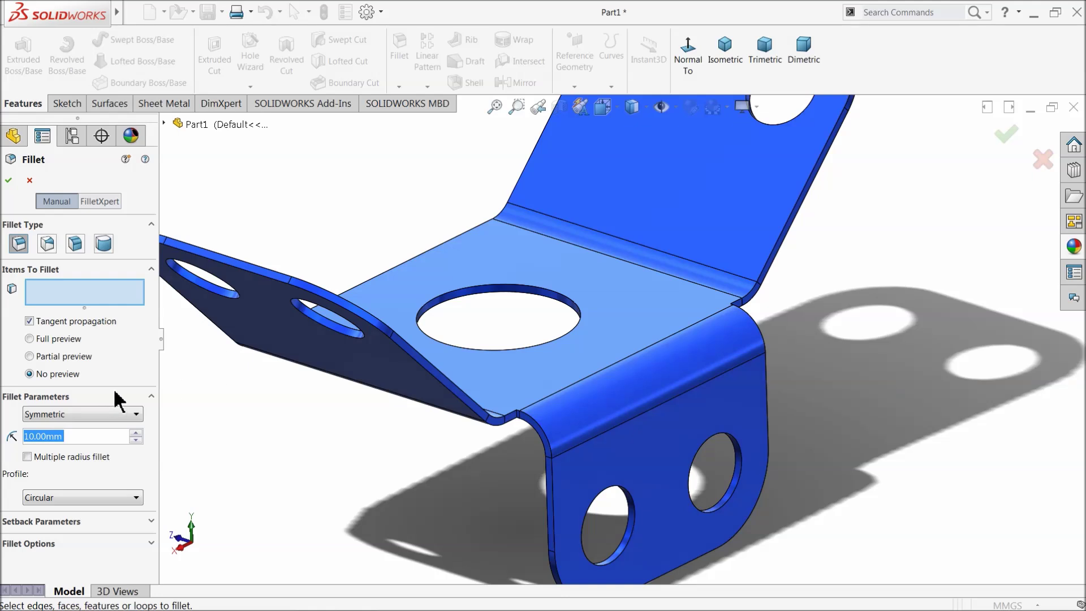
text(2)
key(Return)
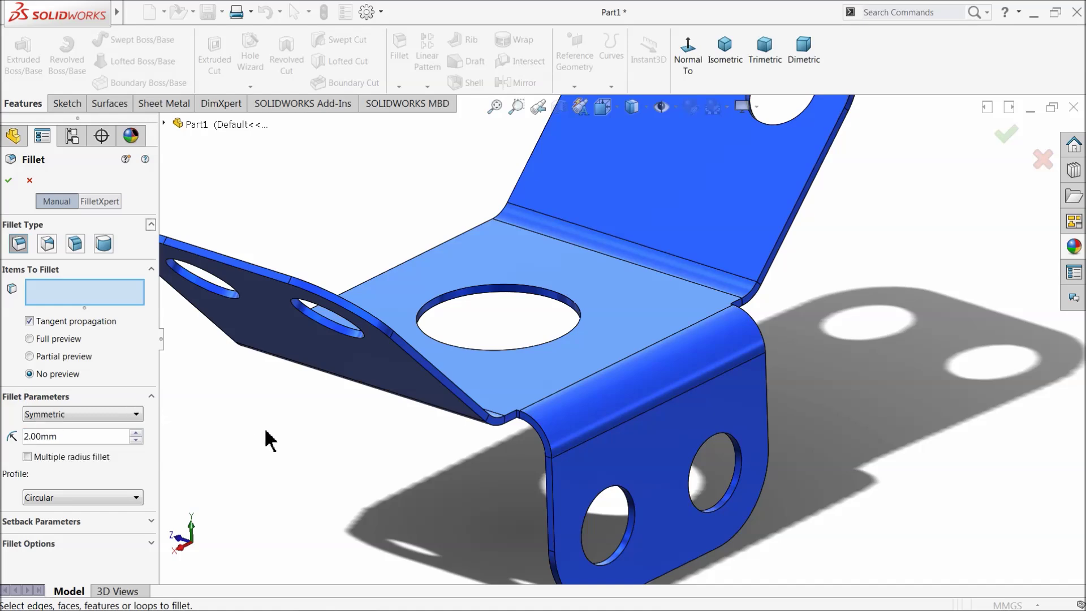
scroll(536, 450, down, 6)
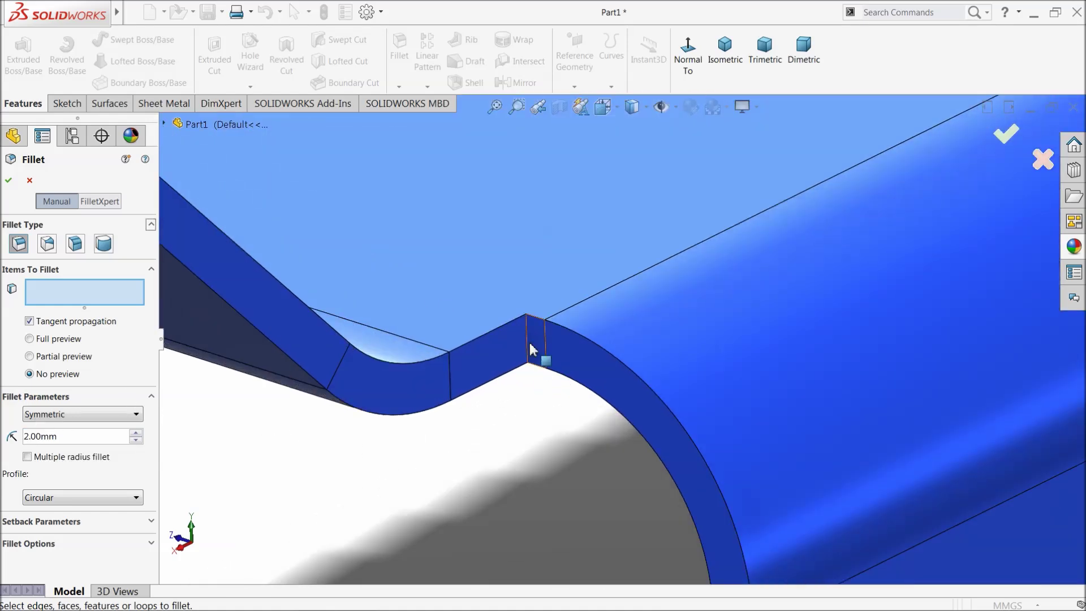
click(528, 346)
scroll(577, 402, up, 8)
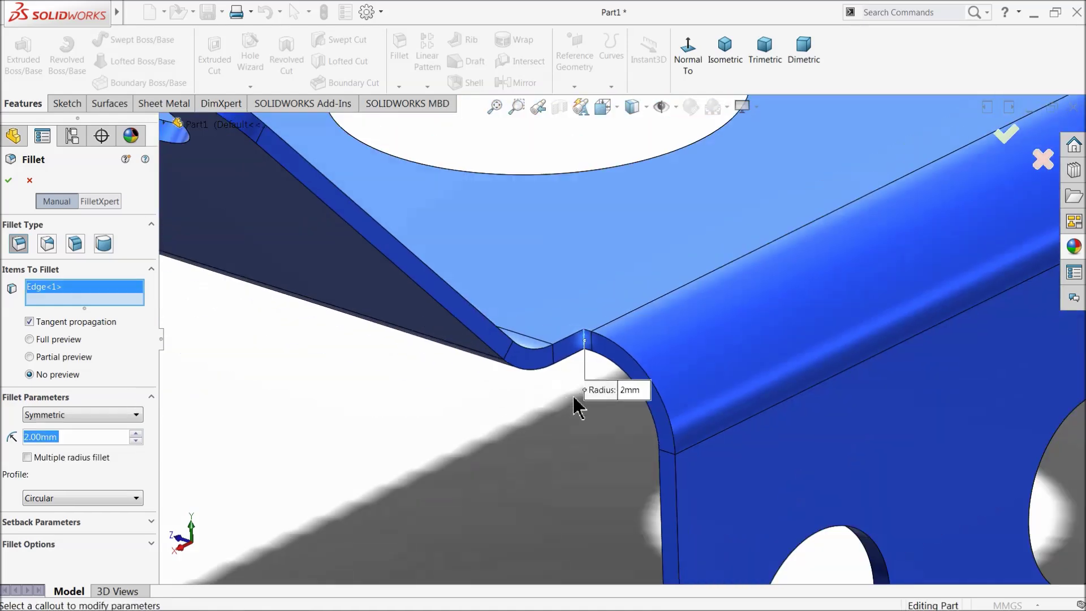
middle_drag(733, 292, 634, 340)
scroll(618, 357, down, 6)
scroll(618, 357, down, 5)
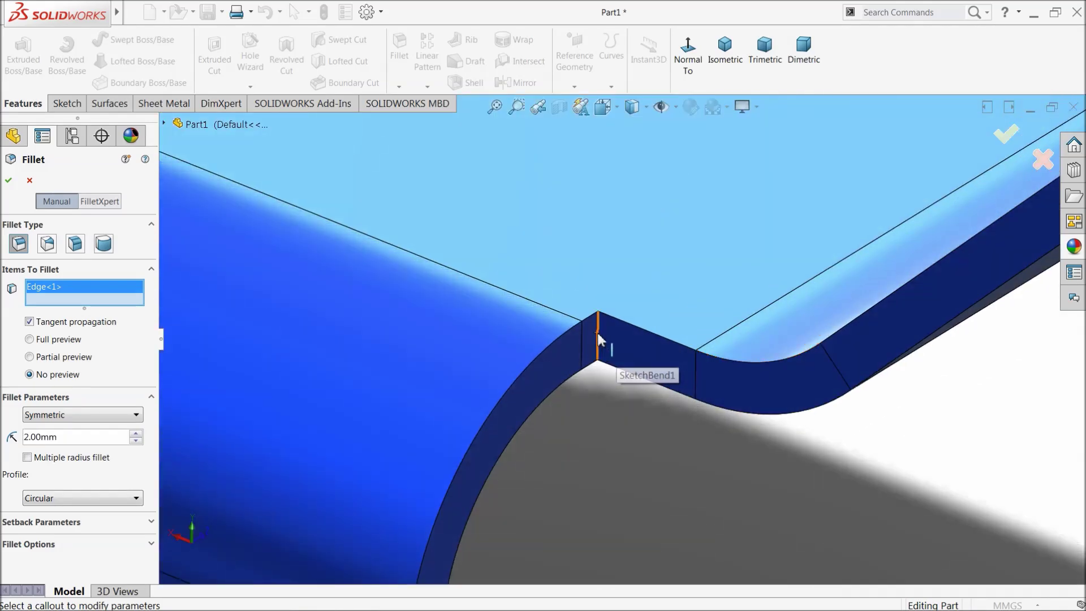
click(599, 339)
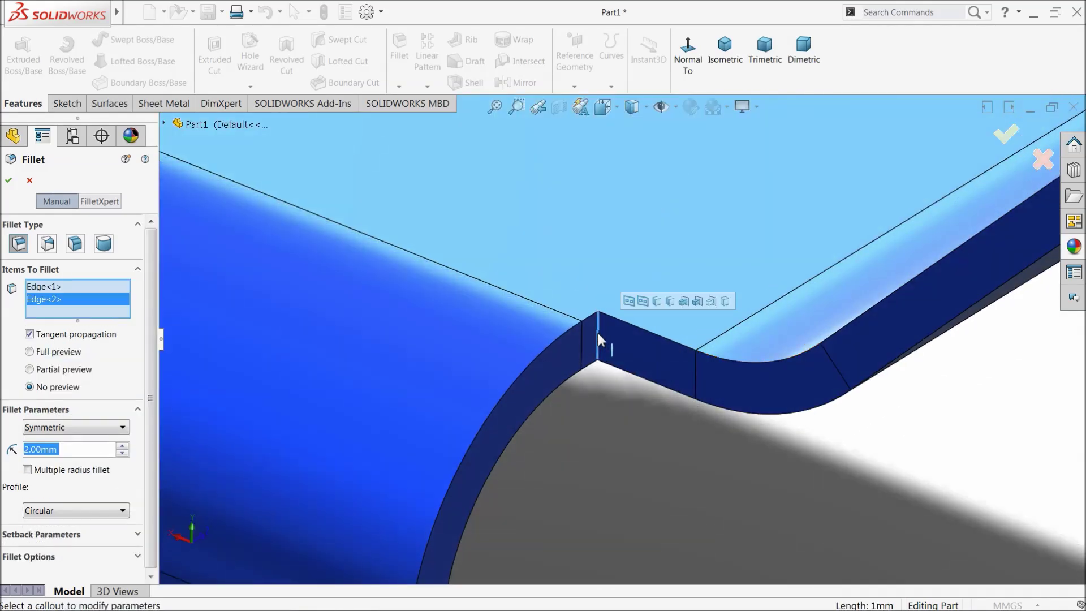
click(9, 180)
middle_drag(509, 347, 628, 362)
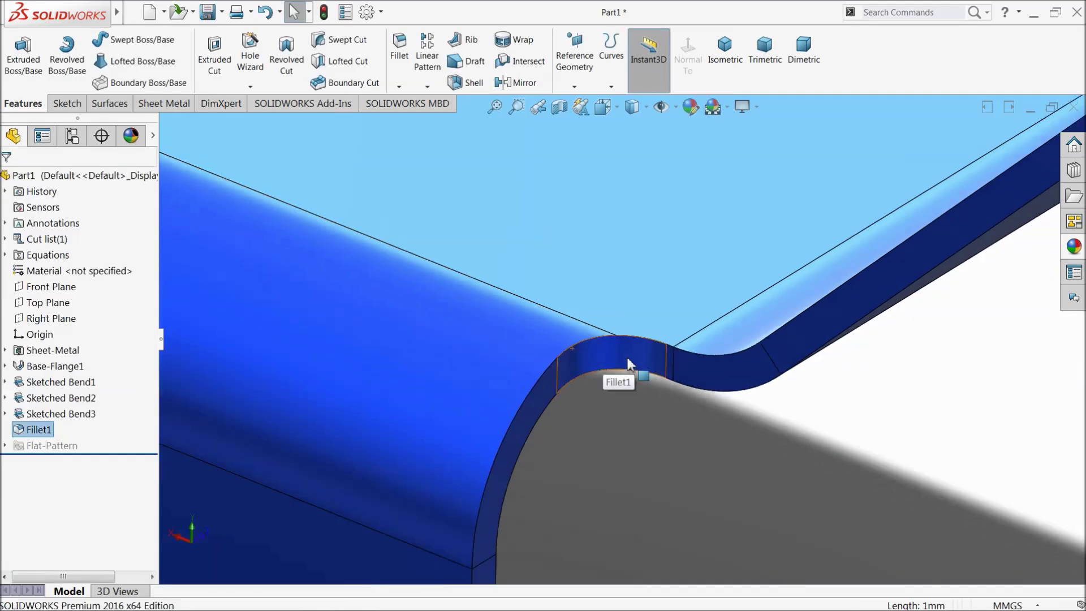
Start a 0.75 mm fillet and select the top hole's edge plus two more hole edges
scroll(596, 359, up, 10)
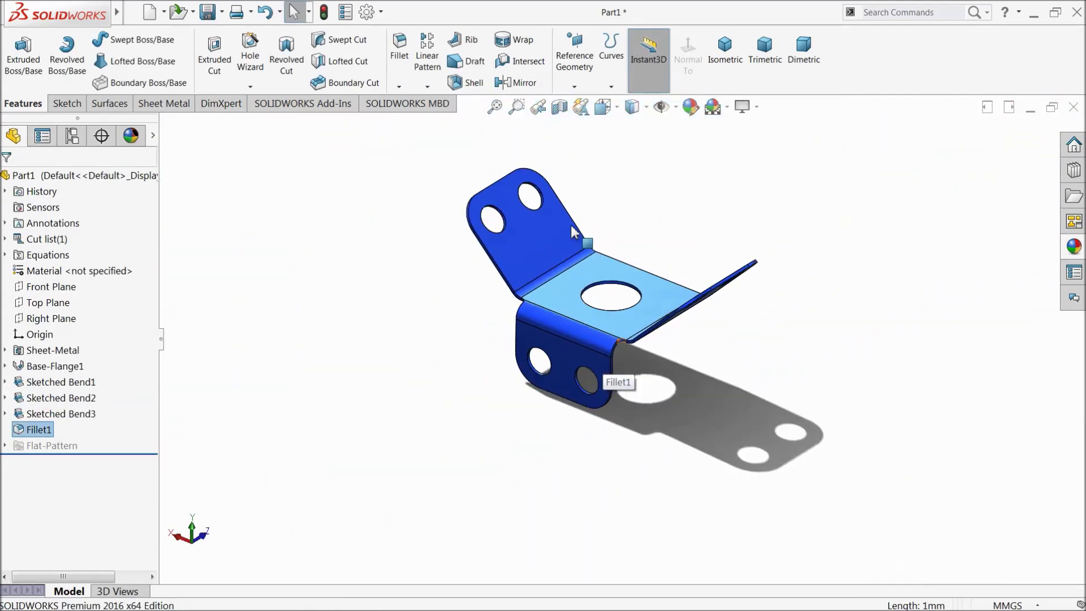
scroll(572, 232, down, 5)
click(407, 79)
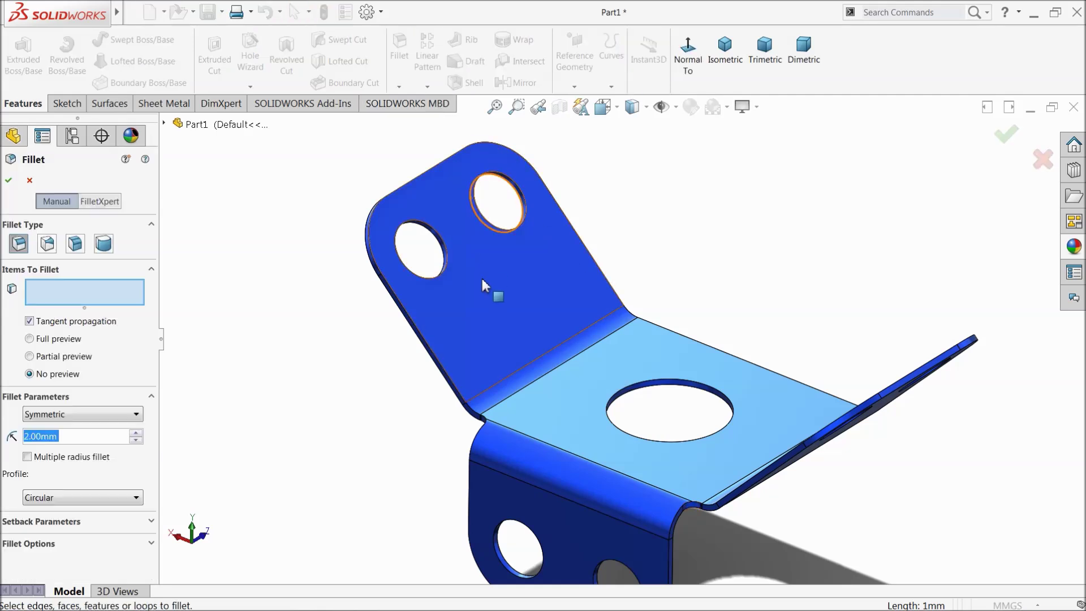
text(0.75)
key(Return)
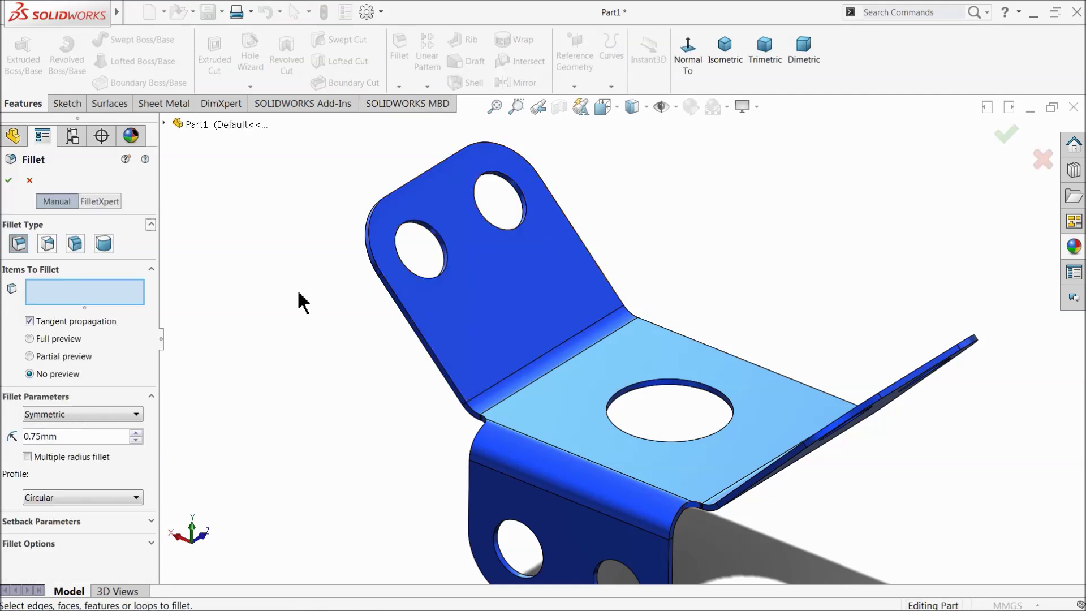
scroll(529, 274, down, 5)
click(529, 182)
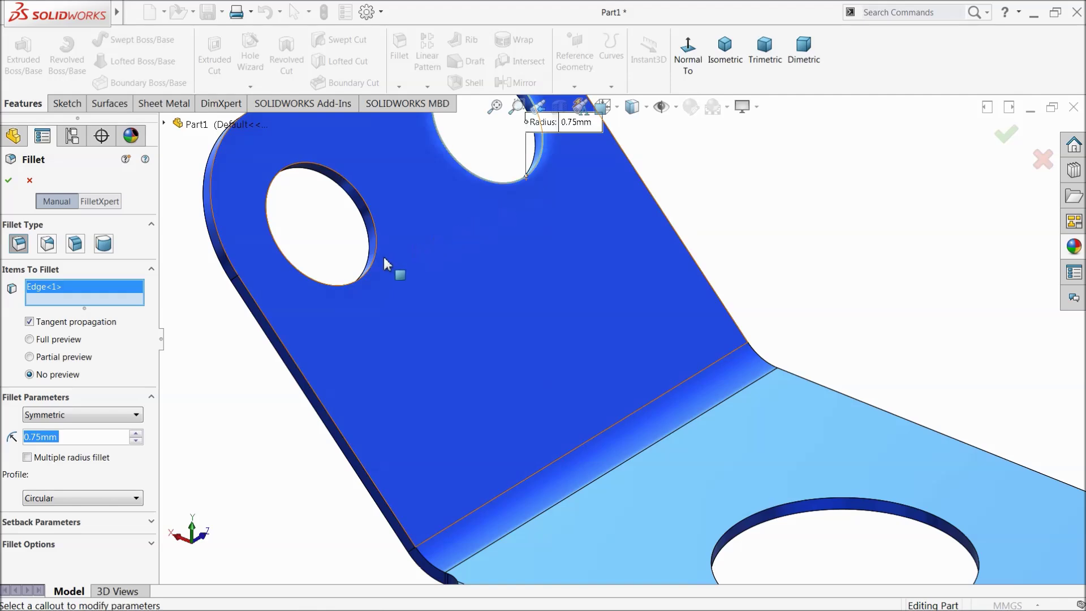
click(374, 264)
scroll(752, 444, up, 5)
scroll(701, 403, down, 6)
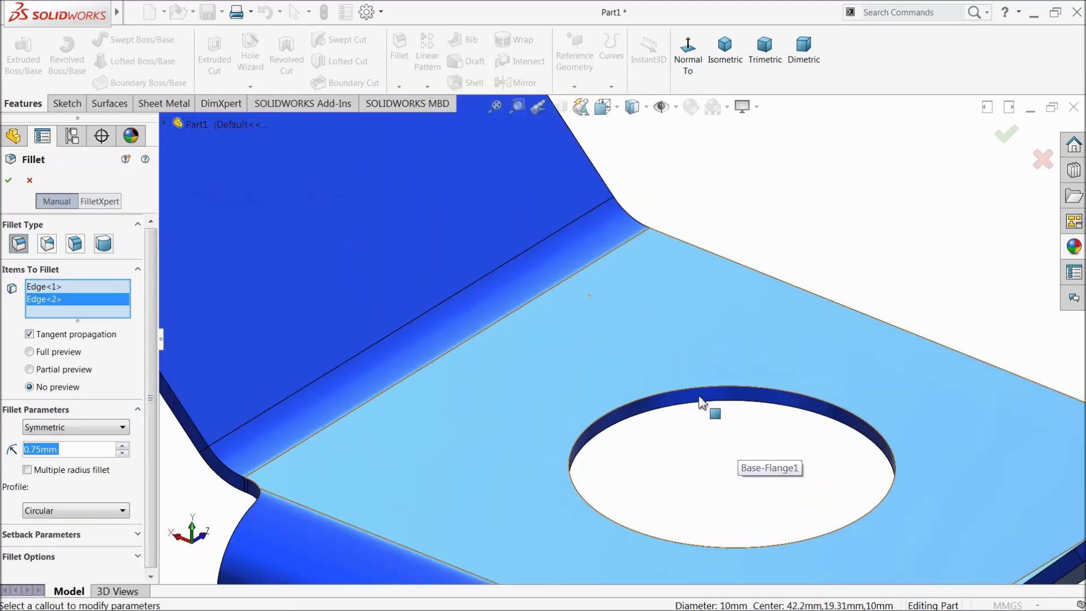
click(693, 395)
Add the upper and lower end-flange hole edges and accept the fillet as Fillet2
scroll(783, 432, up, 6)
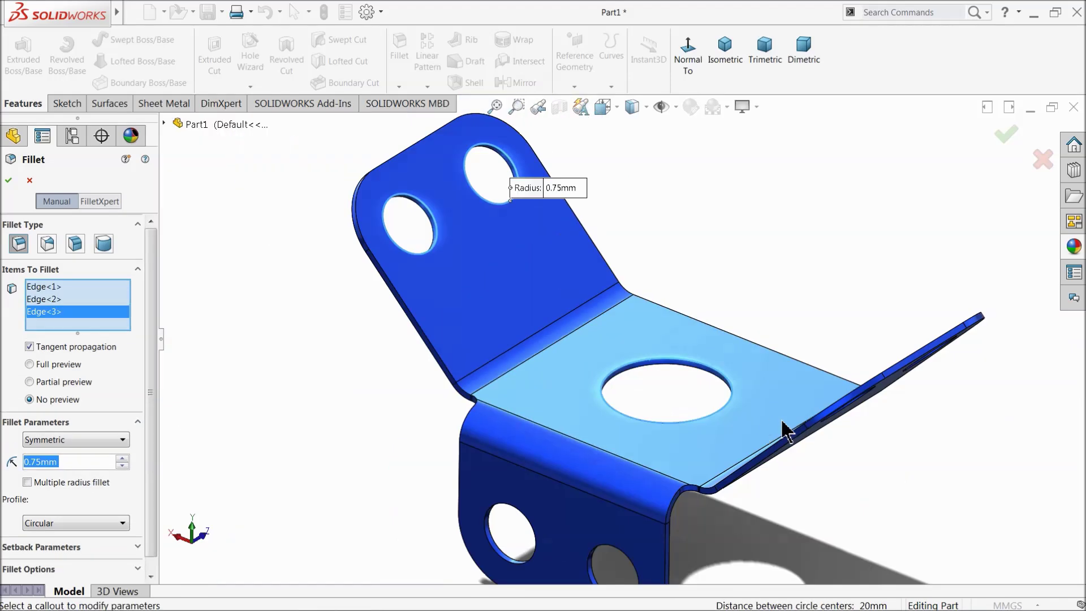
middle_drag(805, 421, 854, 444)
scroll(756, 364, down, 6)
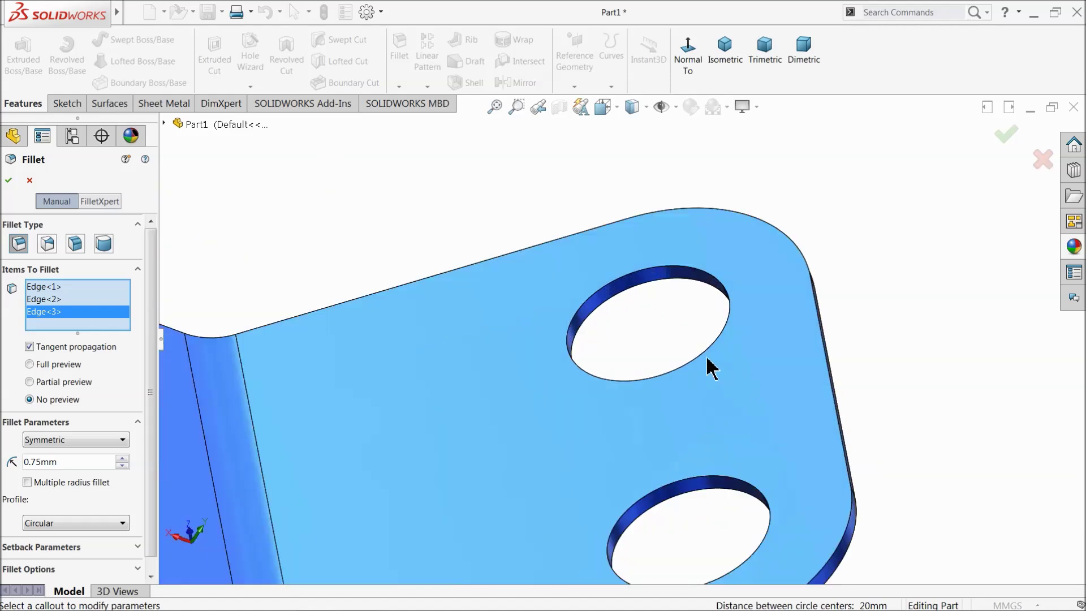
click(707, 359)
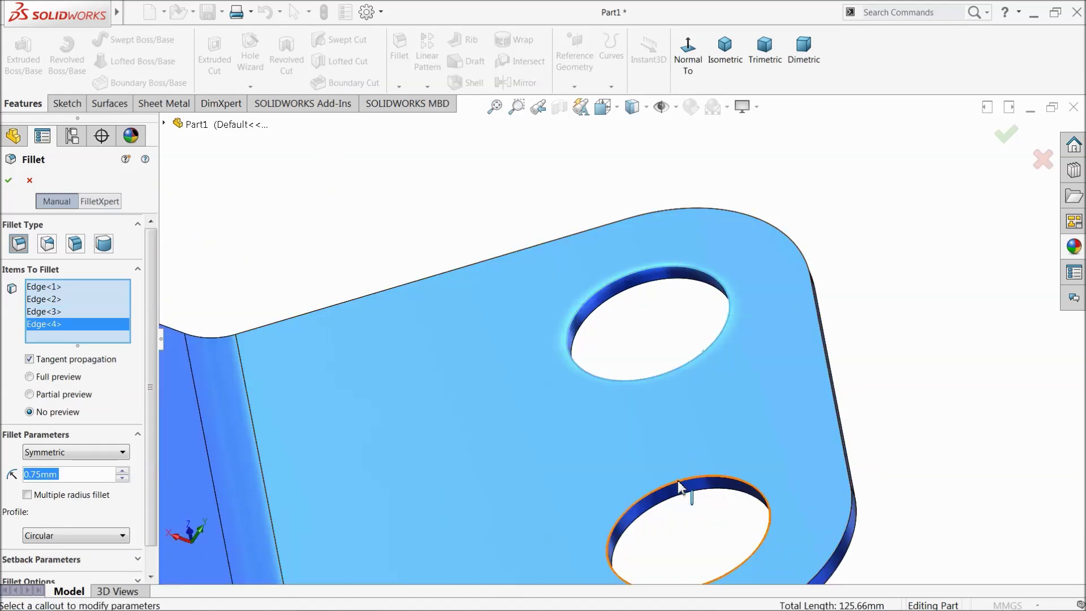
click(685, 481)
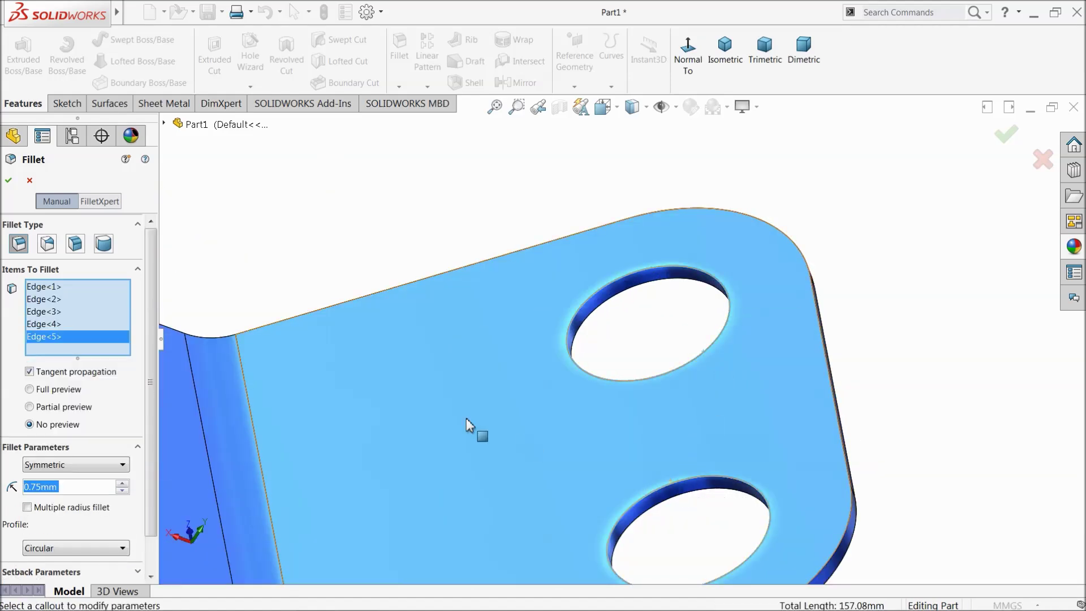
click(12, 184)
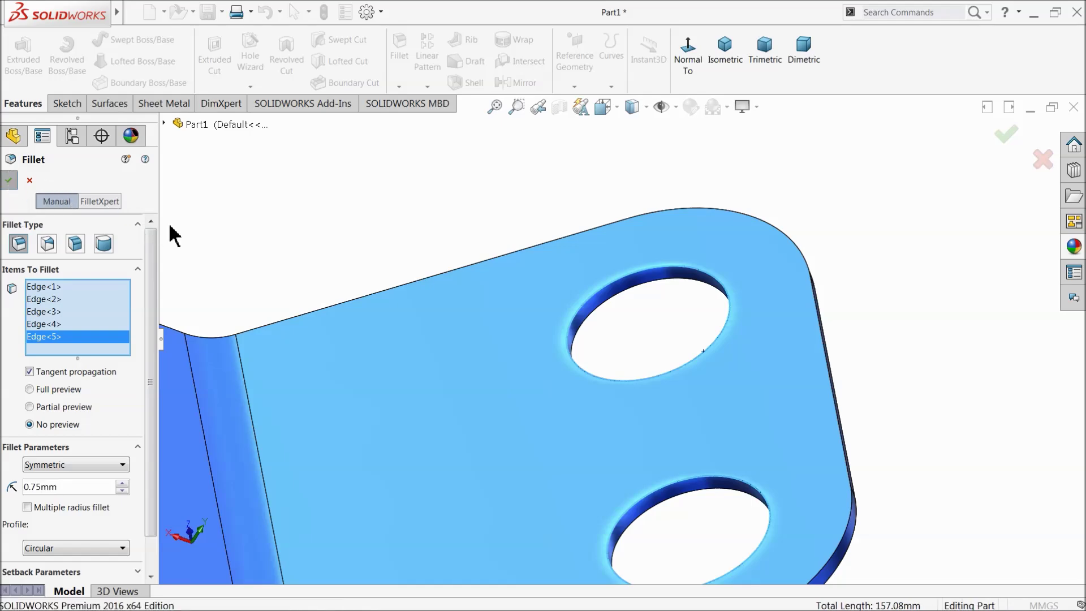
middle_drag(286, 262, 498, 376)
key(f)
scroll(478, 452, down, 5)
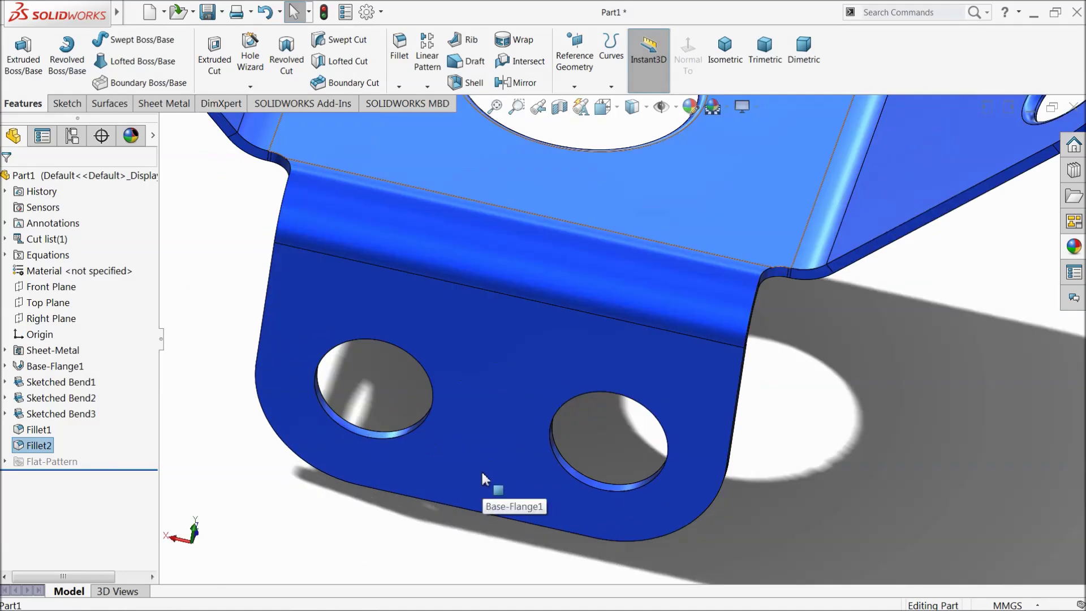
Edit Fillet2 to add the left and right lower-flange hole edges, giving seven 0.75 mm edges
click(28, 445)
click(27, 414)
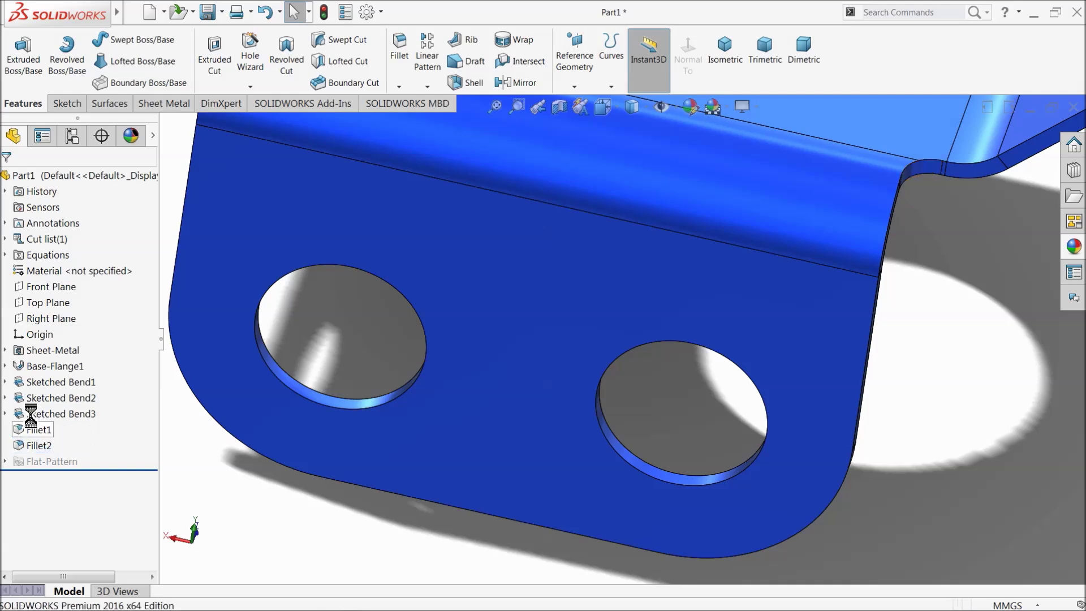
click(396, 406)
click(610, 448)
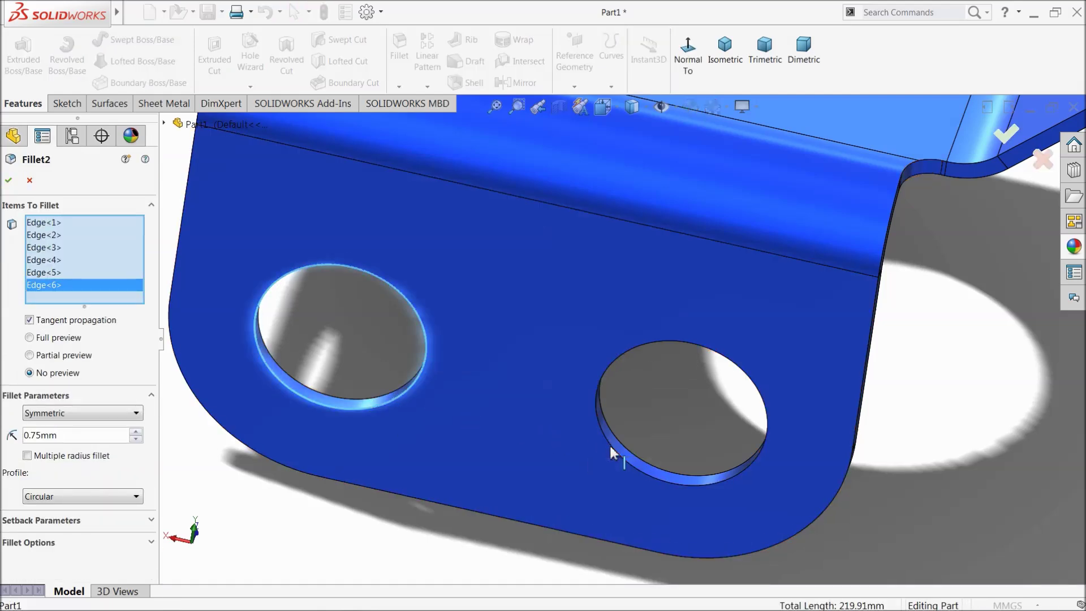
click(9, 181)
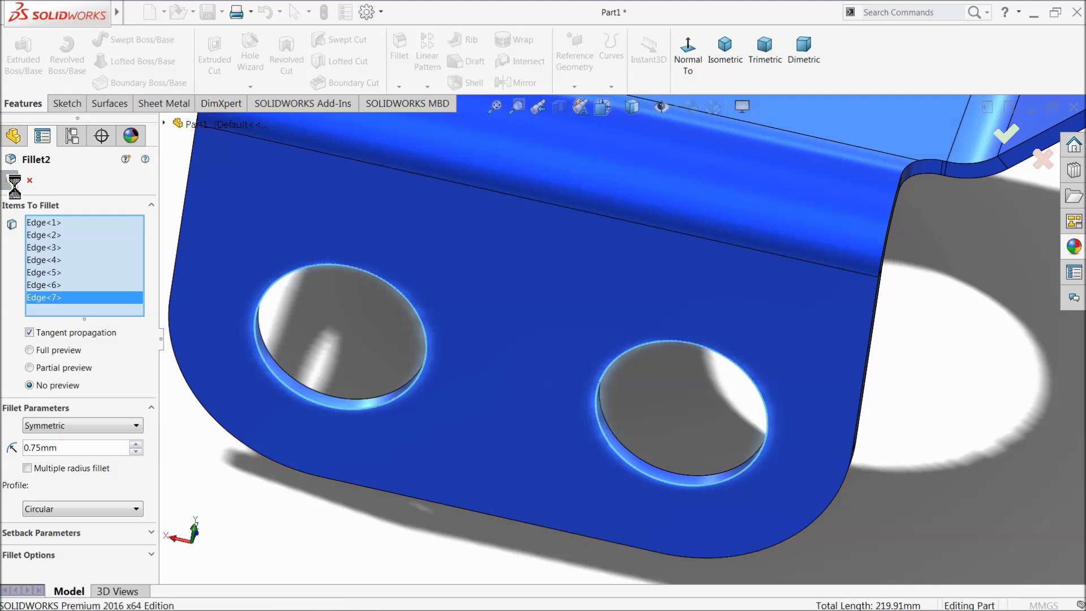
middle_drag(359, 369, 399, 381)
scroll(399, 380, up, 5)
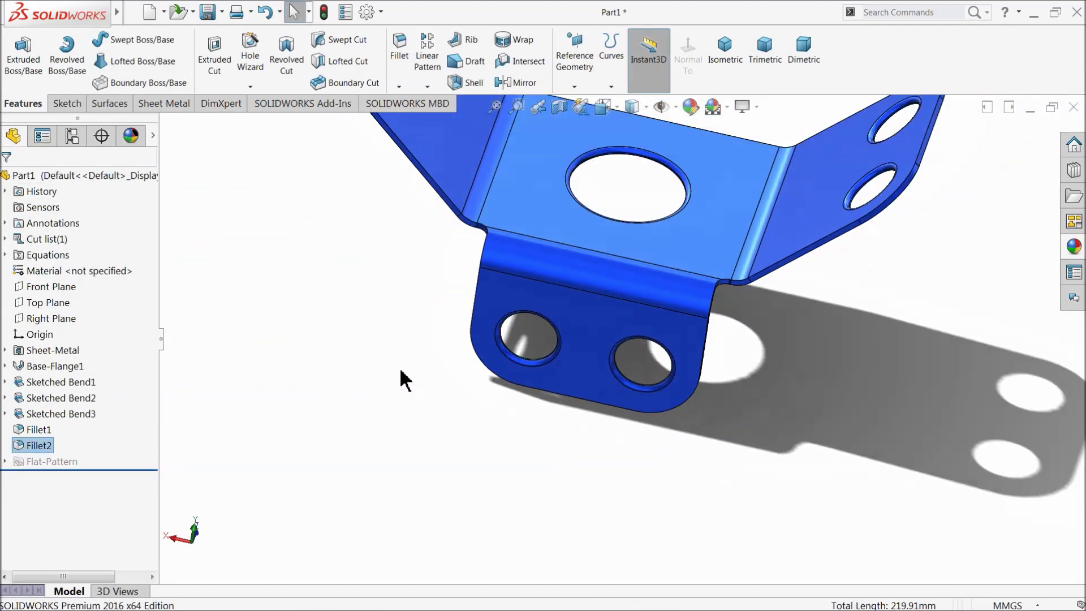
middle_drag(615, 295, 589, 291)
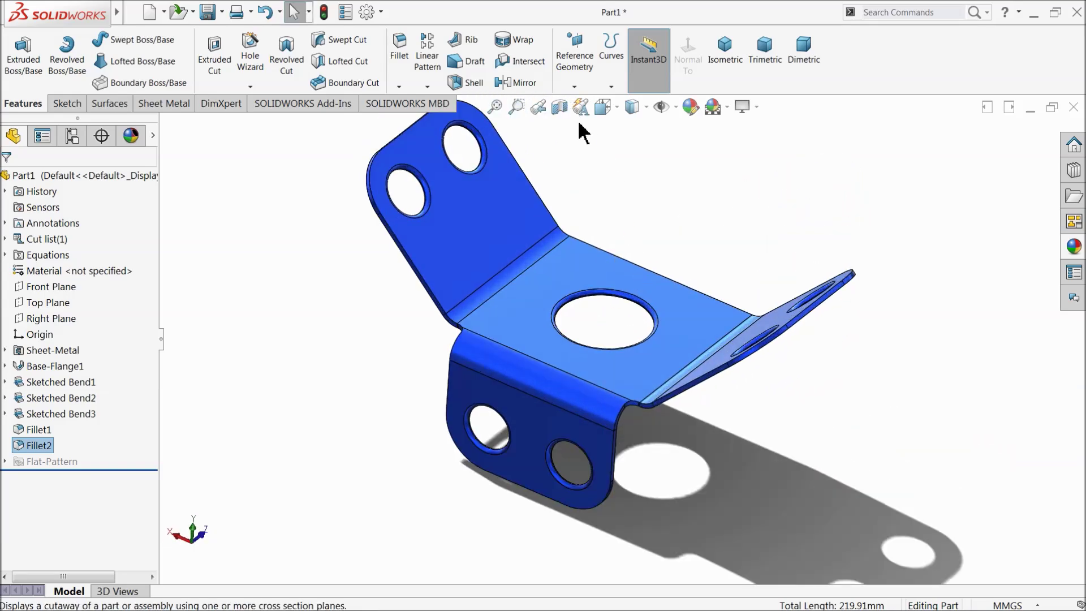
Turn on perspective display for the flattened sheet metal plate
click(155, 106)
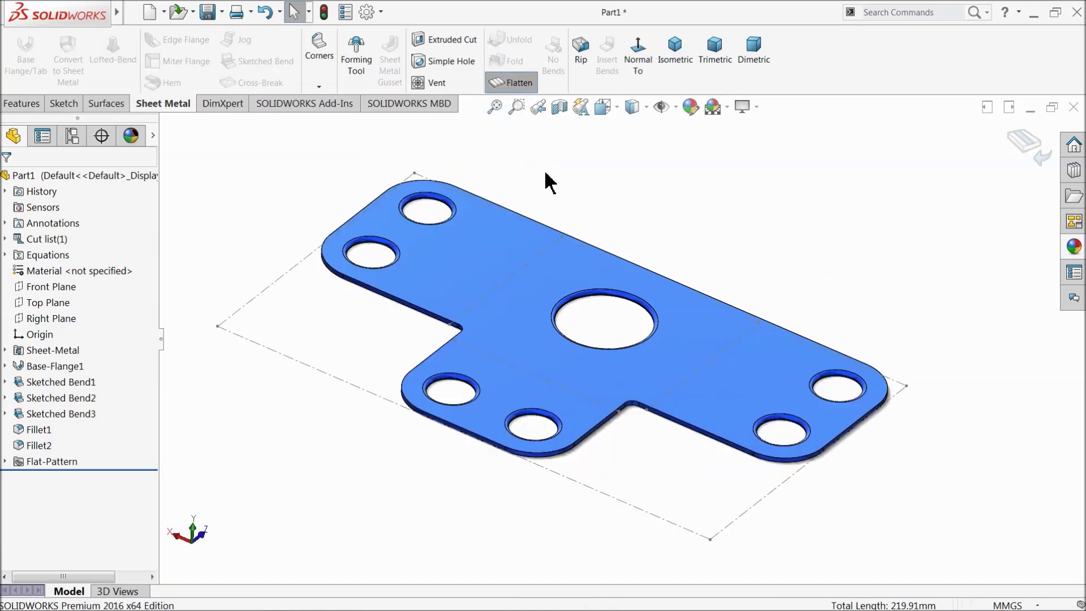
middle_drag(544, 177, 521, 300)
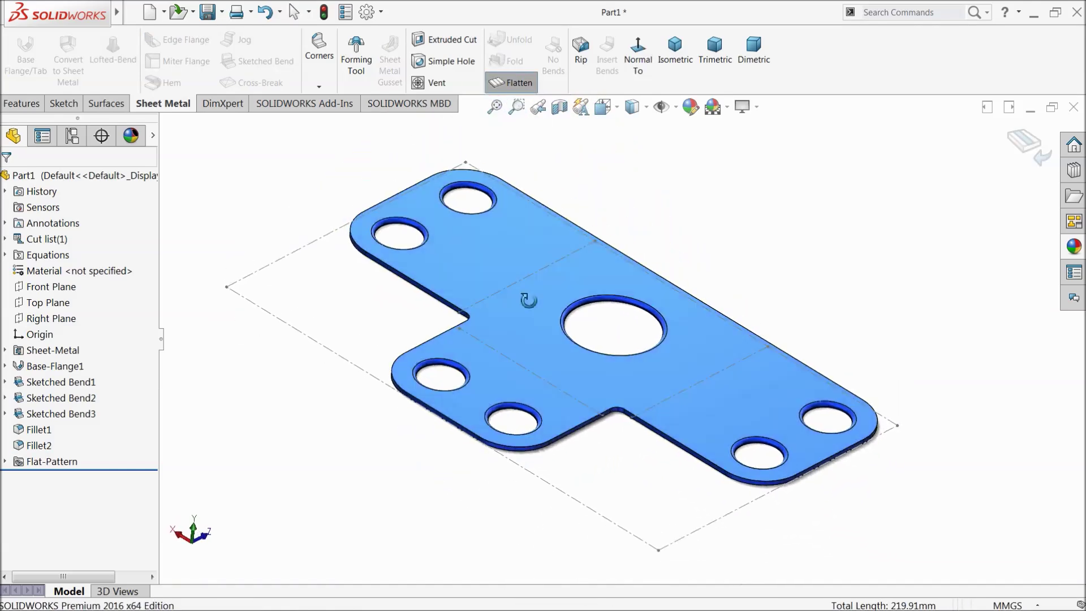
click(741, 109)
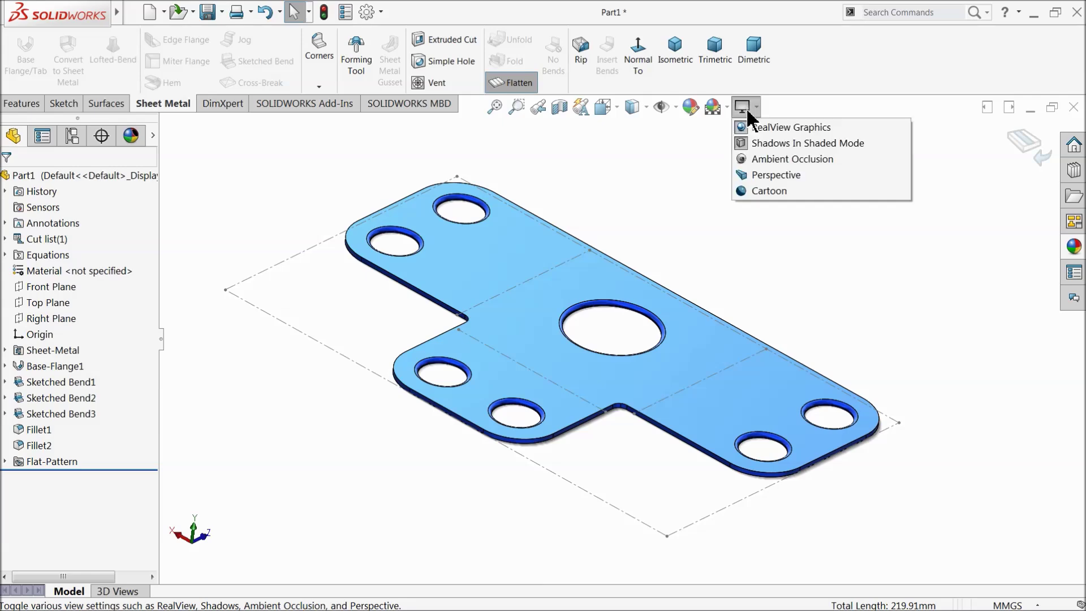
click(755, 171)
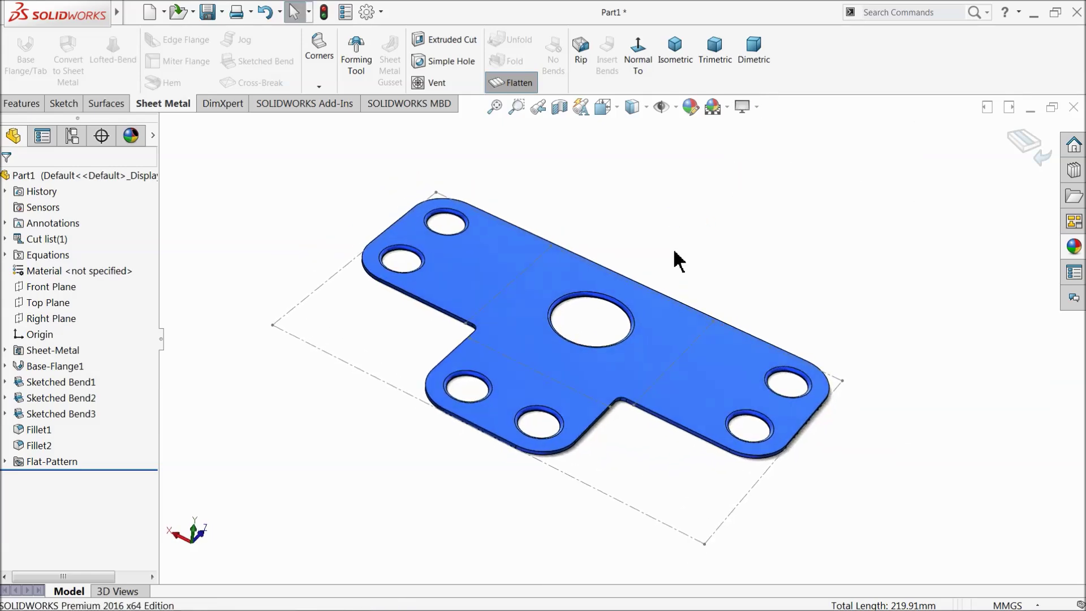
Turn off the flat pattern so the plate refolds into the bent bracket
scroll(594, 296, down, 5)
scroll(549, 356, up, 2)
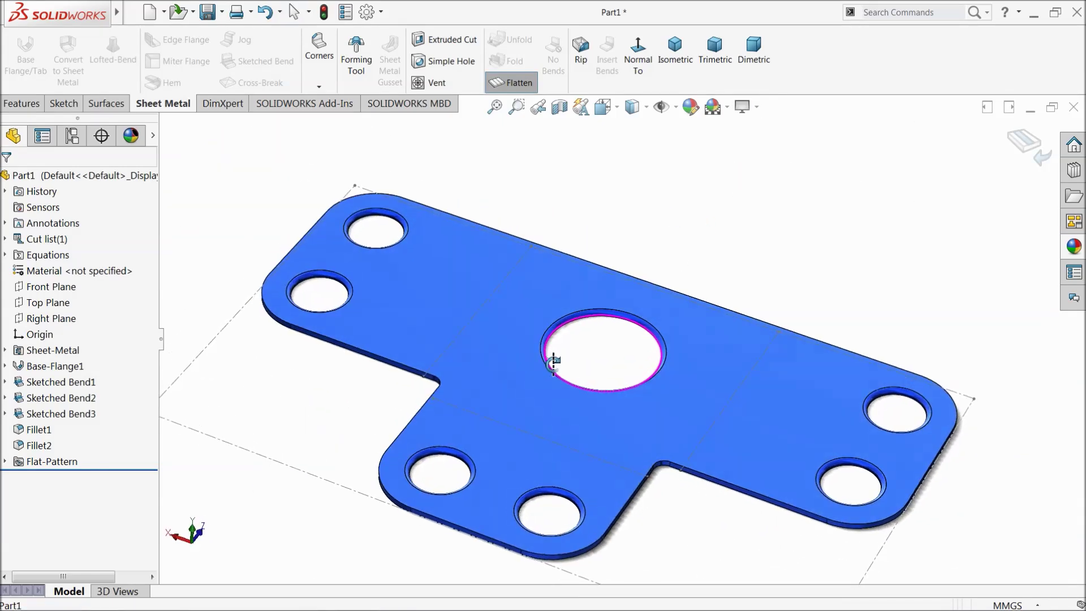
scroll(571, 385, up, 2)
scroll(589, 399, down, 4)
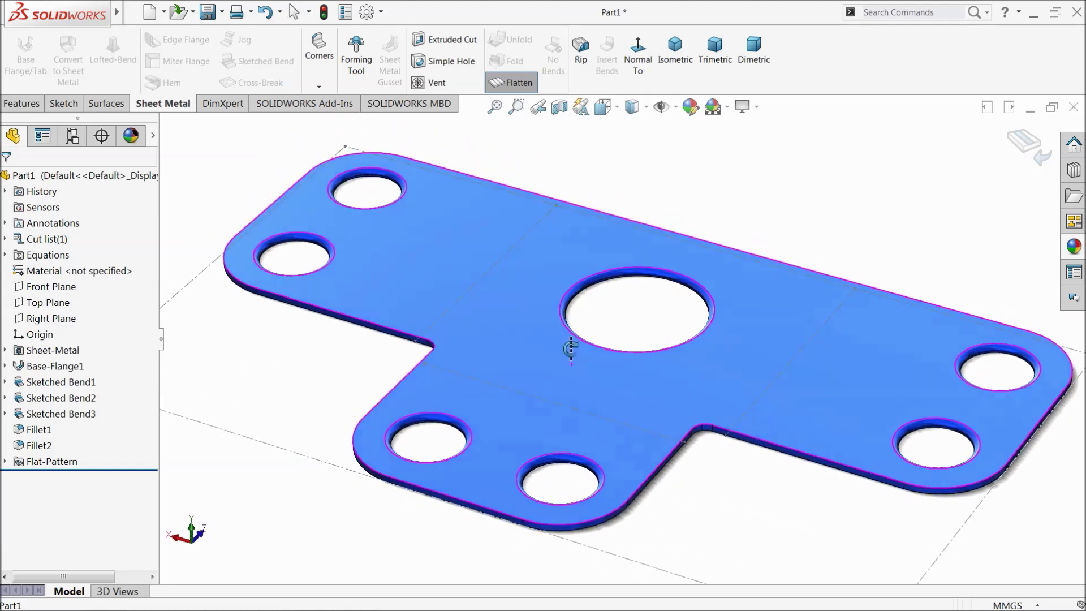
mouse_move(571, 350)
middle_down()
mouse_move(570, 289)
mouse_move(572, 381)
mouse_move(563, 358)
mouse_move(577, 354)
mouse_move(582, 368)
mouse_move(575, 361)
middle_up()
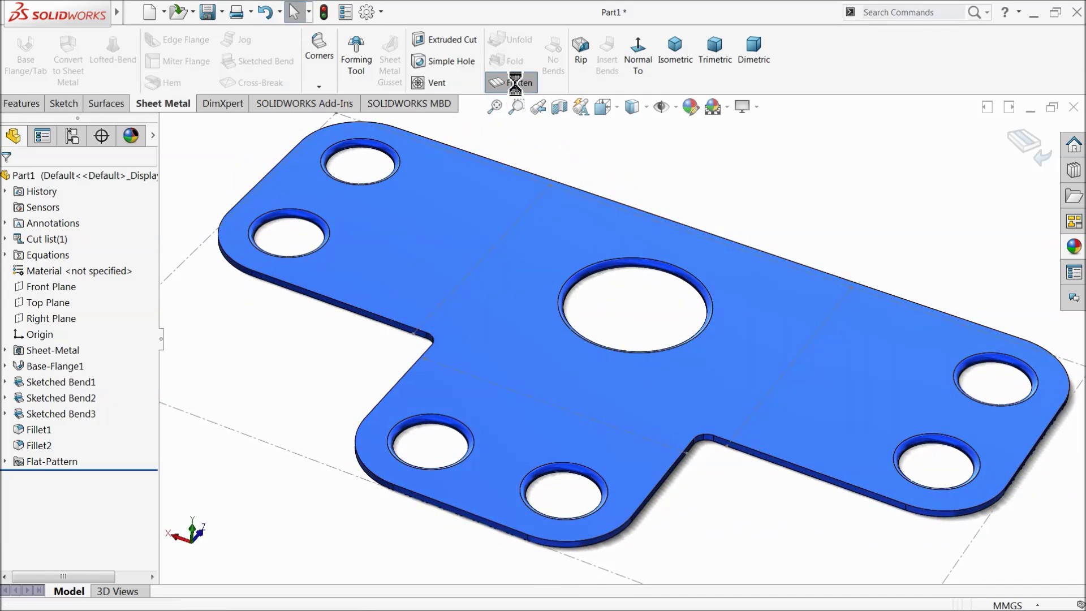
click(515, 82)
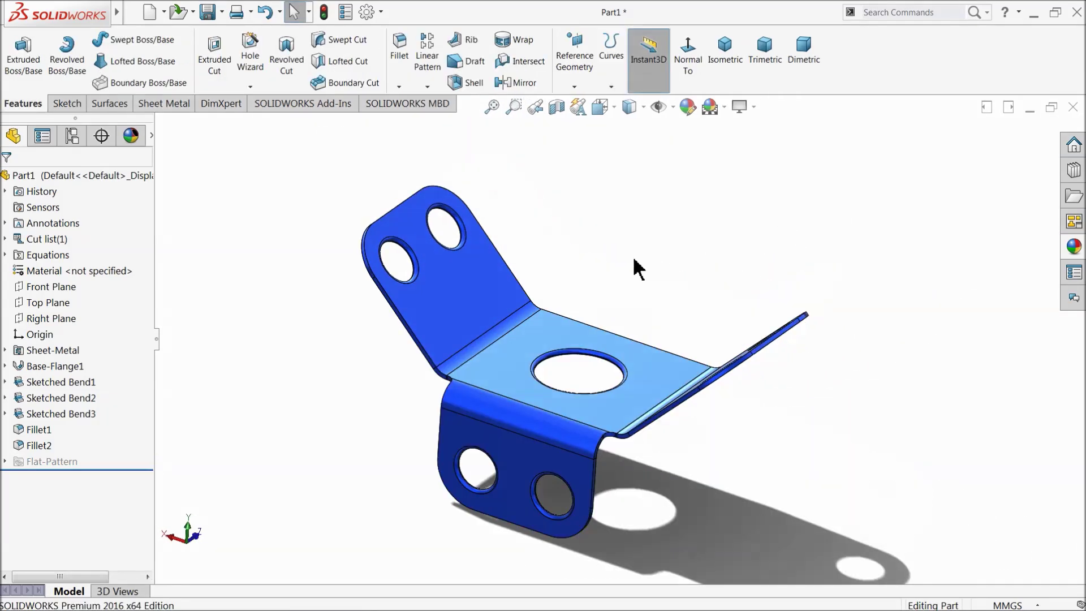
Show the Sheet Metal tools, check the upper bend face, and zoom to fit the refolded bracket
scroll(590, 419, down, 1)
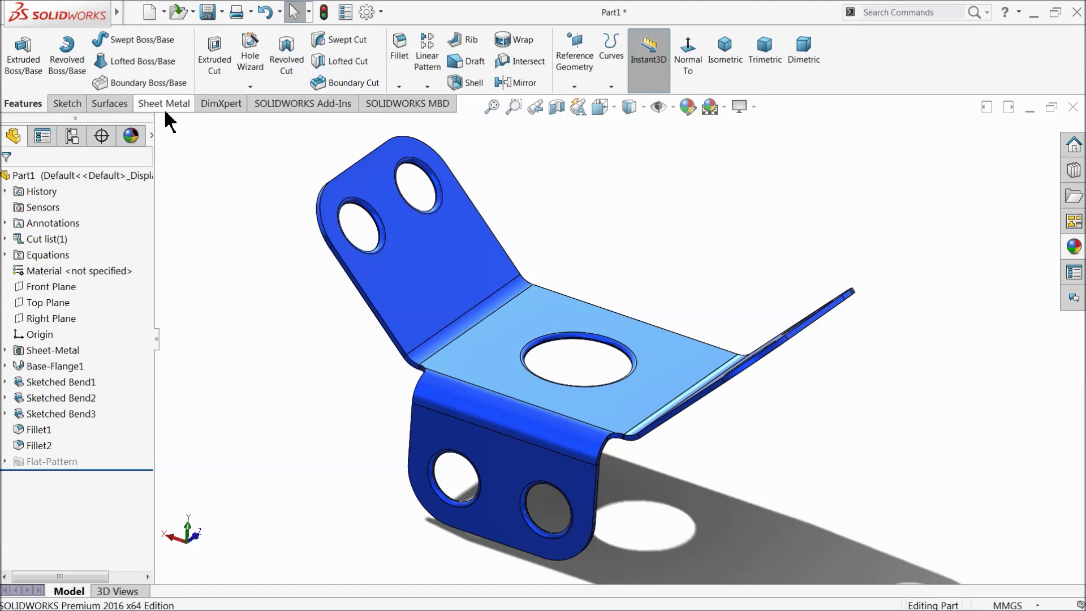
click(113, 103)
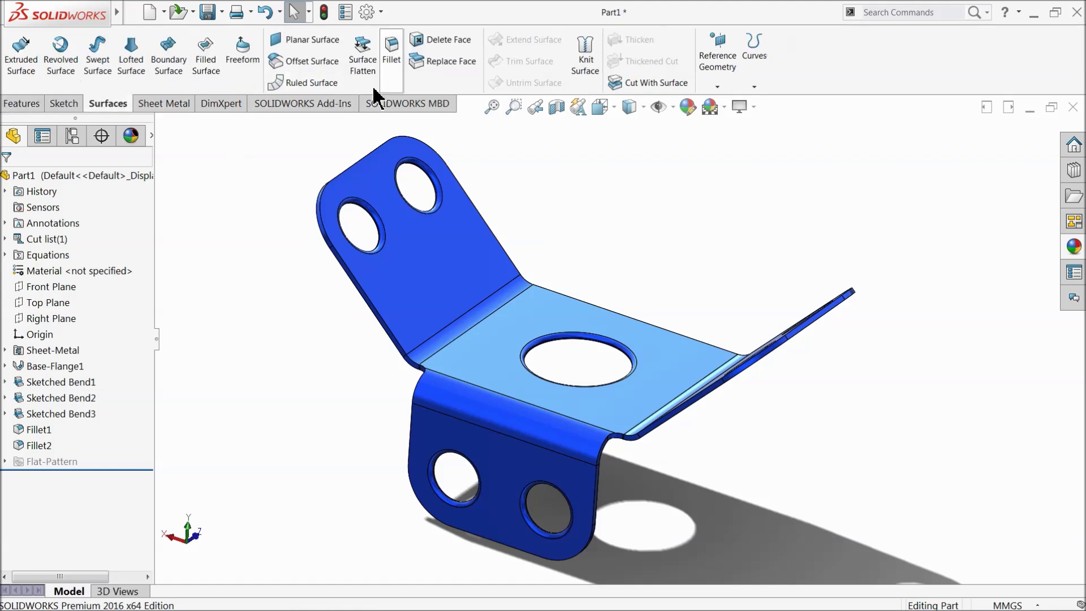
click(168, 104)
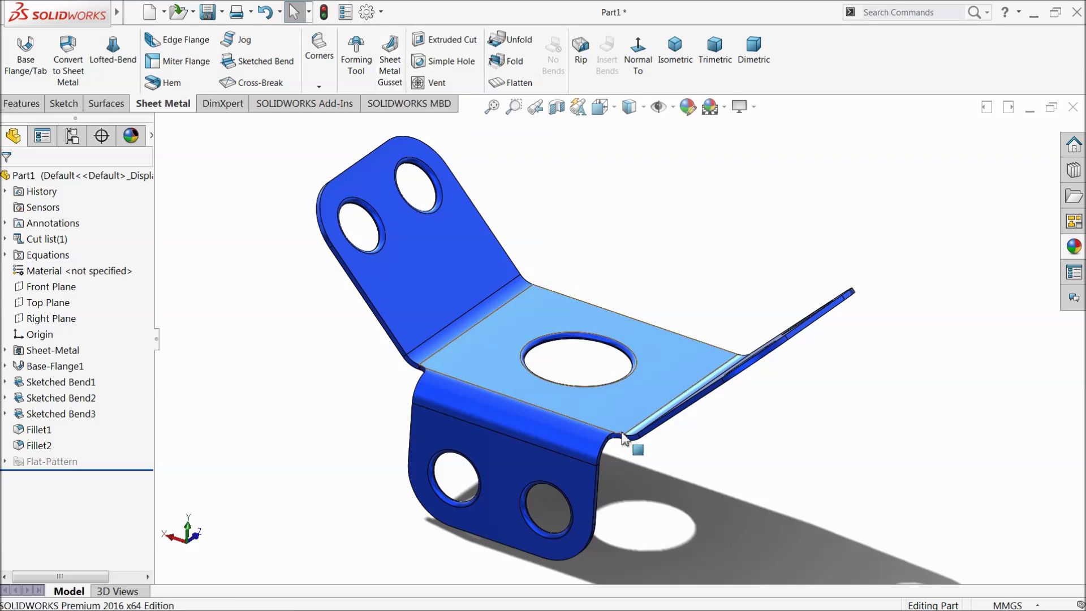
scroll(622, 425, up, 2)
scroll(622, 428, down, 1)
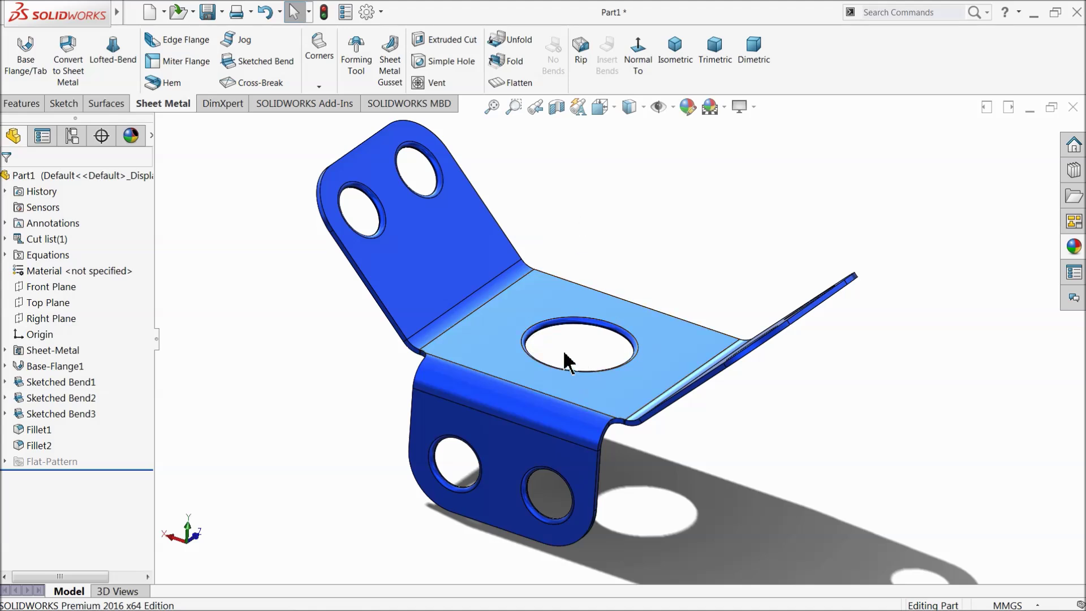
scroll(566, 361, down, 1)
scroll(557, 370, up, 1)
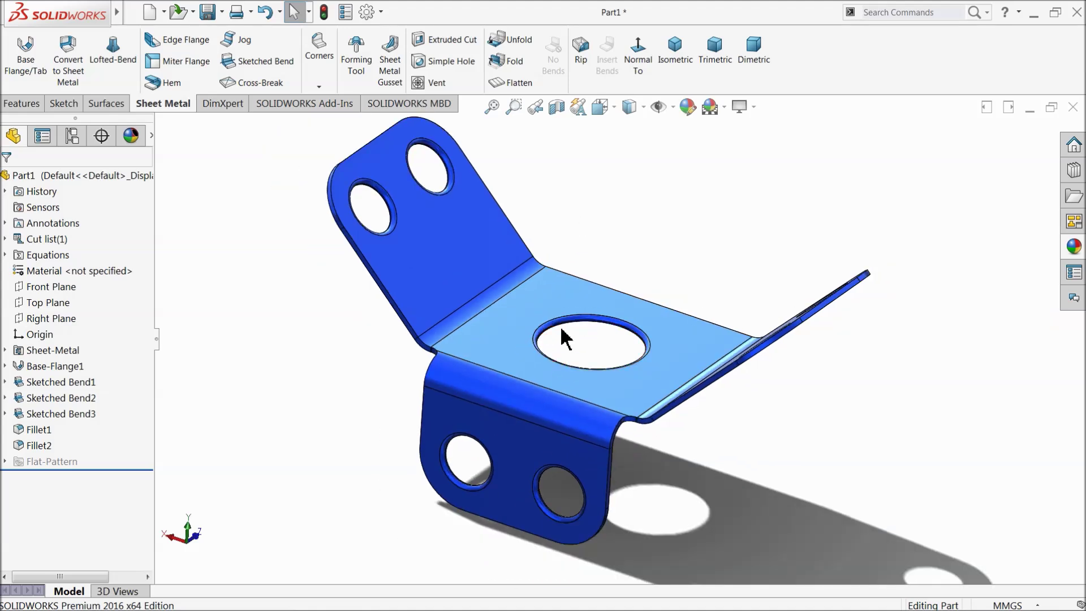
scroll(547, 311, down, 1)
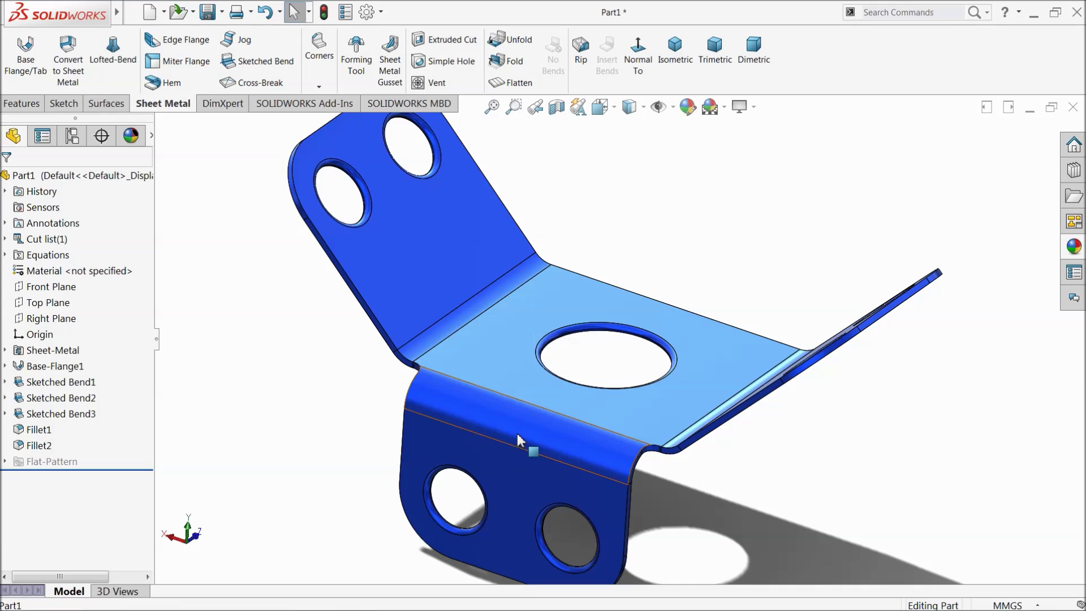
click(473, 309)
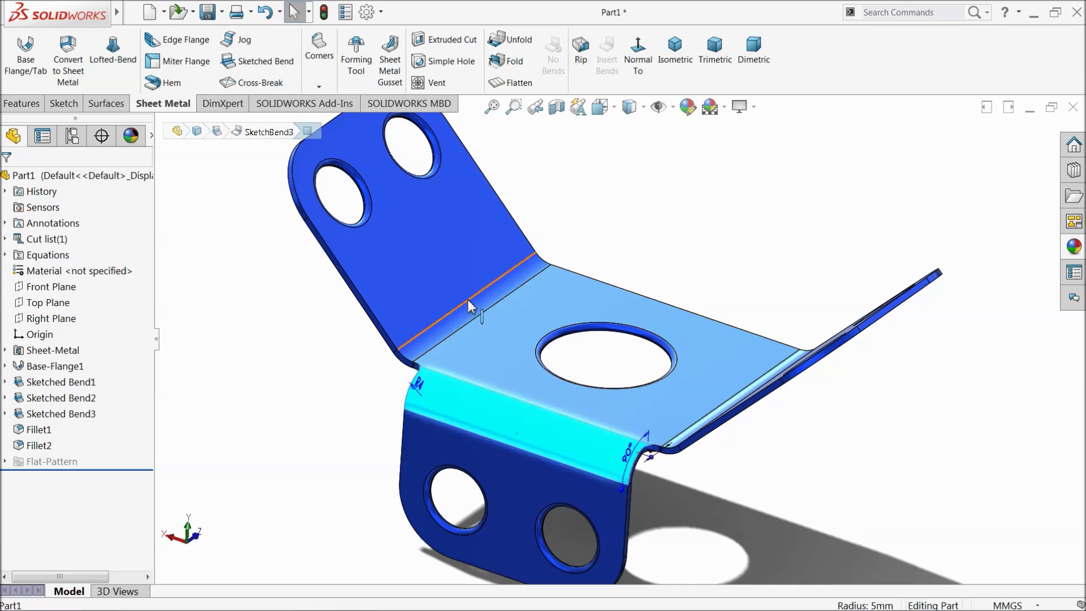
click(710, 289)
key(f)
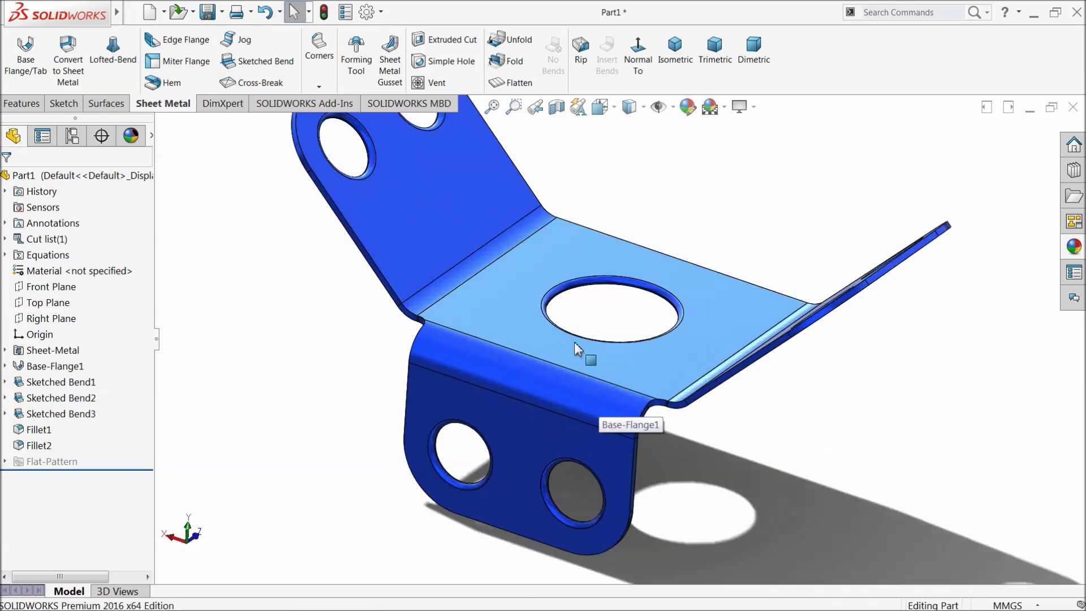
Start a sheet metal gusset referenced to the lower flange face and the top face
click(393, 71)
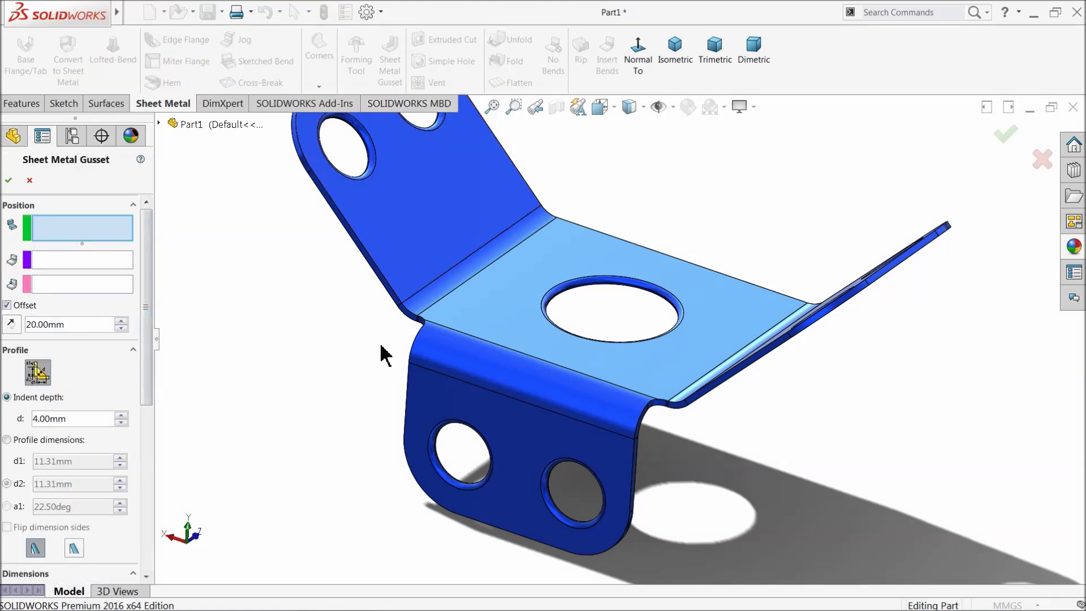
click(517, 438)
click(520, 333)
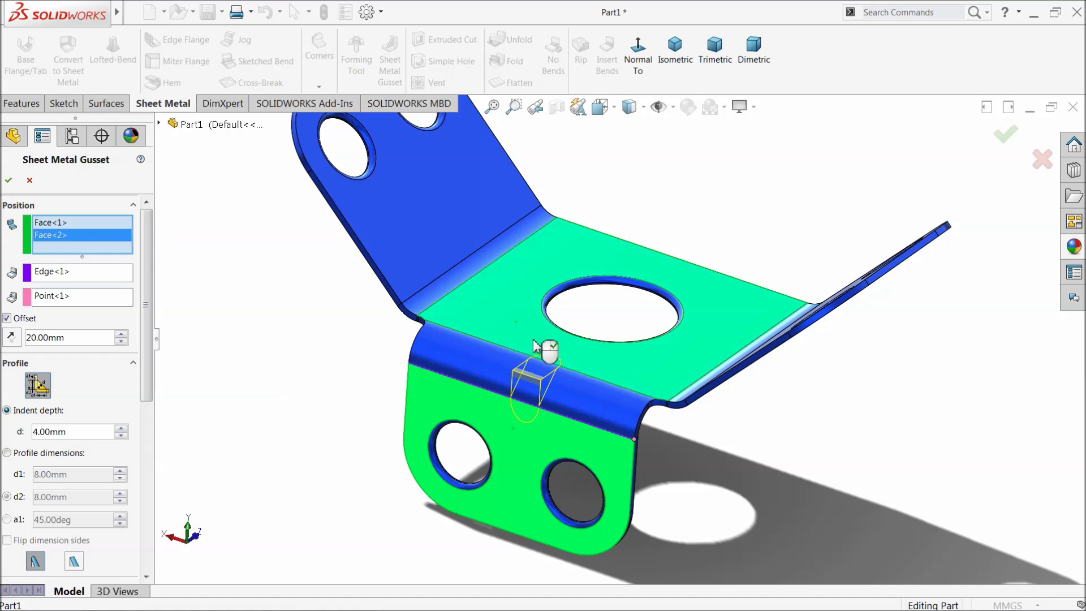
middle_drag(589, 432, 553, 386)
scroll(553, 387, down, 3)
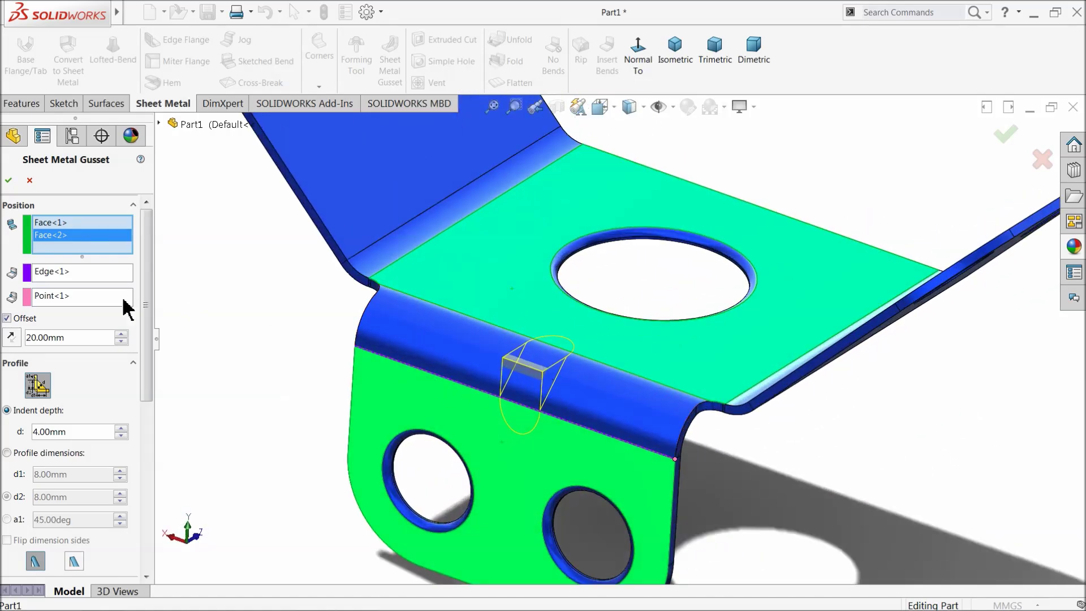
Set the gusset's edge and point references and return its offset to 20 mm
click(48, 275)
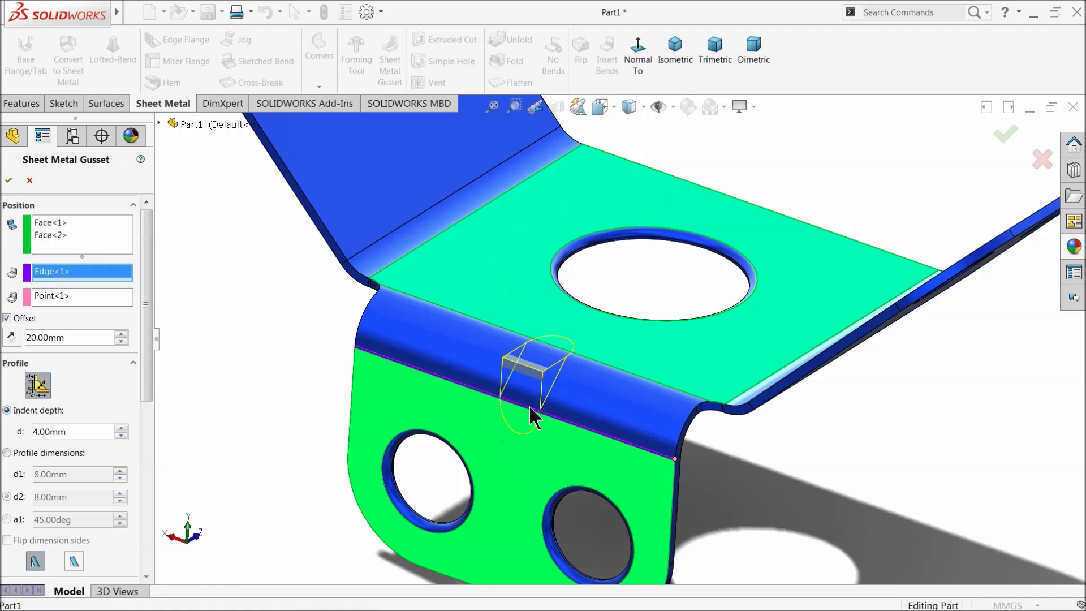
click(40, 297)
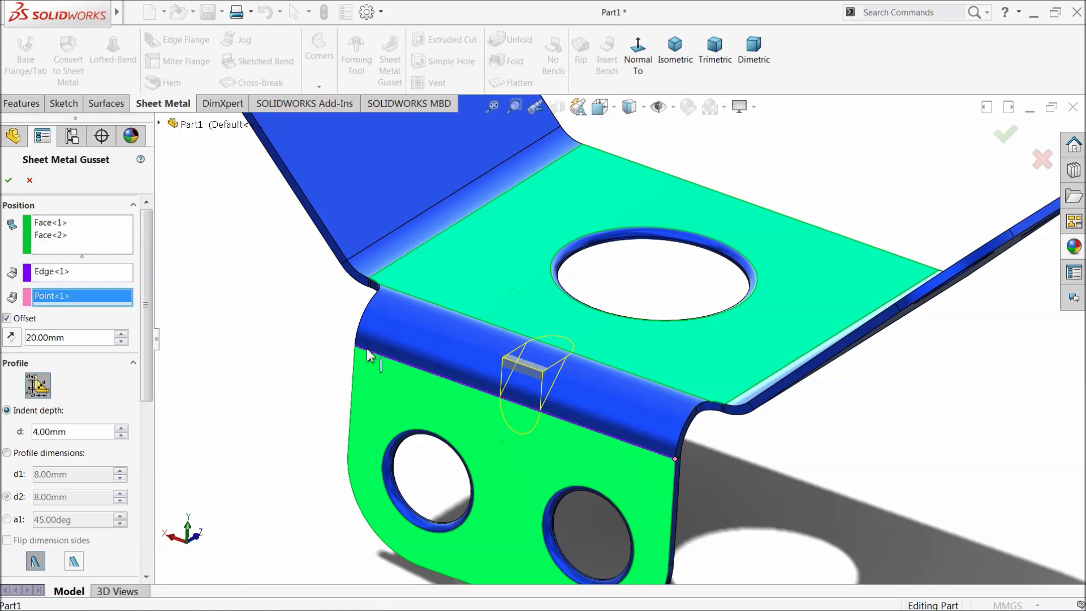
middle_drag(492, 430, 518, 410)
scroll(583, 424, down, 3)
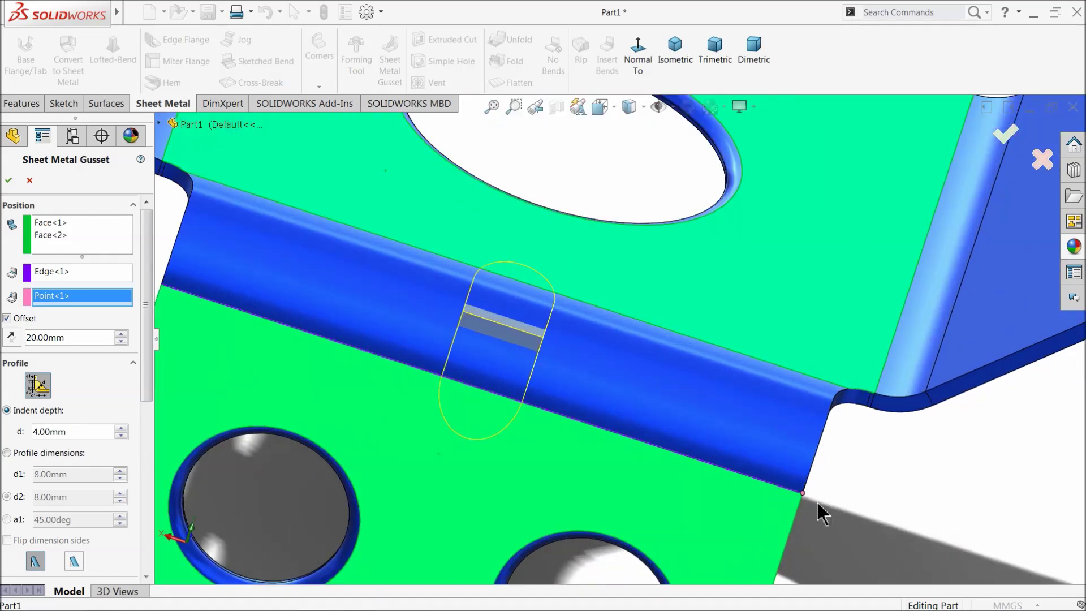
scroll(651, 461, up, 2)
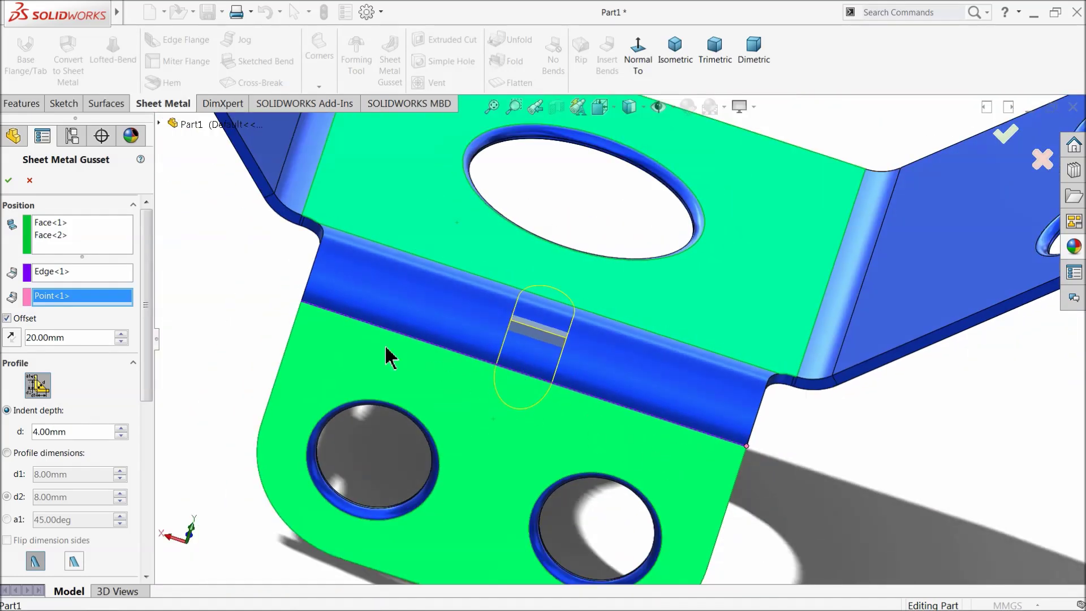
click(122, 341)
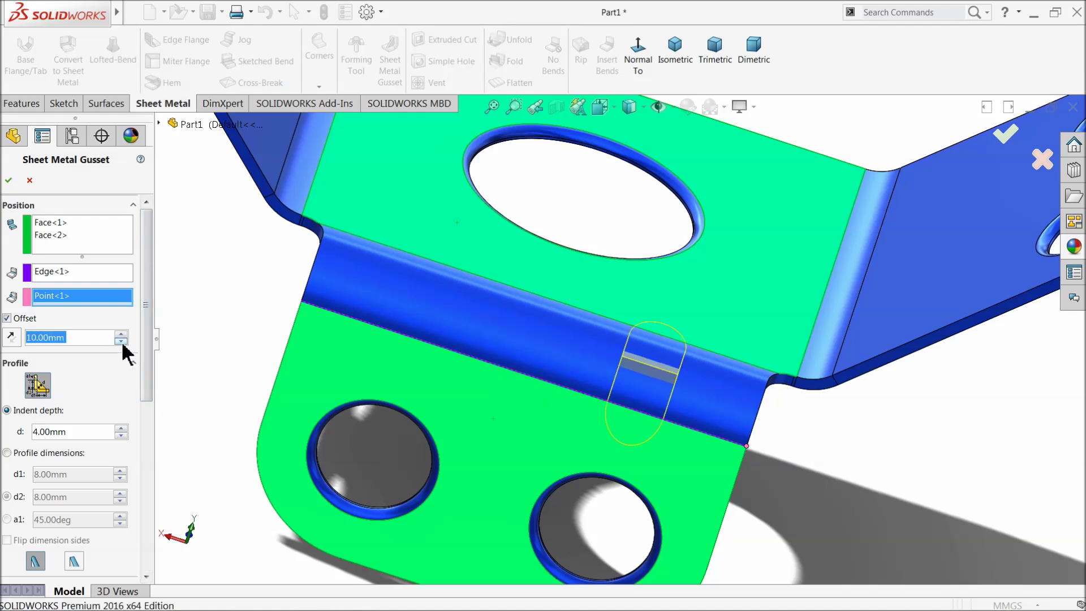
click(121, 334)
click(121, 334)
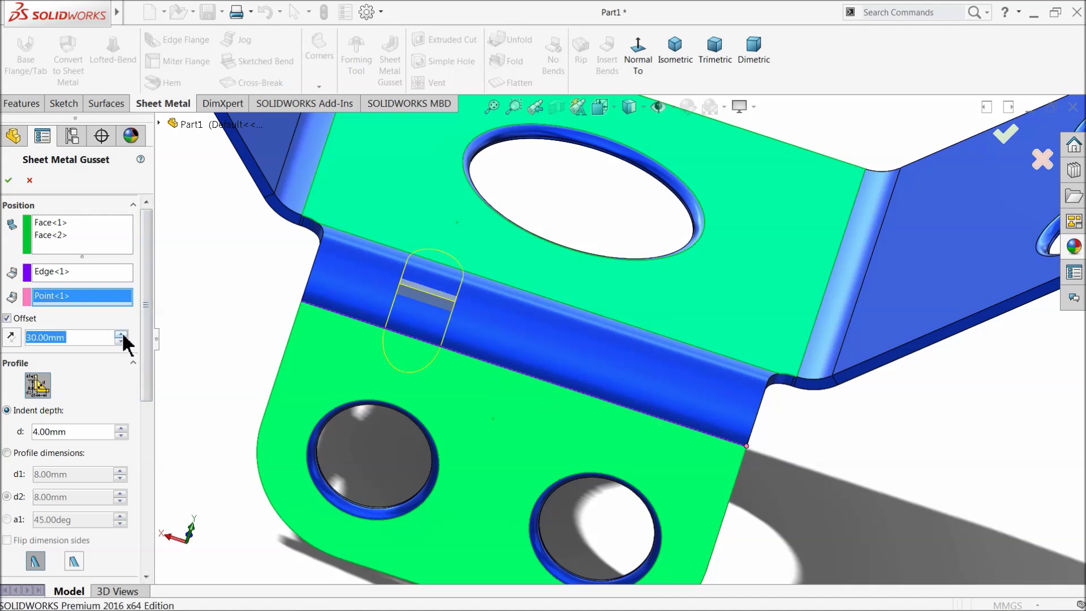
click(121, 341)
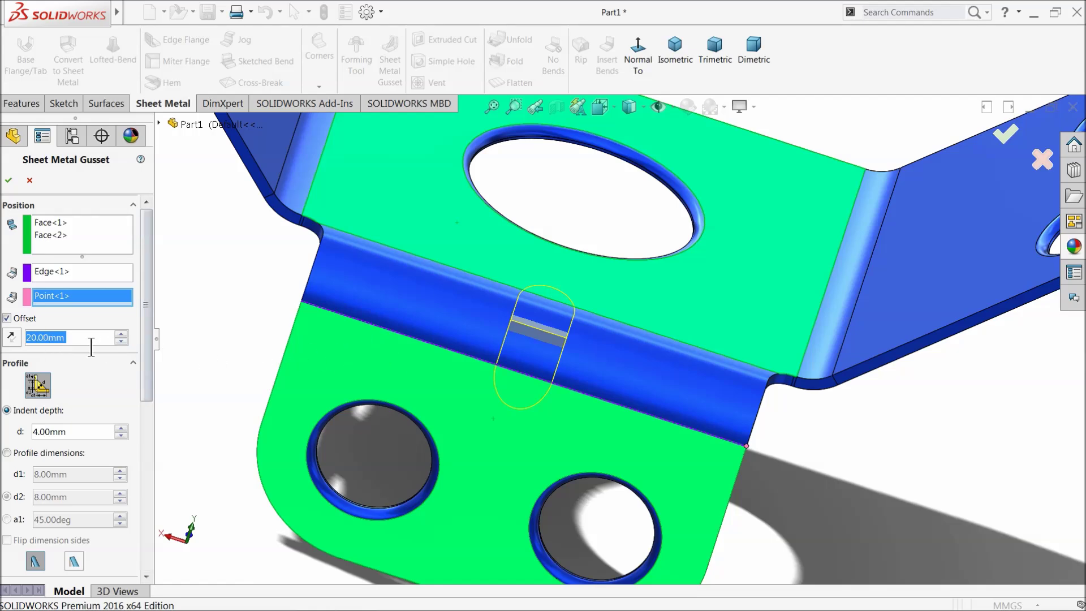
middle_drag(517, 355, 570, 285)
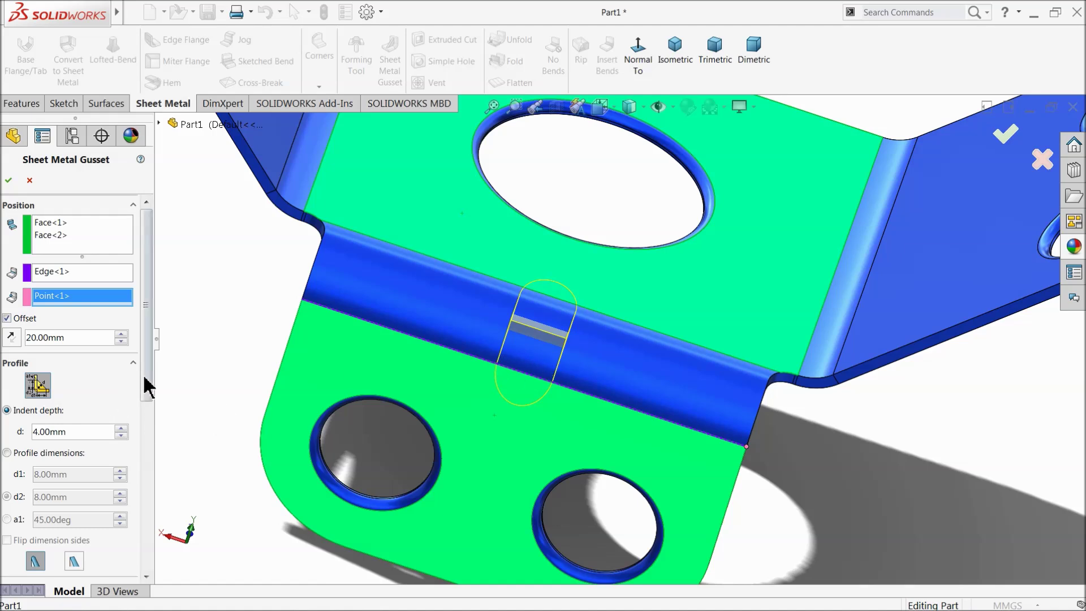
drag(145, 388, 142, 419)
Set the gusset indent width to 8.00 mm and build Sheet Metal Gusset6 on the 90° tab bend
drag(83, 363, 27, 370)
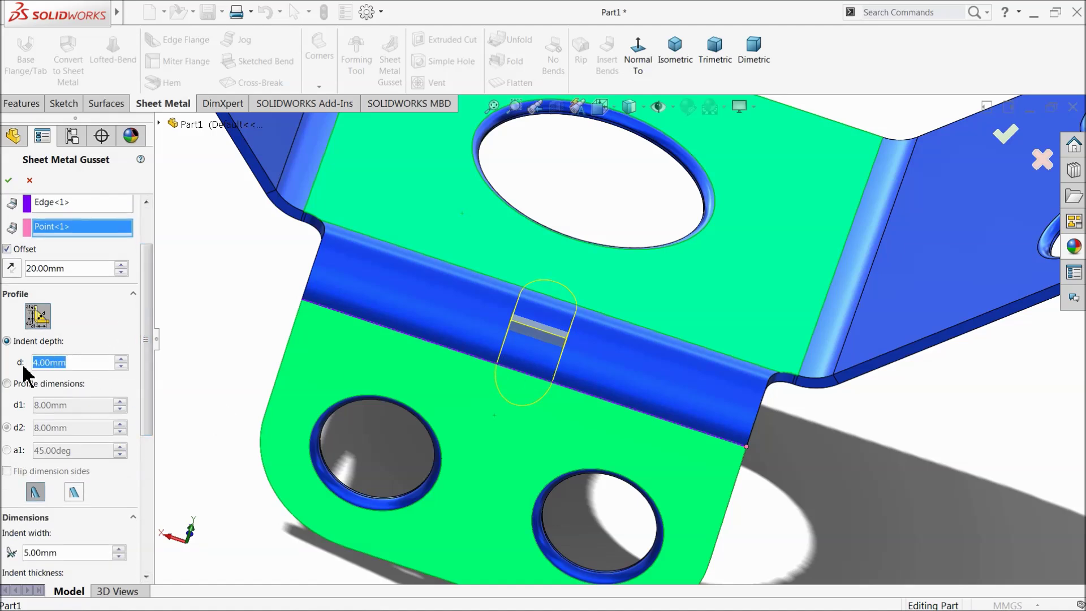
text(8)
key(Return)
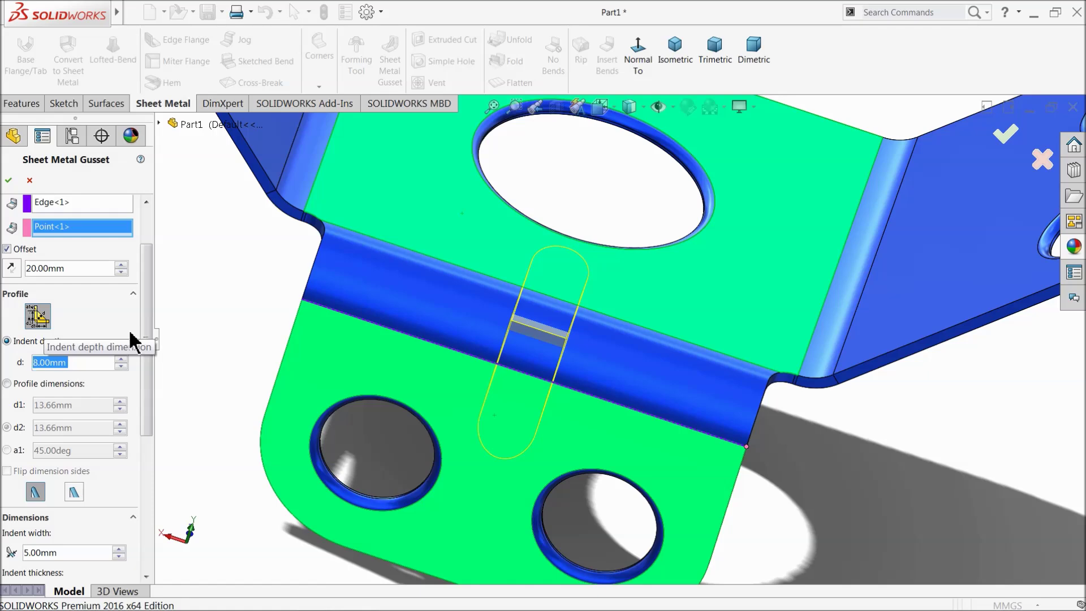
key(f)
middle_drag(396, 362, 492, 369)
scroll(591, 334, down, 5)
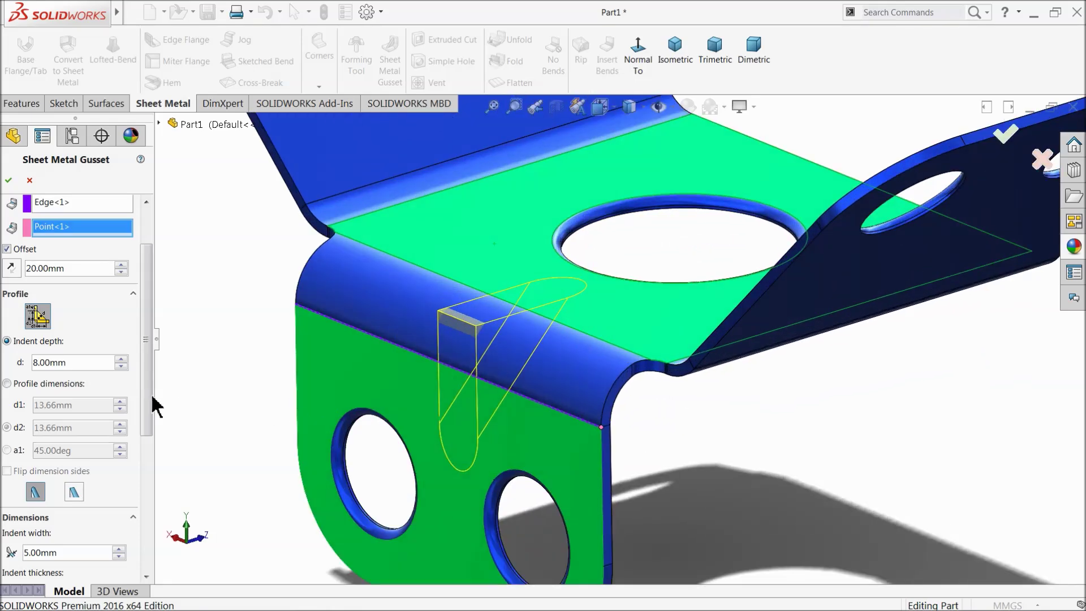
text(6)
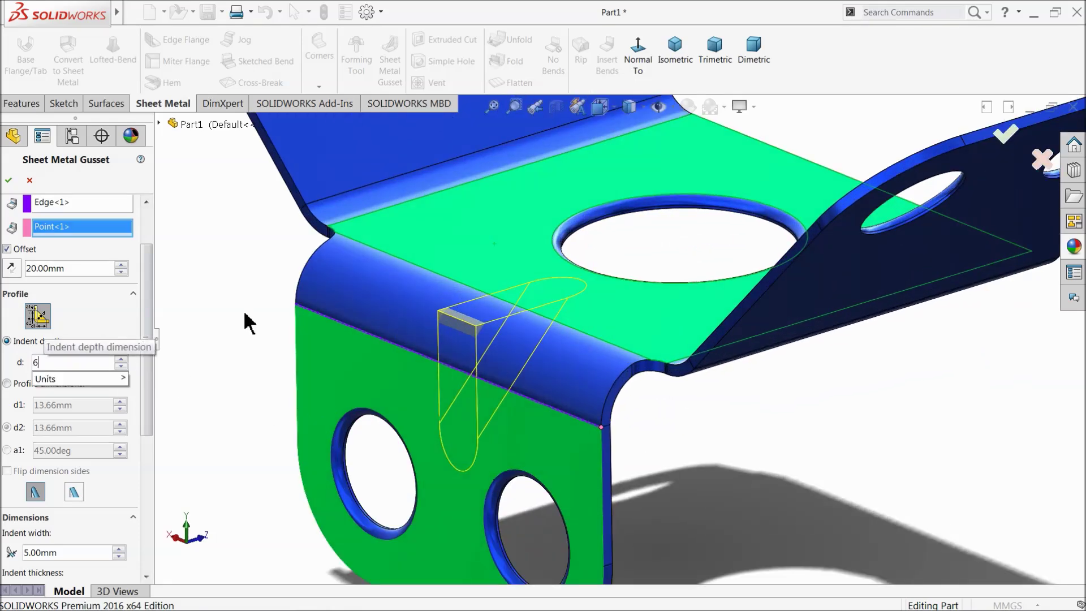
mouse_move(240, 358)
middle_down()
mouse_move(255, 351)
mouse_move(231, 364)
middle_up()
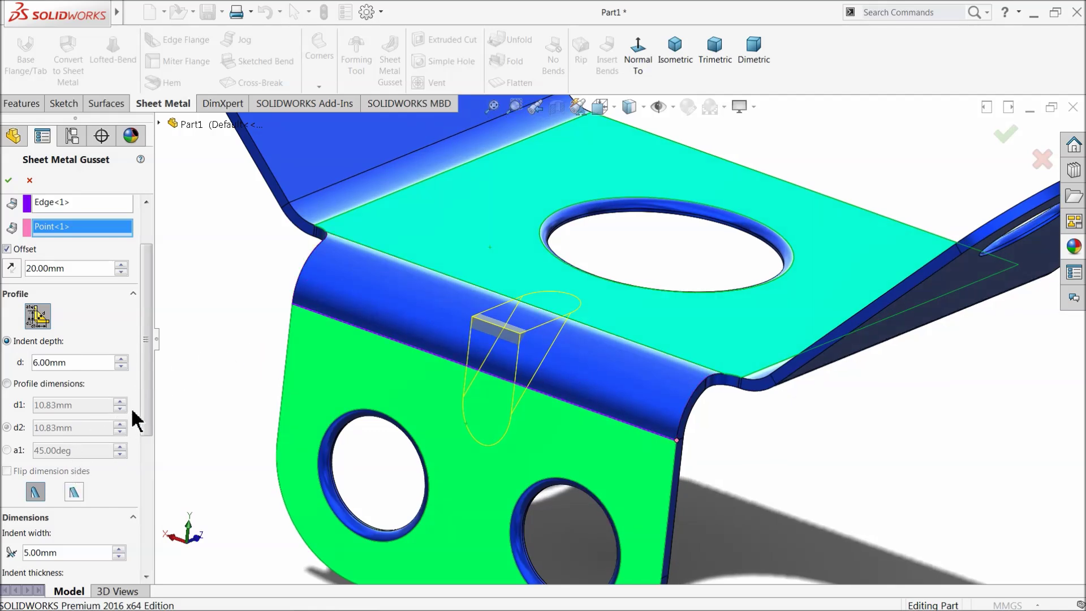
scroll(133, 412, down, 5)
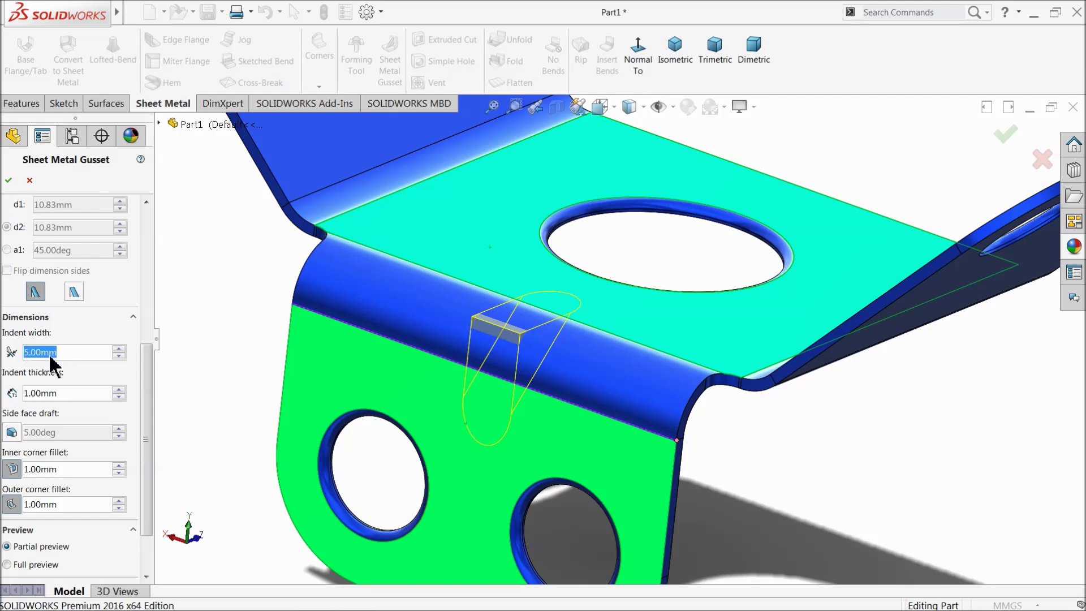
text(8)
key(Return)
mouse_move(459, 391)
middle_down()
mouse_move(484, 407)
mouse_move(461, 400)
middle_up()
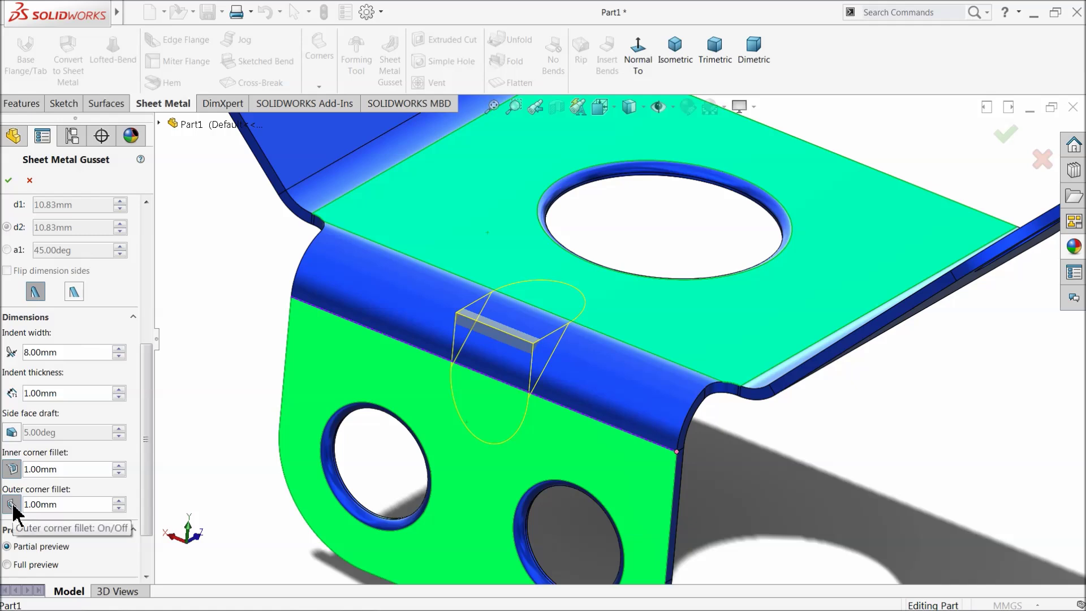
click(9, 182)
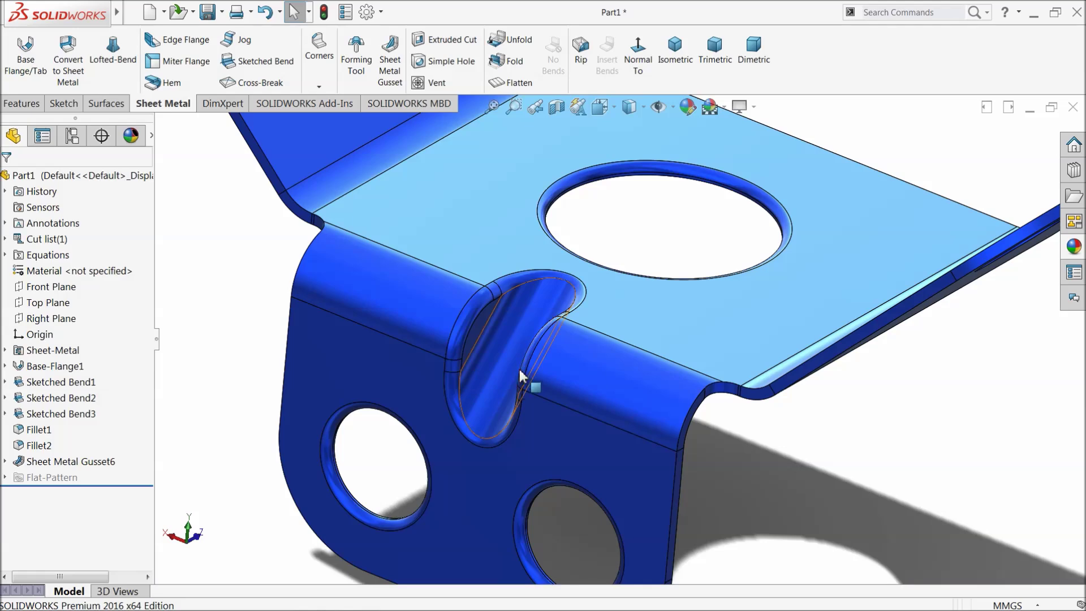
Inspect the finished Sheet Metal Gusset6 from the front and begin another gusset
middle_drag(522, 374, 585, 269)
scroll(546, 392, up, 5)
scroll(606, 257, down, 3)
scroll(595, 270, up, 3)
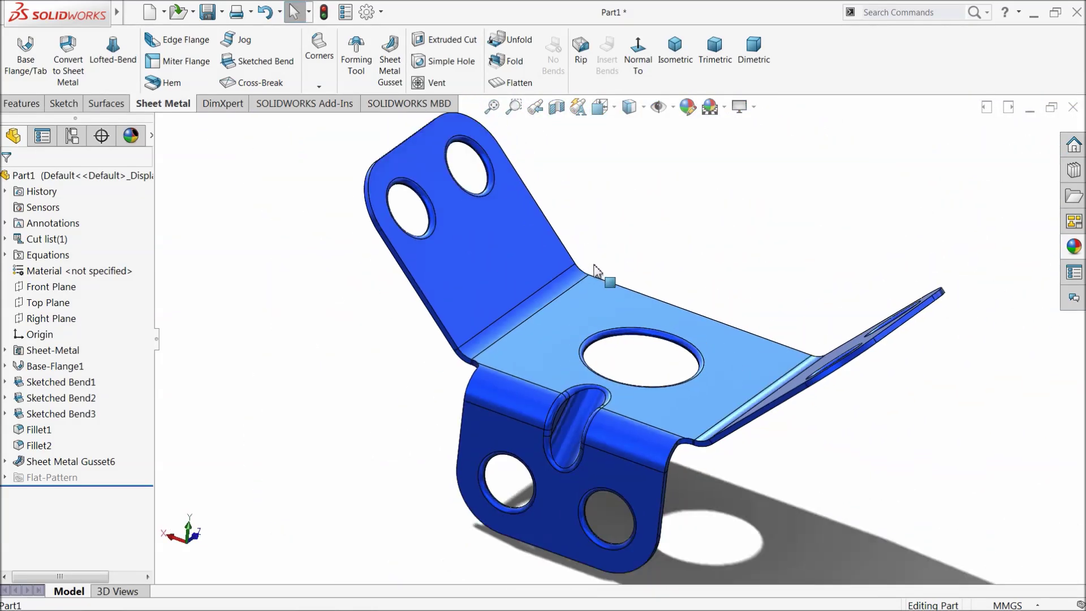
scroll(594, 271, down, 2)
click(391, 63)
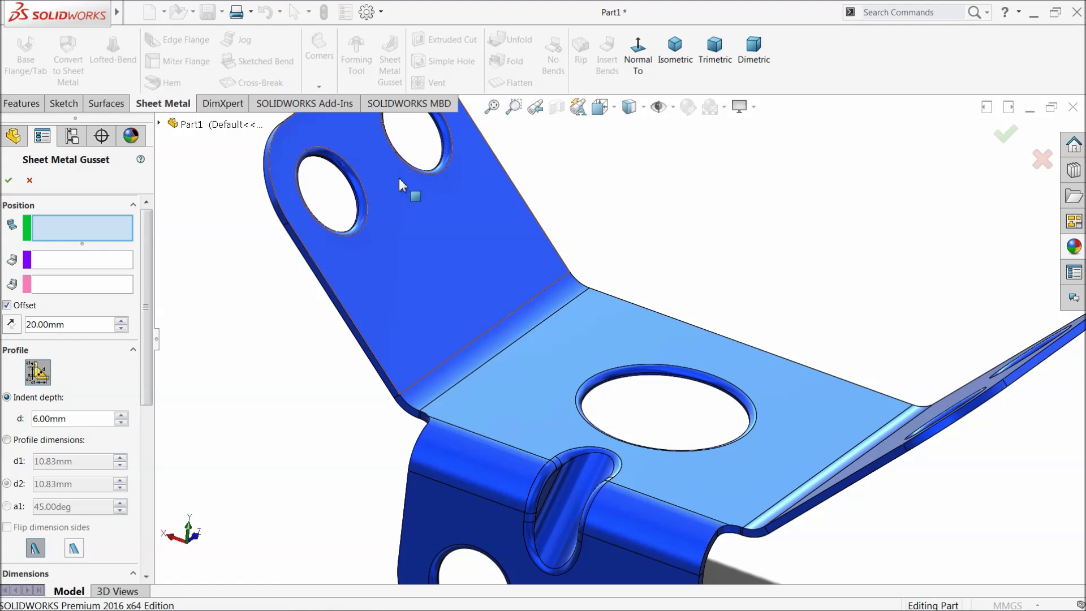
Place the second gusset on the 45° side bend using the rear flange and base faces, adjusting its offset
click(465, 262)
click(586, 357)
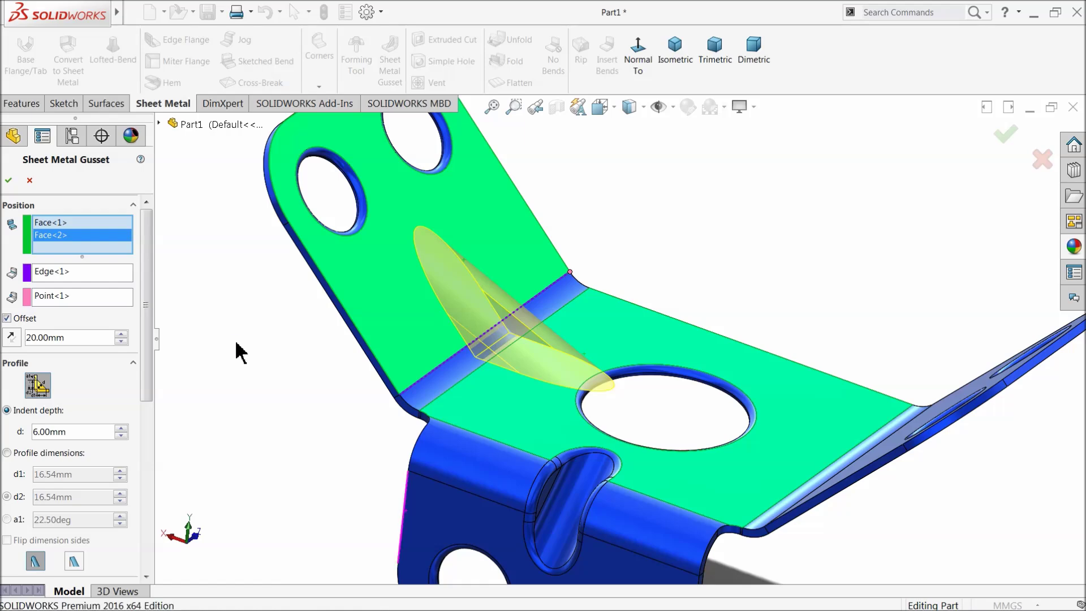
middle_drag(238, 352, 204, 385)
click(121, 341)
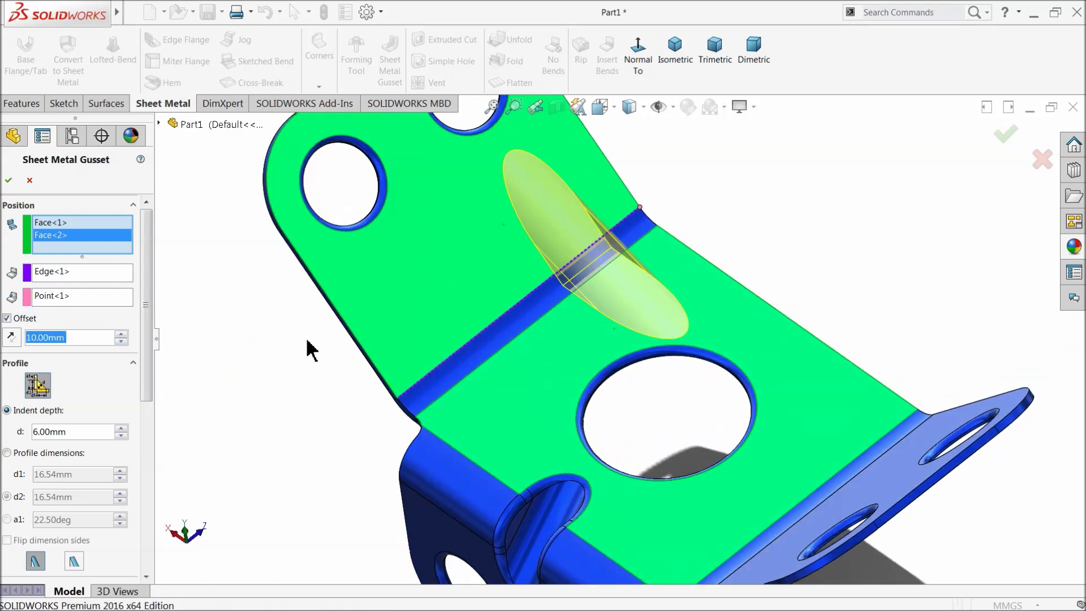
middle_drag(305, 339, 369, 387)
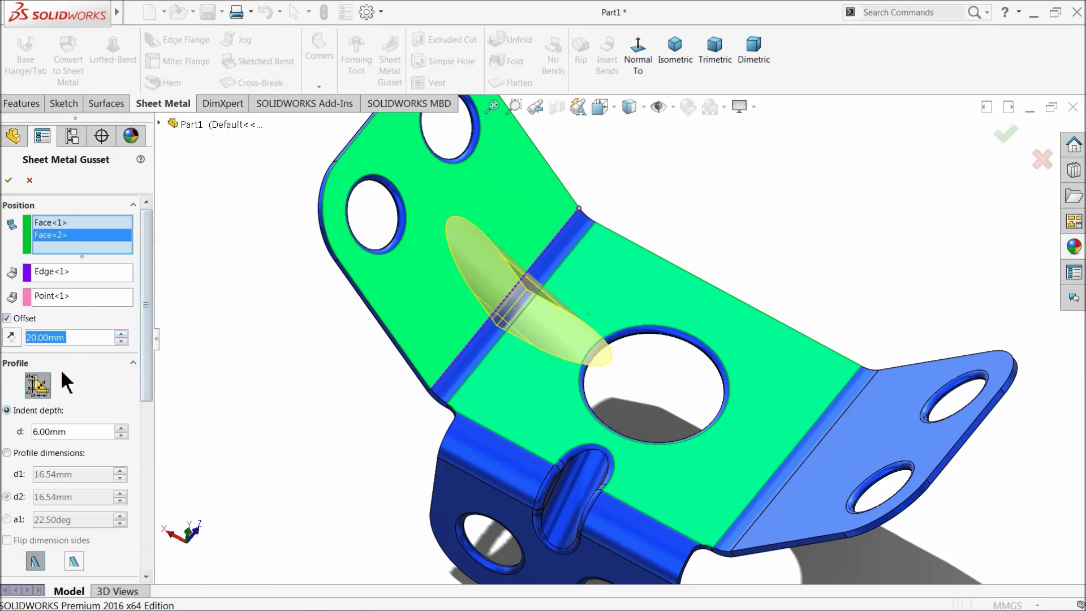
scroll(141, 396, down, 3)
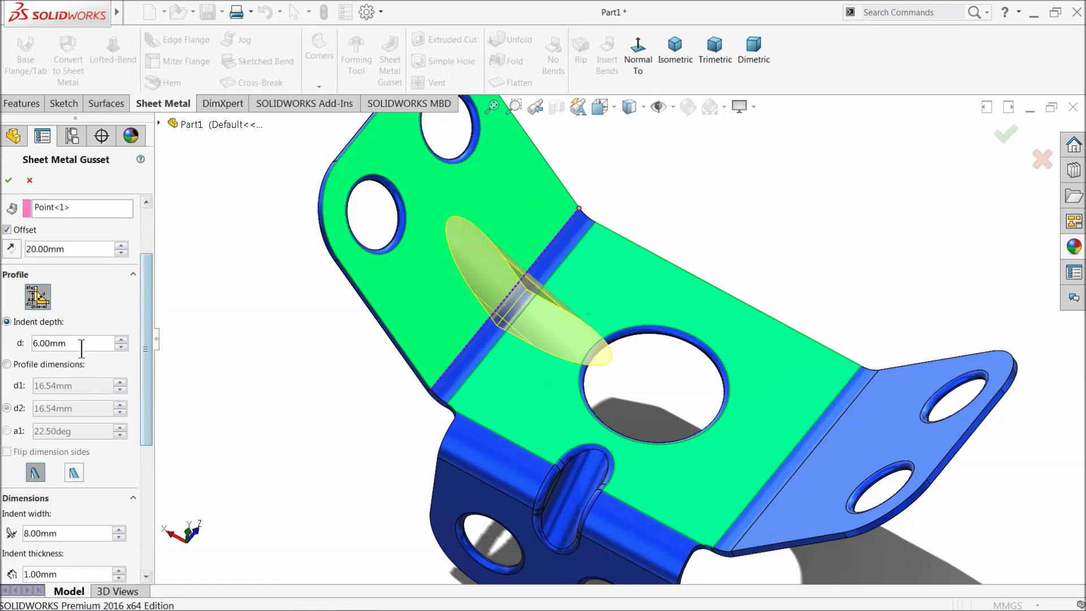
Give the second gusset a 4.00 mm indent depth and 5.00 mm width, creating Sheet Metal Gusset7
drag(85, 343, 25, 343)
text(4)
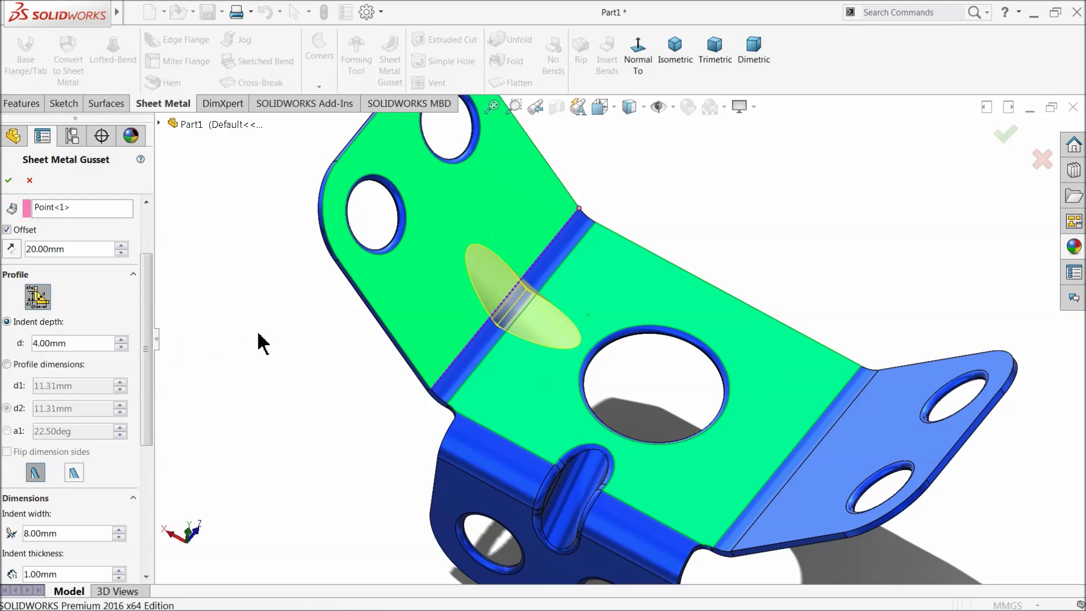
drag(146, 419, 149, 509)
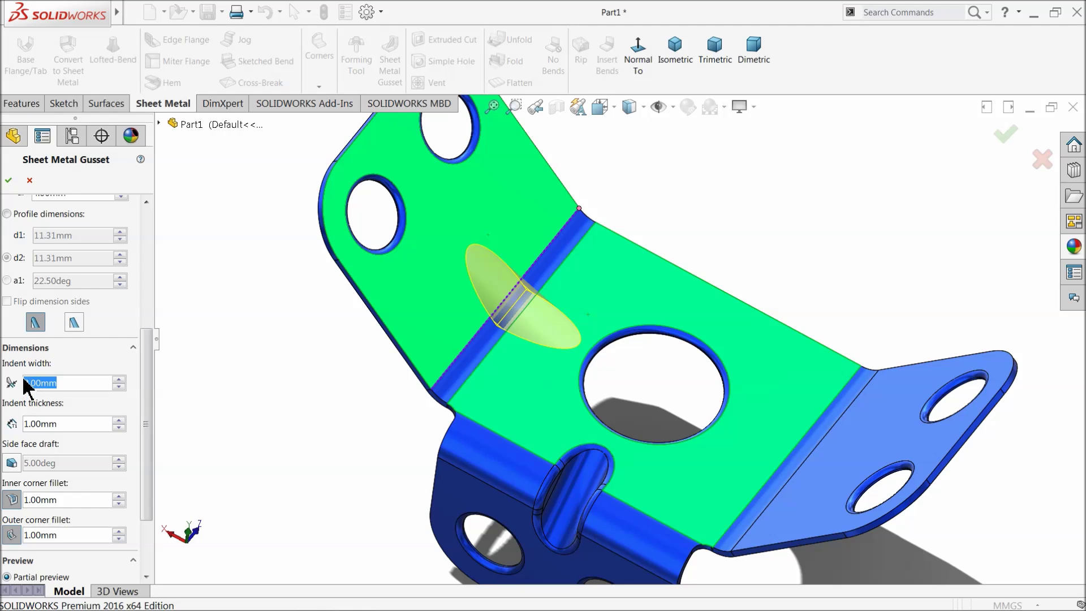
text(5)
key(Return)
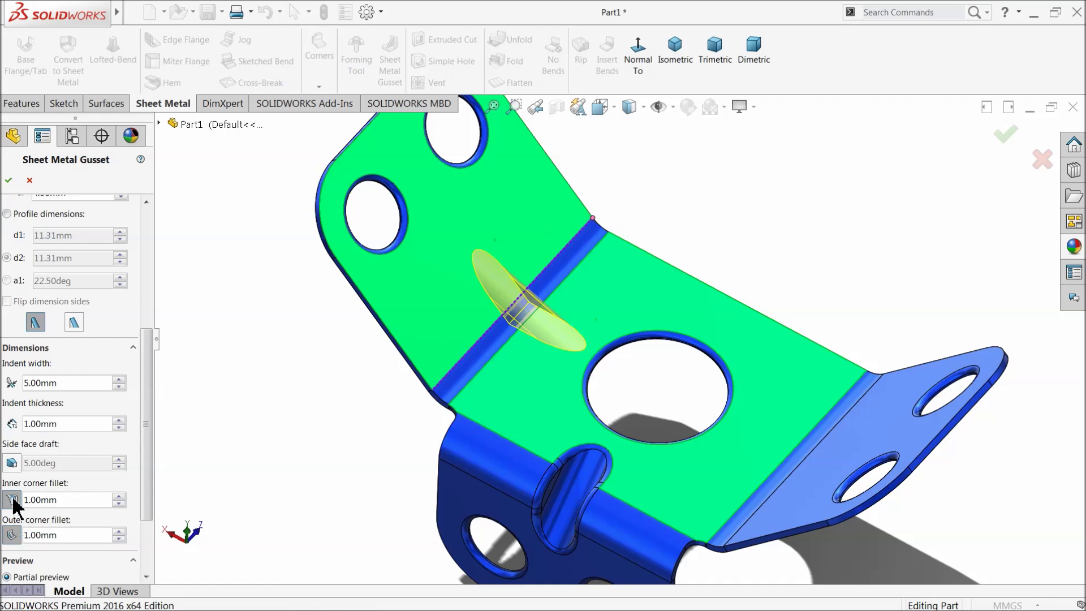
click(8, 182)
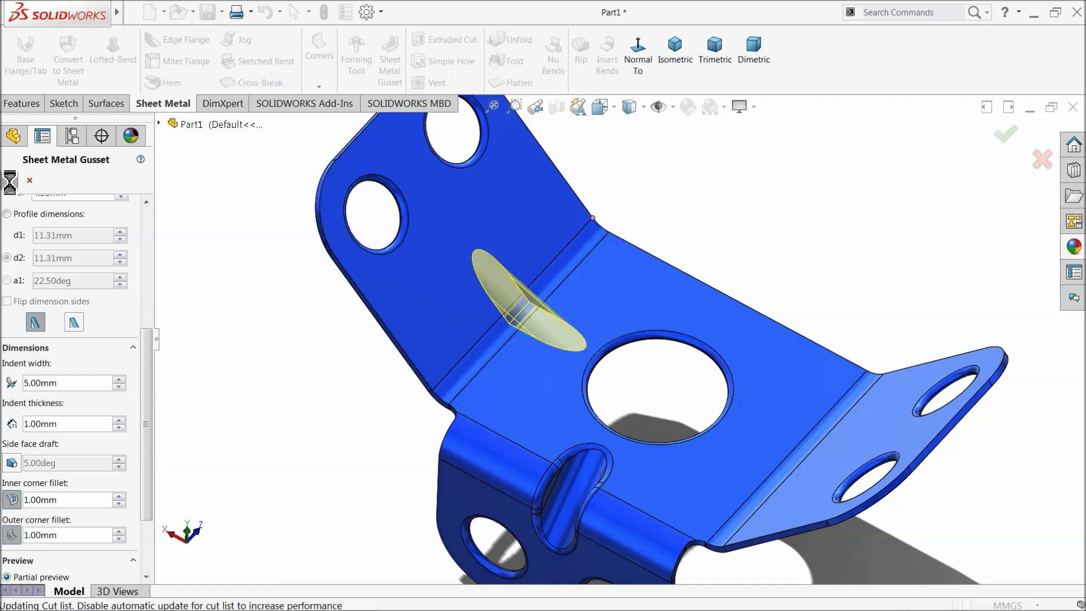
middle_drag(571, 354, 470, 334)
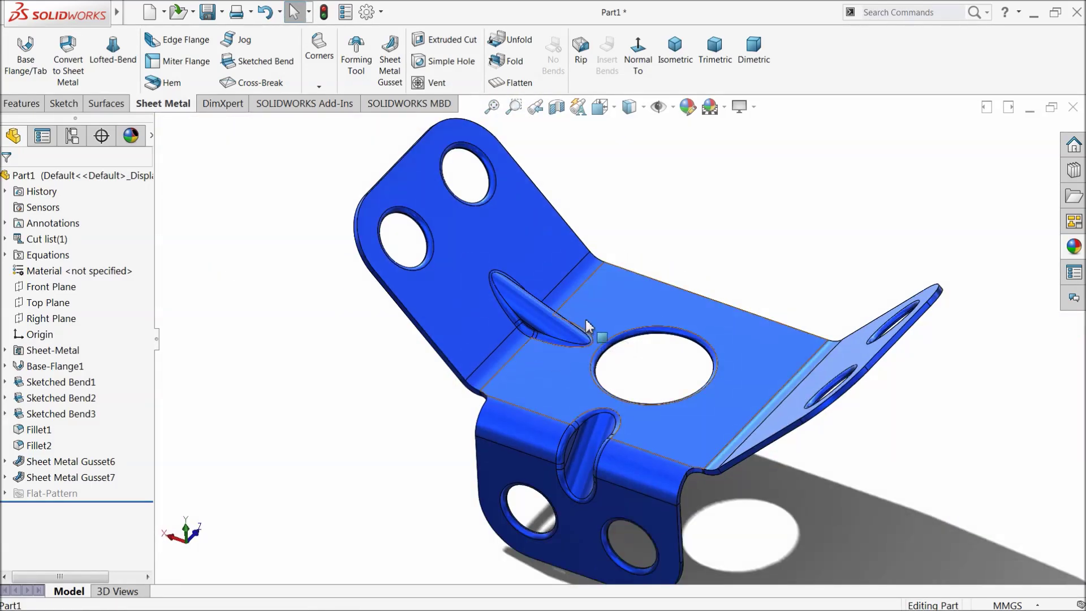
Mirror Sheet Metal Gusset7 about the Right Plane as Mirror2, adding a gusset on the opposite 45° bend
middle_drag(616, 381, 711, 358)
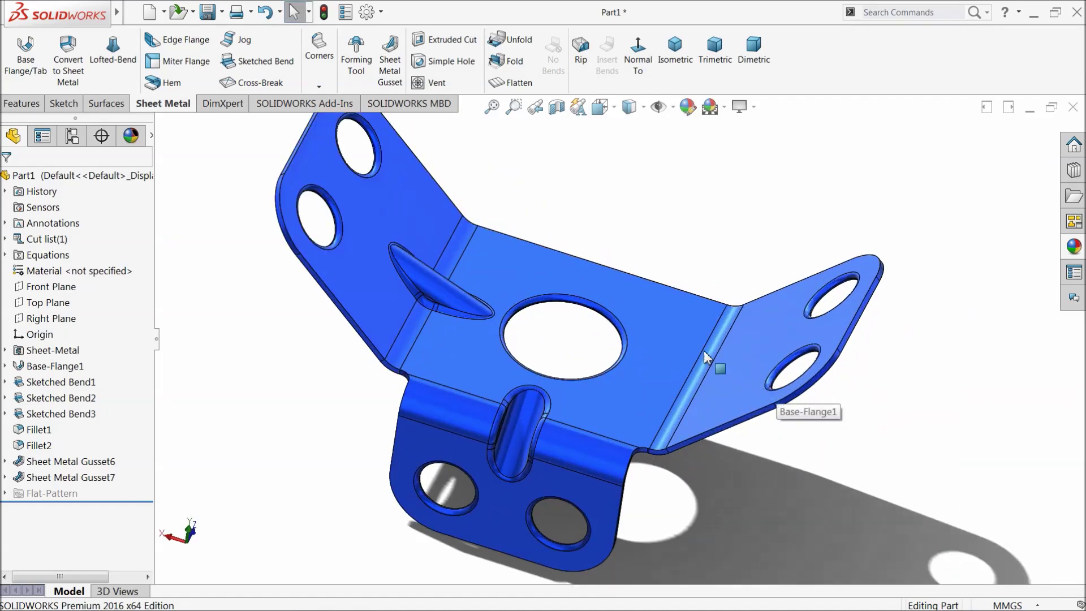
click(48, 319)
middle_drag(635, 271, 634, 249)
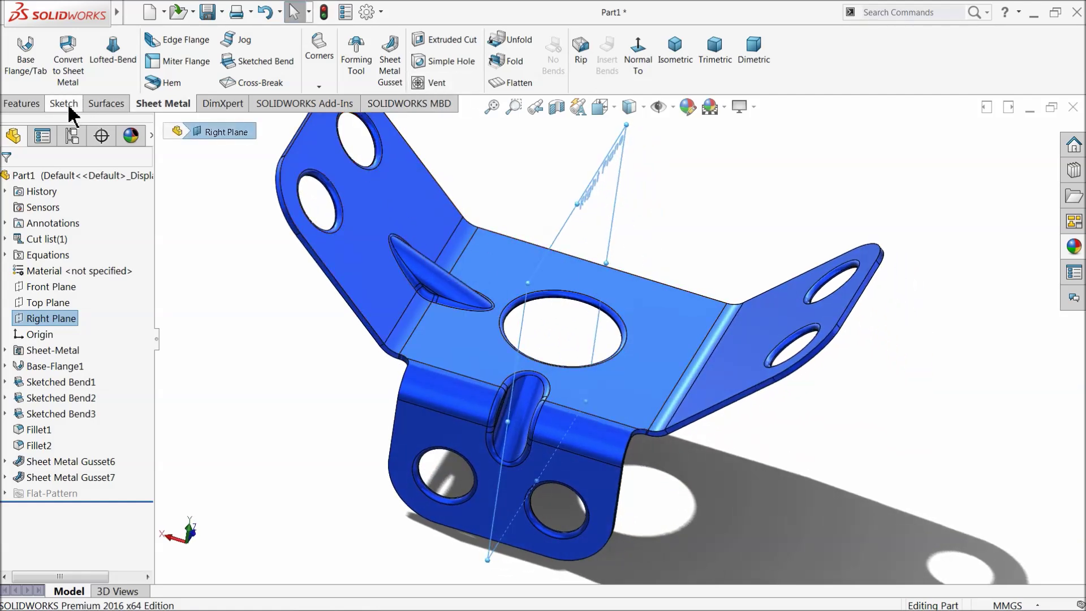
click(26, 103)
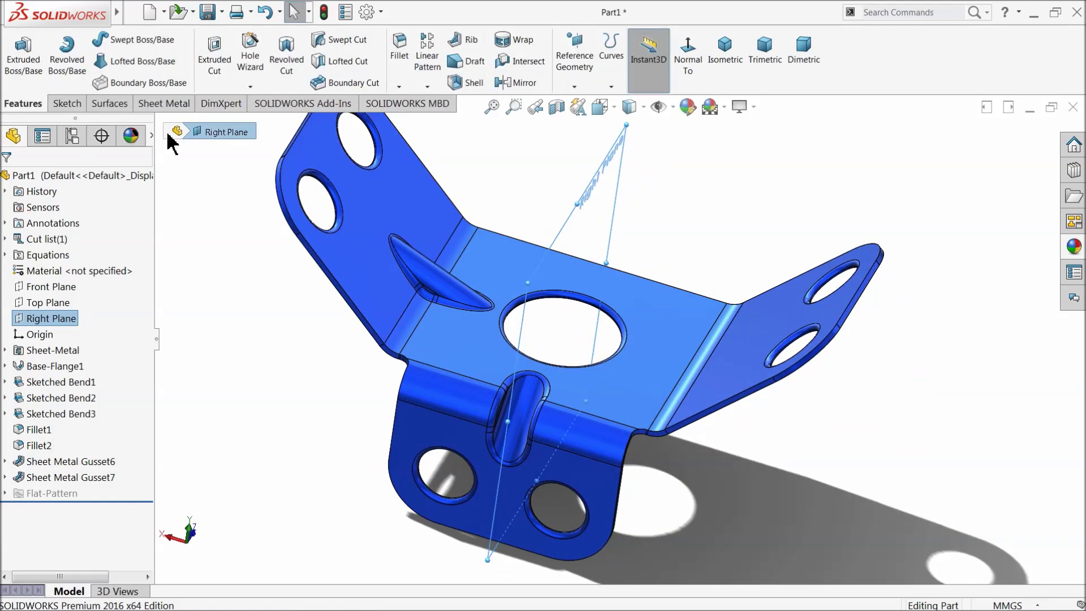
click(519, 82)
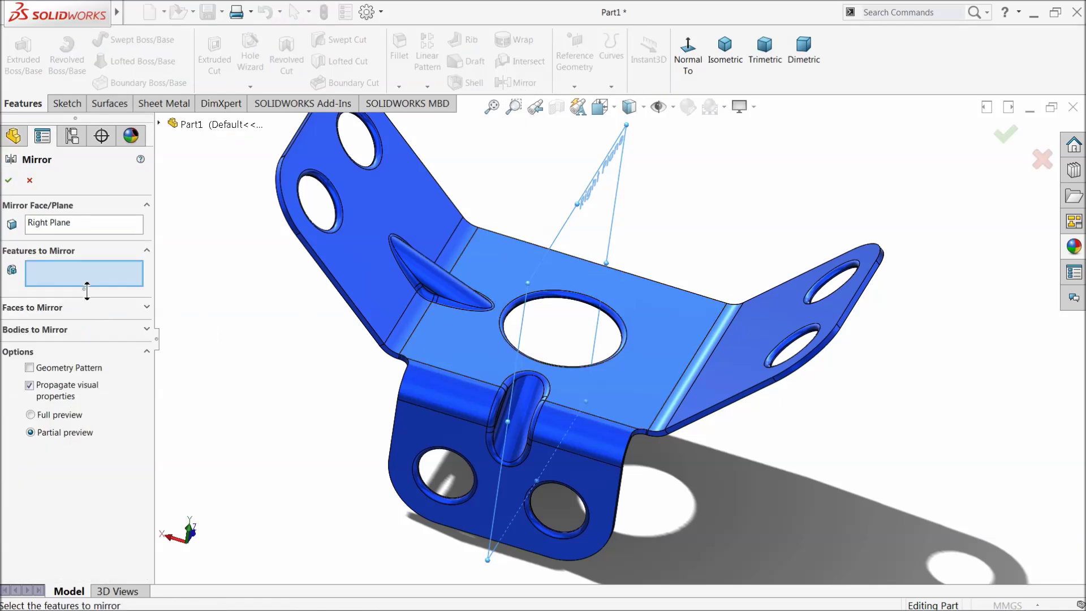
click(441, 306)
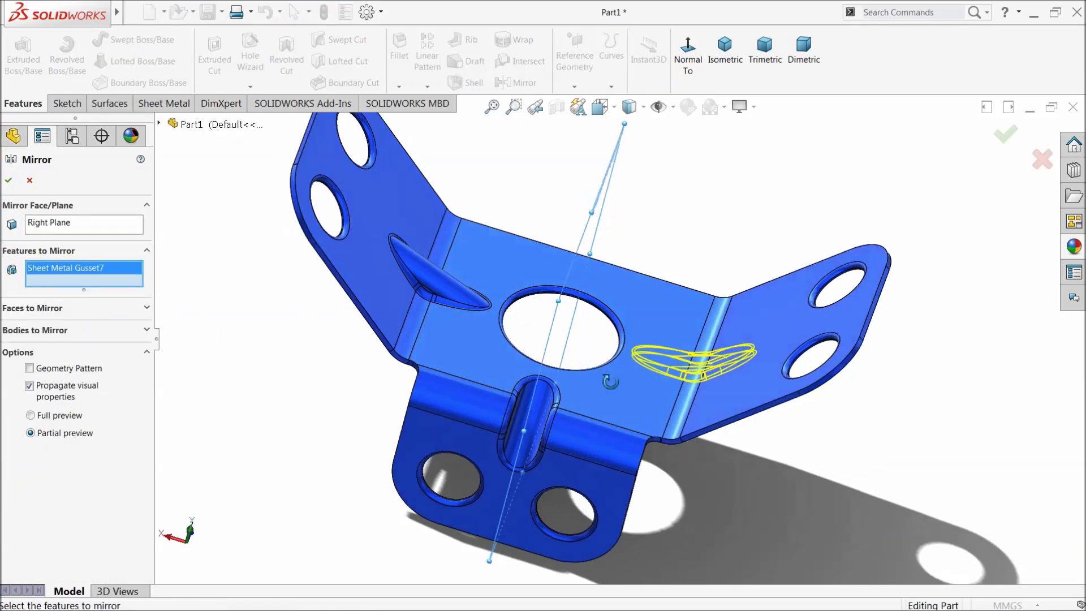
scroll(725, 382, up, 2)
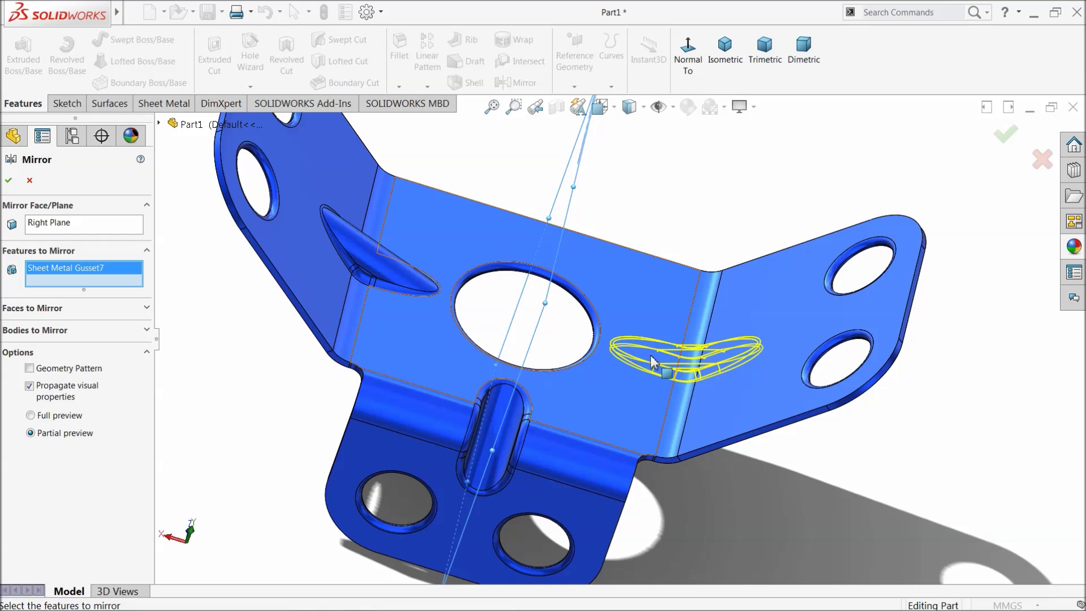
click(8, 180)
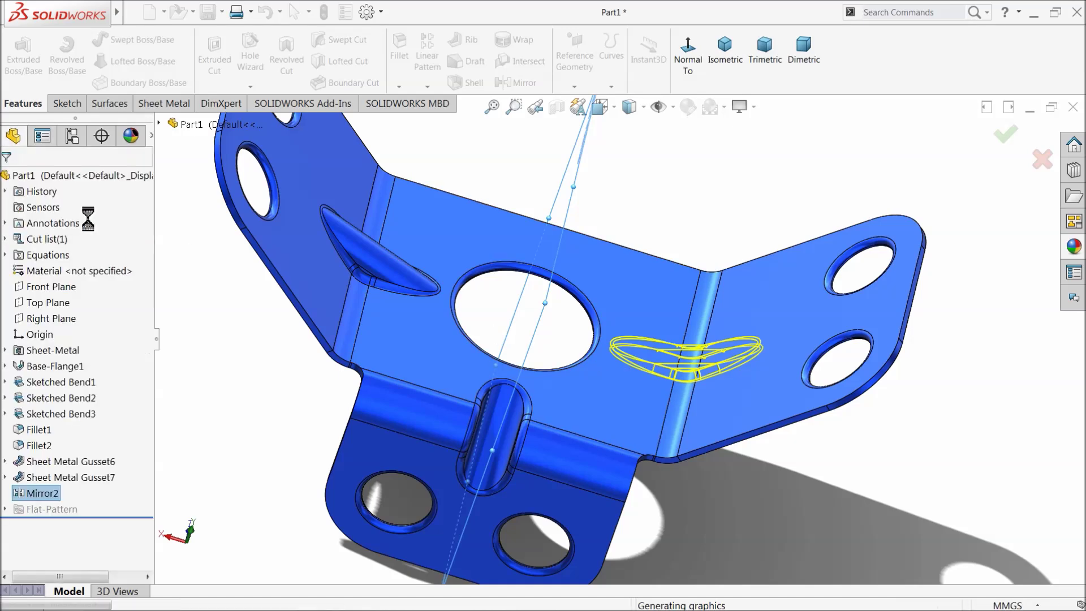
mouse_move(563, 359)
middle_down()
mouse_move(466, 213)
mouse_move(359, 315)
mouse_move(330, 402)
mouse_move(323, 290)
mouse_move(547, 449)
mouse_move(538, 456)
mouse_move(542, 447)
middle_up()
scroll(568, 323, down, 2)
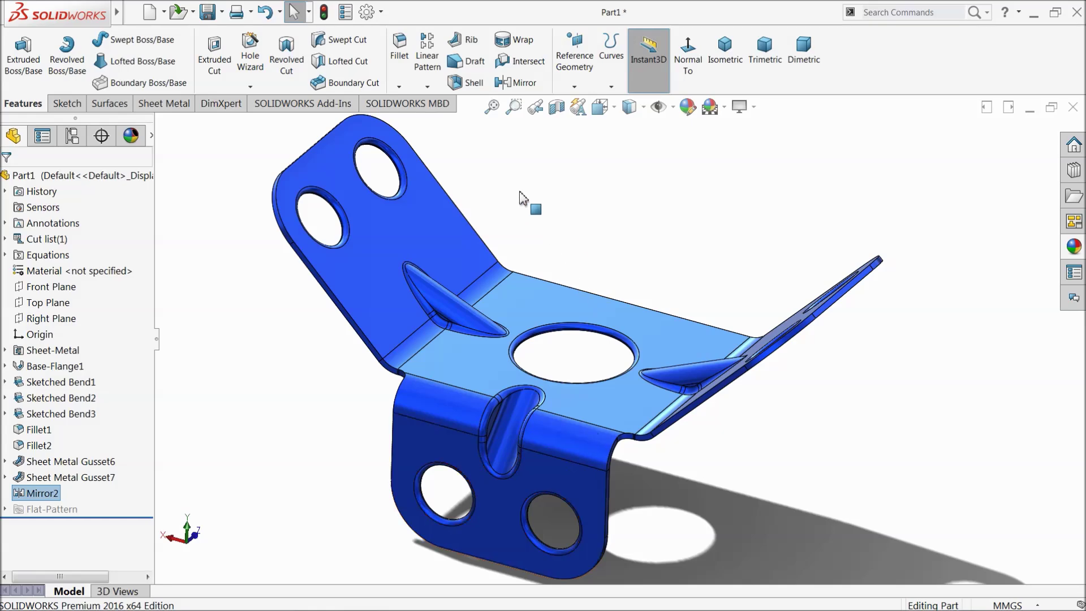
click(160, 105)
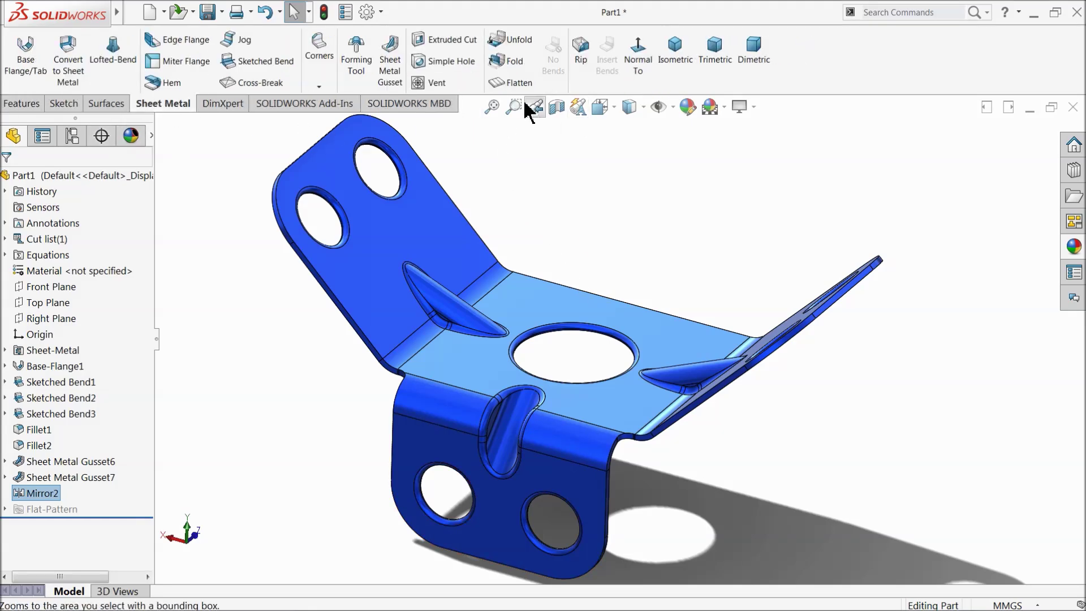
click(514, 83)
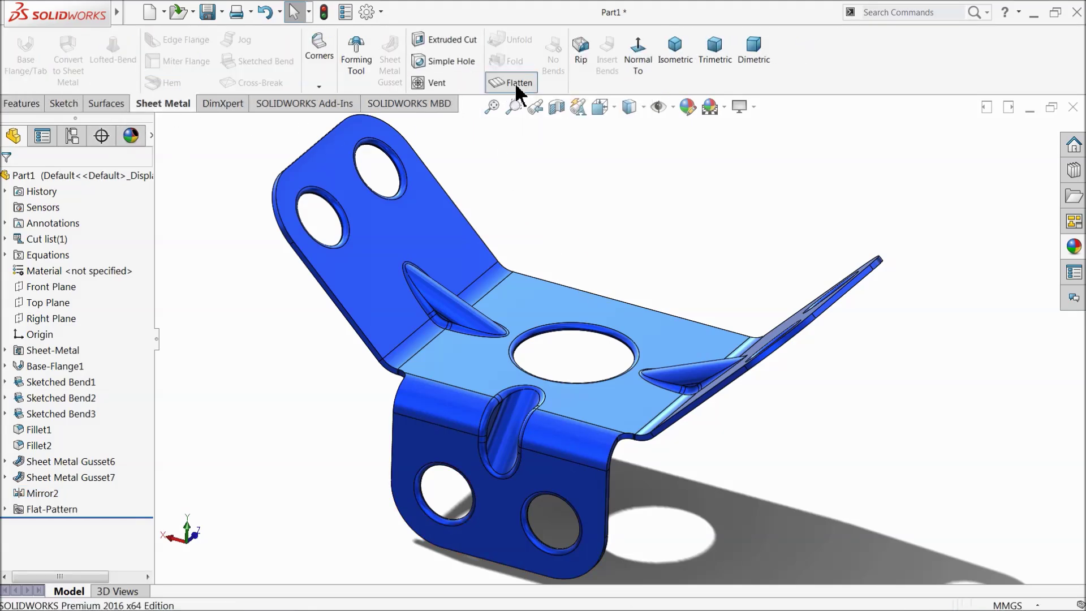
middle_drag(566, 367, 552, 335)
scroll(558, 342, down, 2)
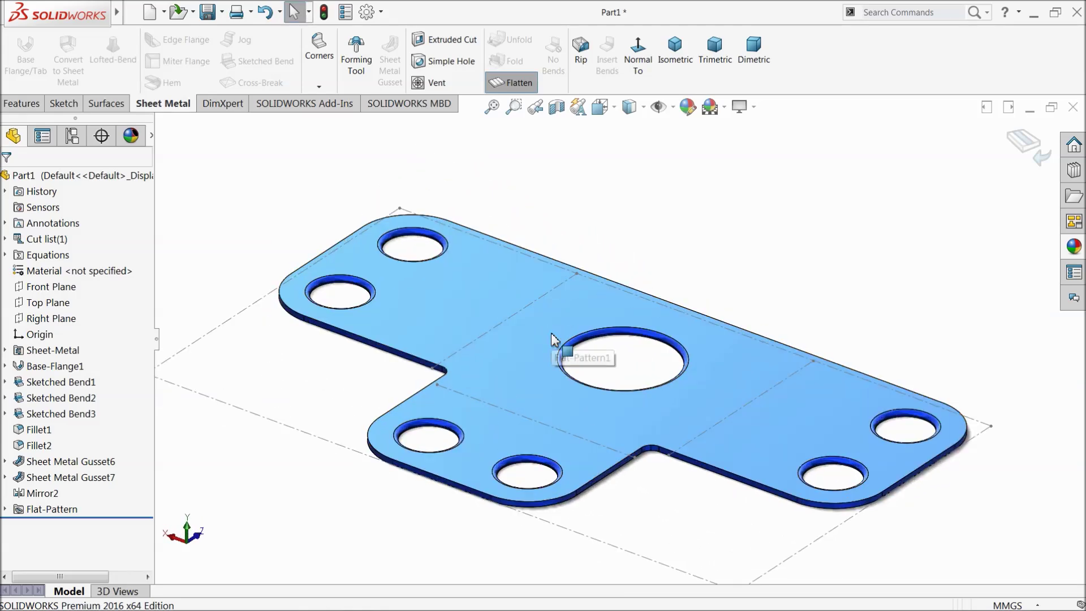
scroll(696, 433, down, 2)
mouse_move(471, 365)
middle_down()
mouse_move(552, 249)
mouse_move(467, 372)
middle_up()
key(Escape)
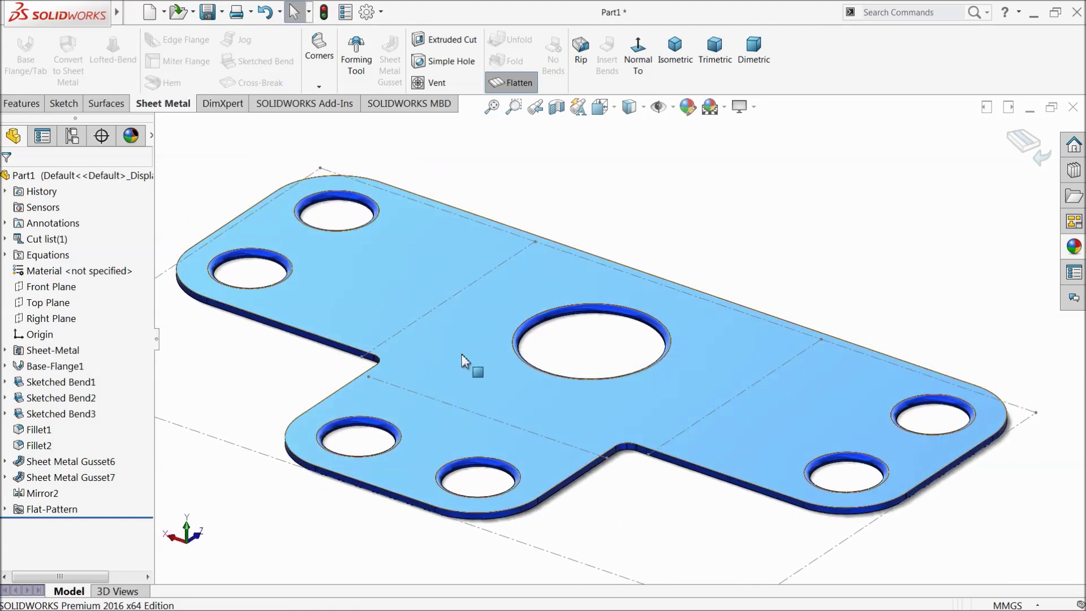
key(f)
click(503, 81)
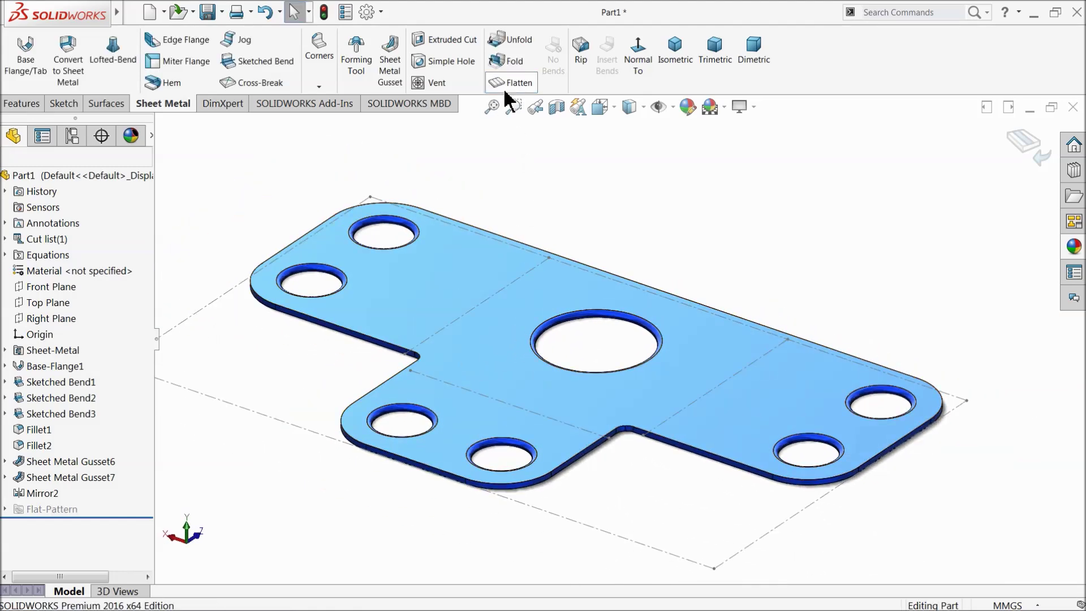
key(f)
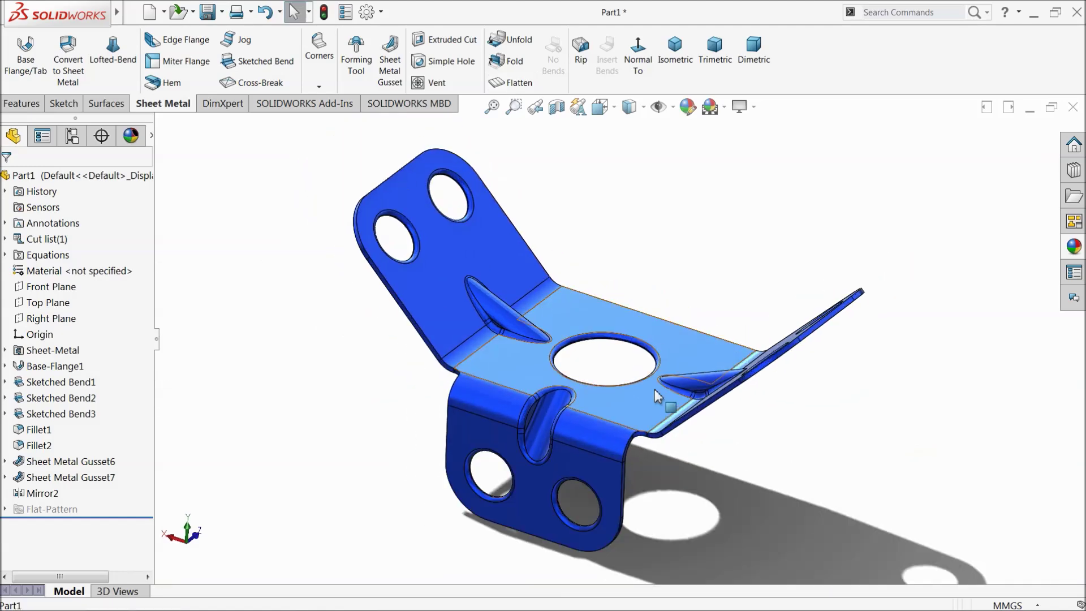
scroll(670, 398, down, 2)
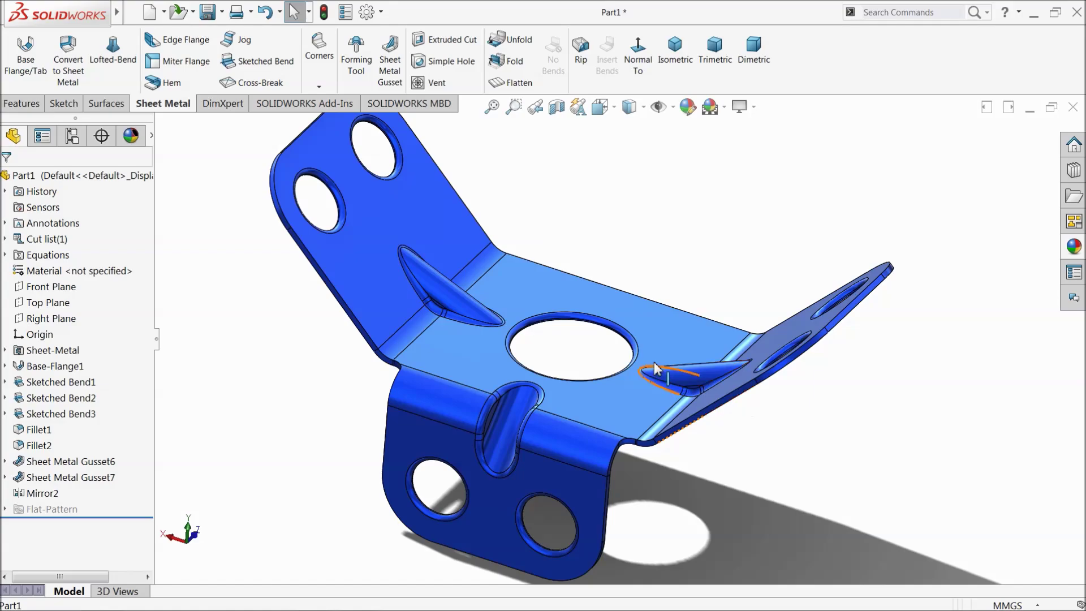